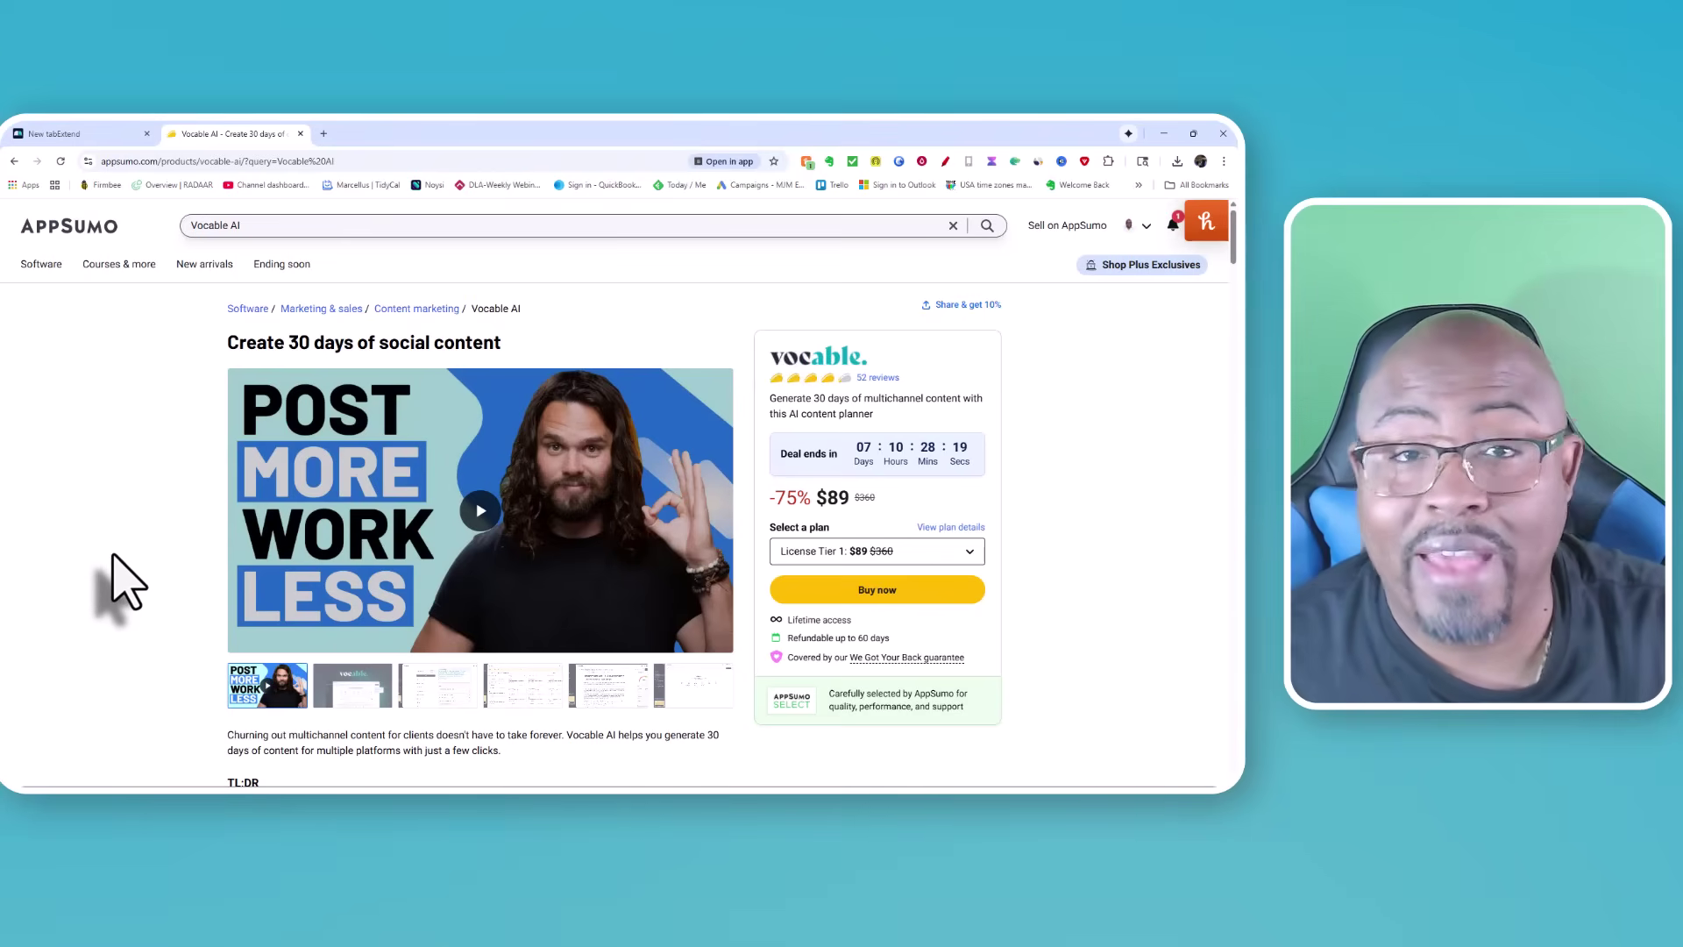
- Scroll the AppSumo Vocable AI page past the TL;DR and At-a-glance box to the brand-profile features
{"action": "scroll", "coordinate": [114, 557], "scroll_direction": "down", "scroll_amount": 2}
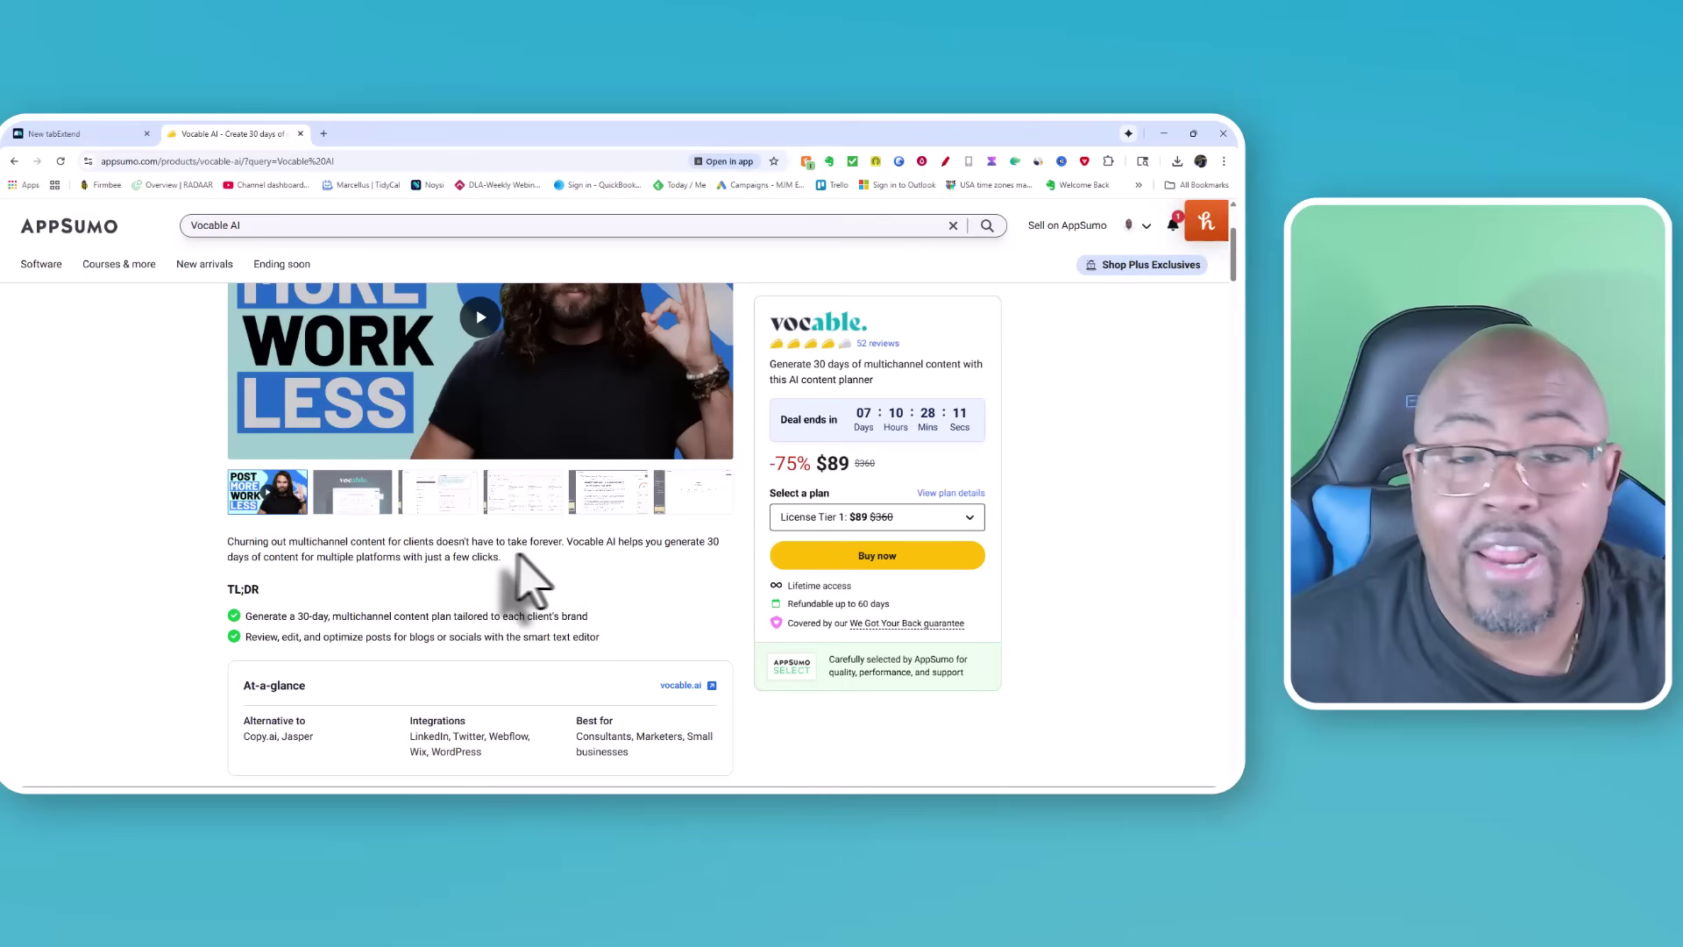
{"action": "scroll", "coordinate": [605, 552], "scroll_direction": "down", "scroll_amount": 2}
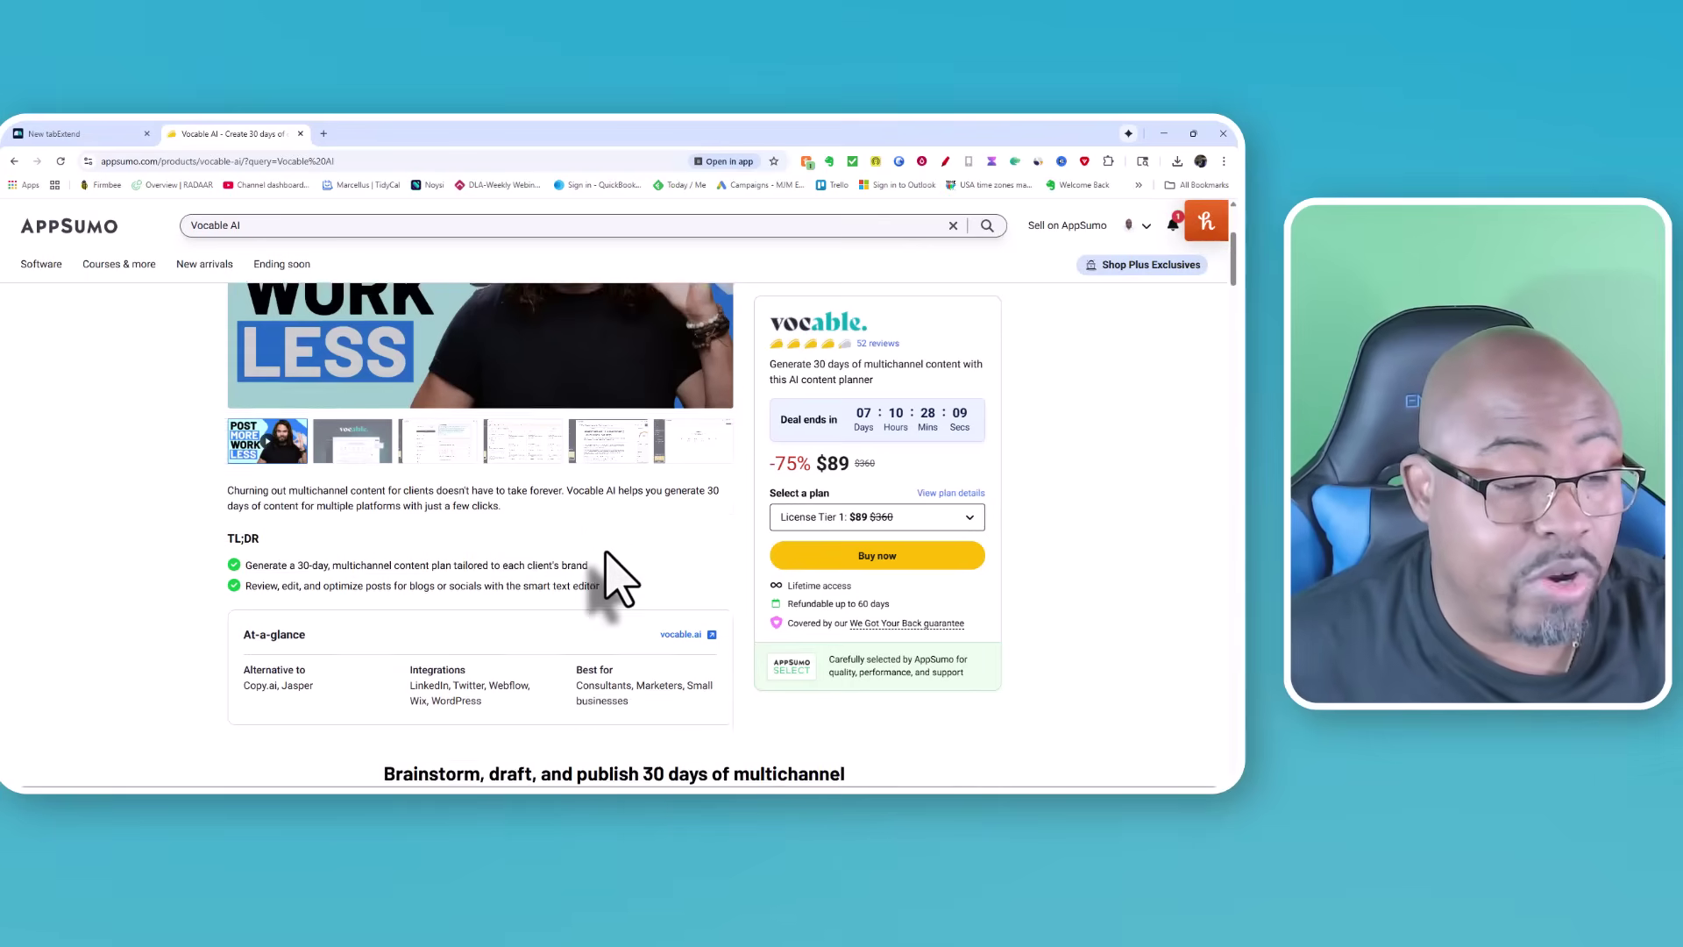
{"action": "scroll", "coordinate": [614, 574], "scroll_direction": "down", "scroll_amount": 2}
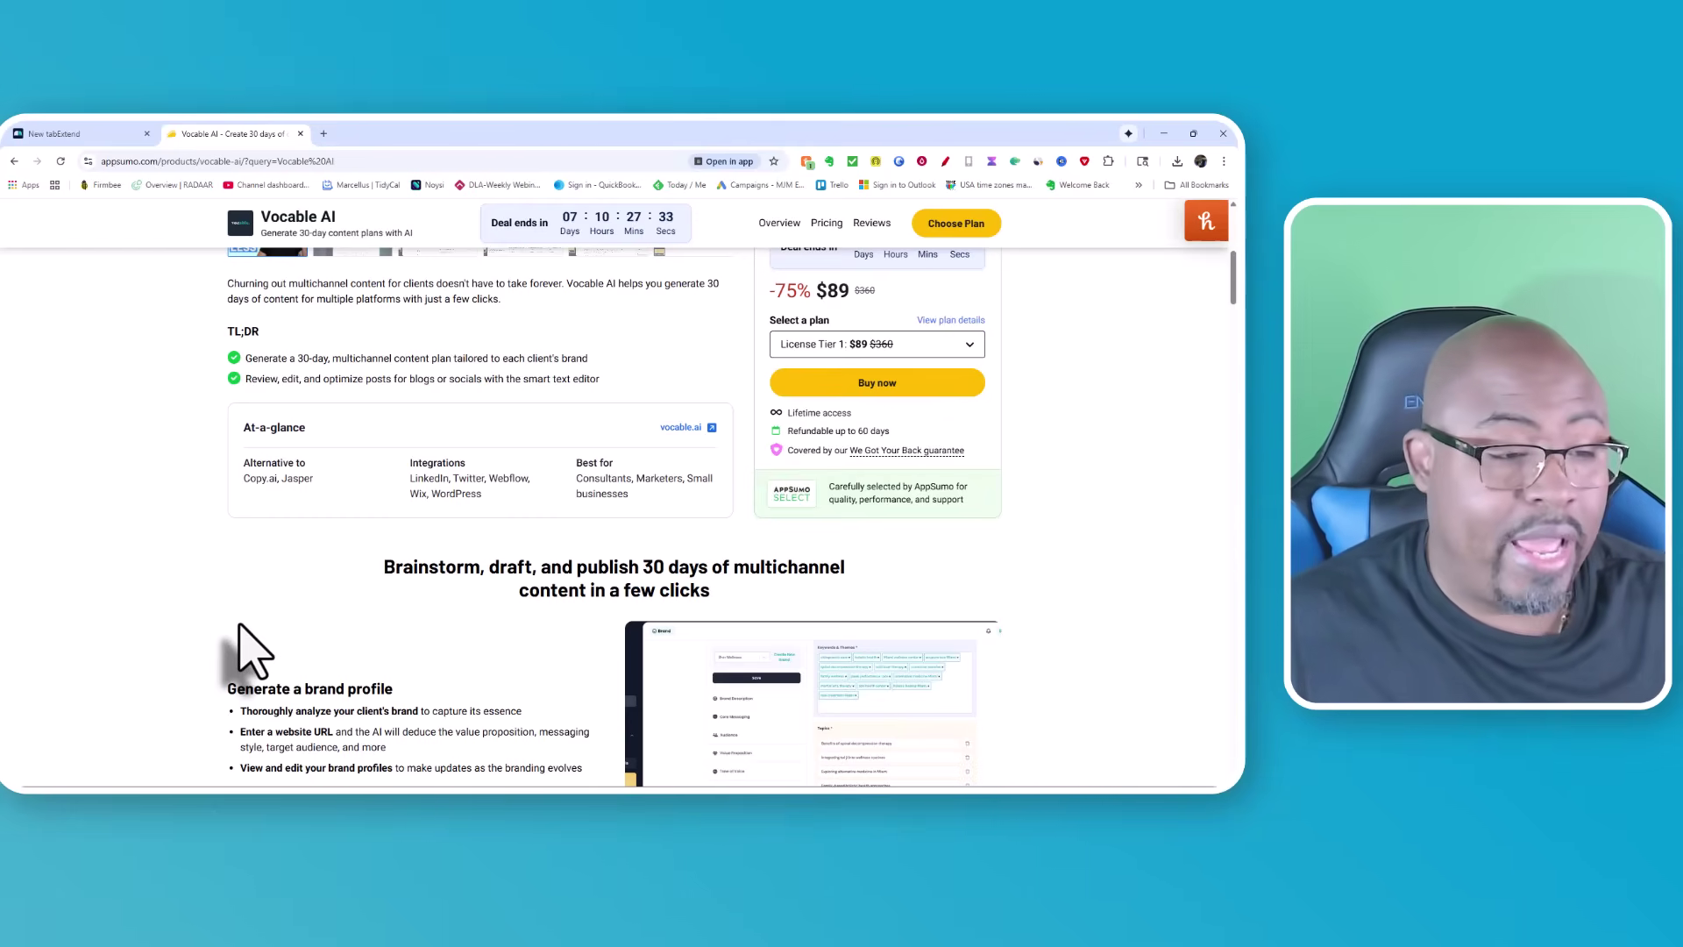
- Scroll past the content plan, editing and publishing sections to the 'Choose the plan' tiers
{"action": "scroll", "coordinate": [250, 649], "scroll_direction": "down", "scroll_amount": 3}
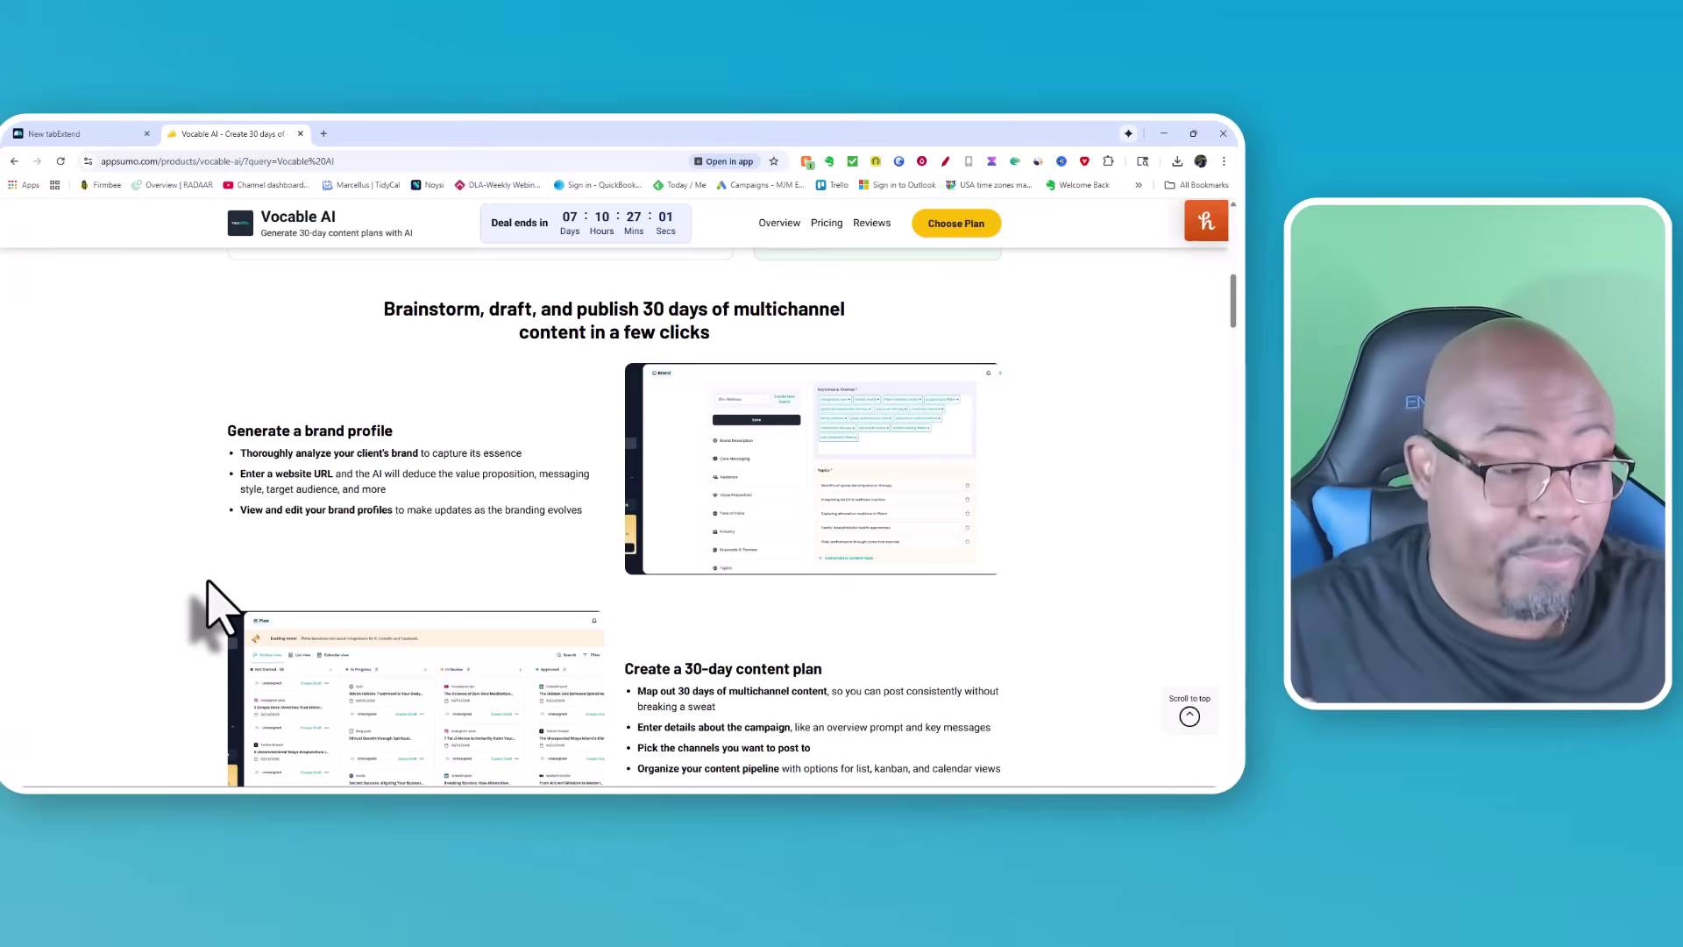
{"action": "scroll", "coordinate": [210, 604], "scroll_direction": "down", "scroll_amount": 3}
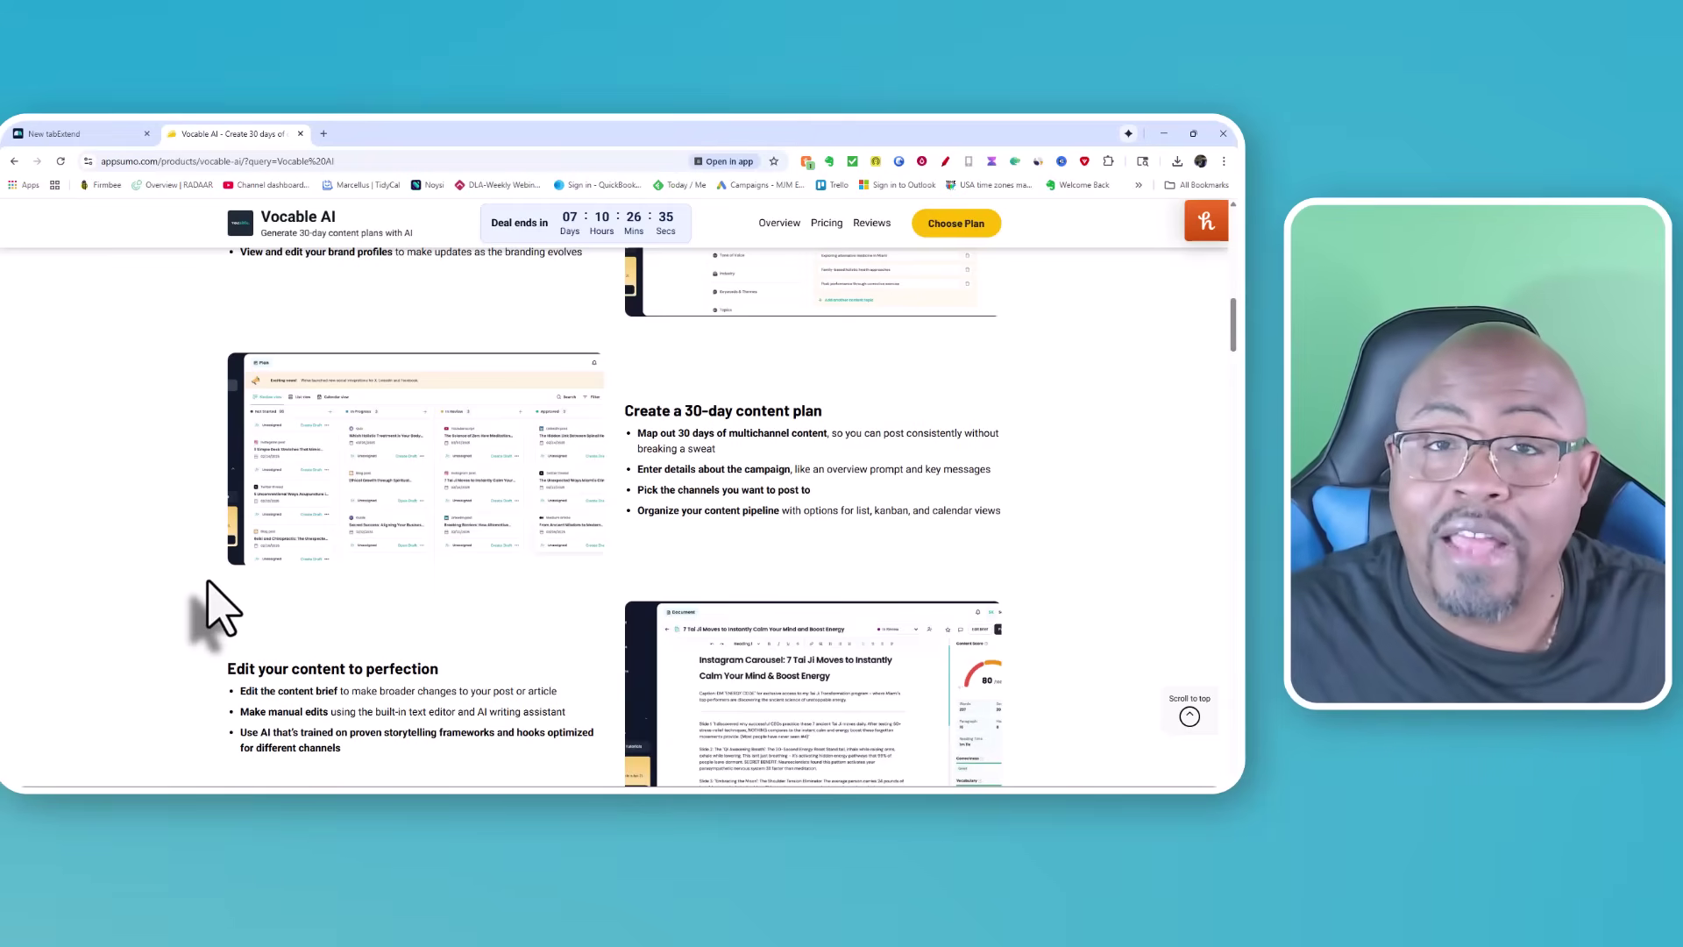
{"action": "scroll", "coordinate": [235, 624], "scroll_direction": "down", "scroll_amount": 2}
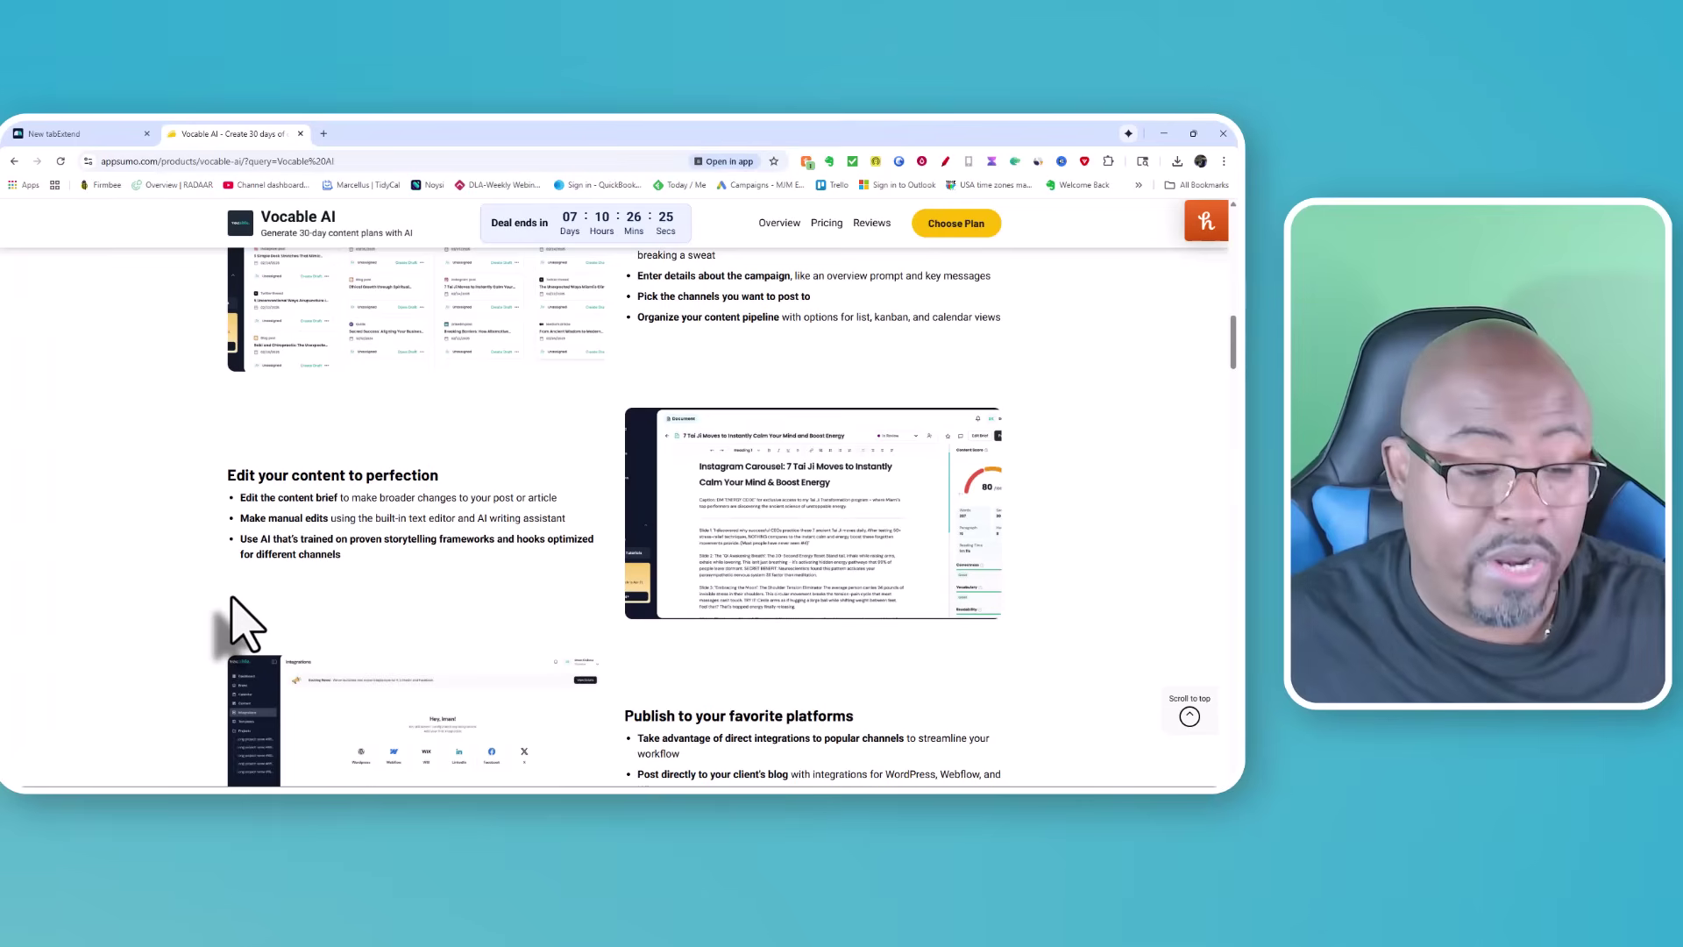
{"action": "scroll", "coordinate": [233, 600], "scroll_direction": "down", "scroll_amount": 3}
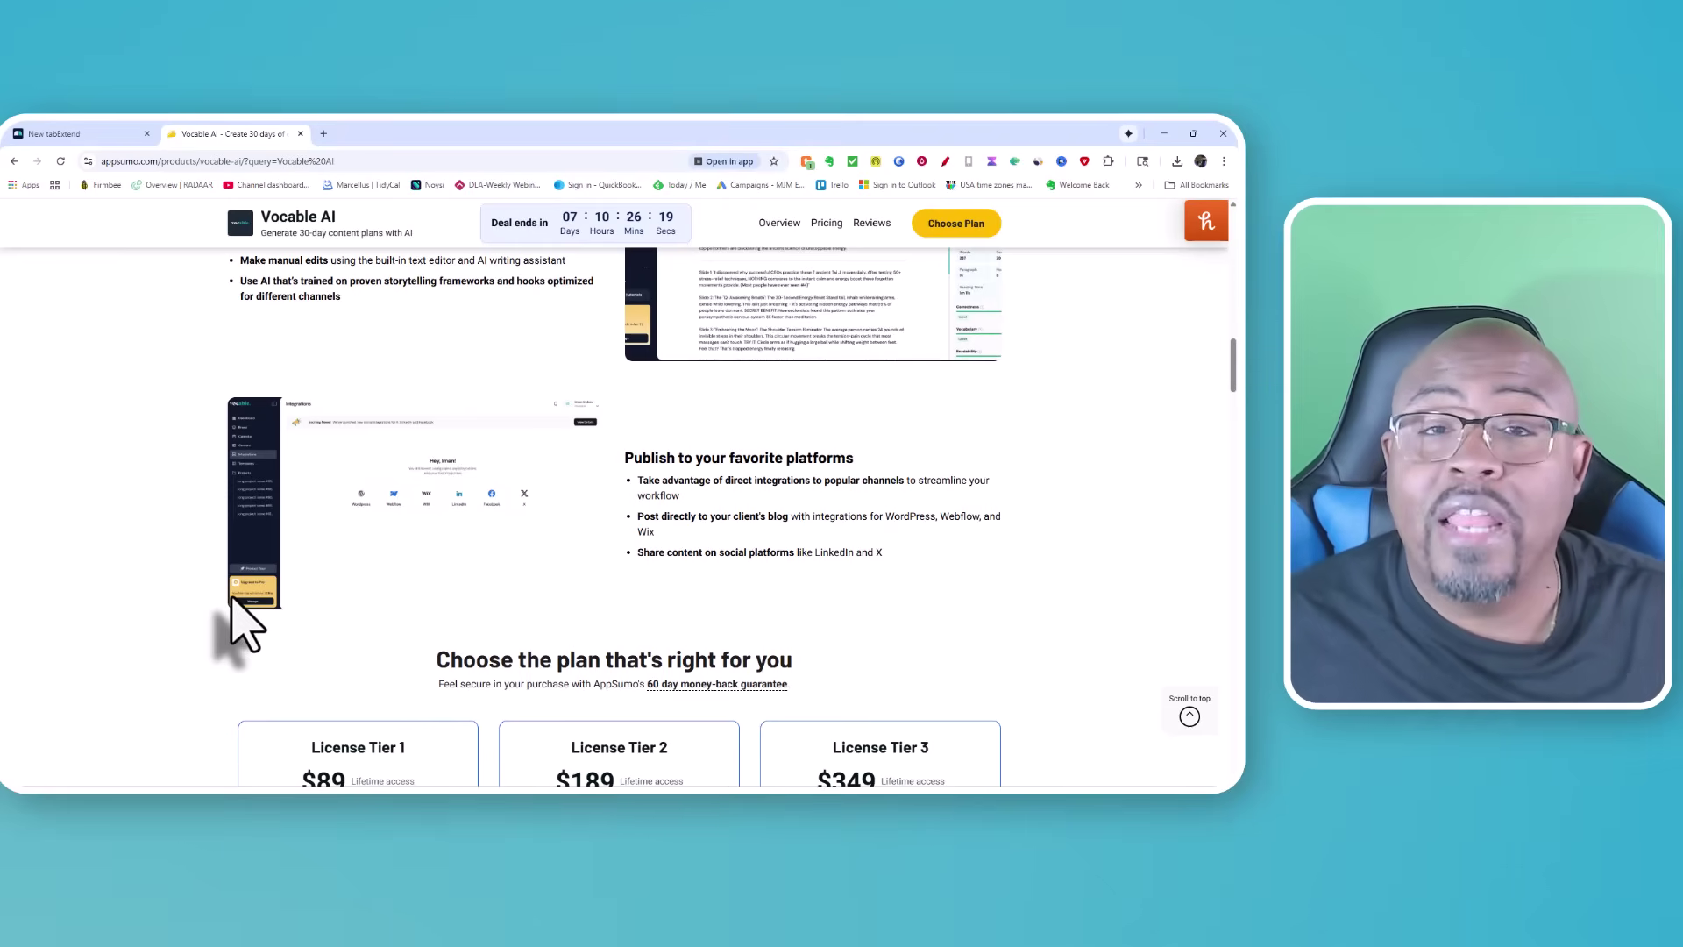
- Scroll to the License Tier 1–3 cards ($89, $189, $349) and compare them
{"action": "scroll", "coordinate": [233, 602], "scroll_direction": "down", "scroll_amount": 4}
{"action": "scroll", "coordinate": [233, 602], "scroll_direction": "down", "scroll_amount": 1}
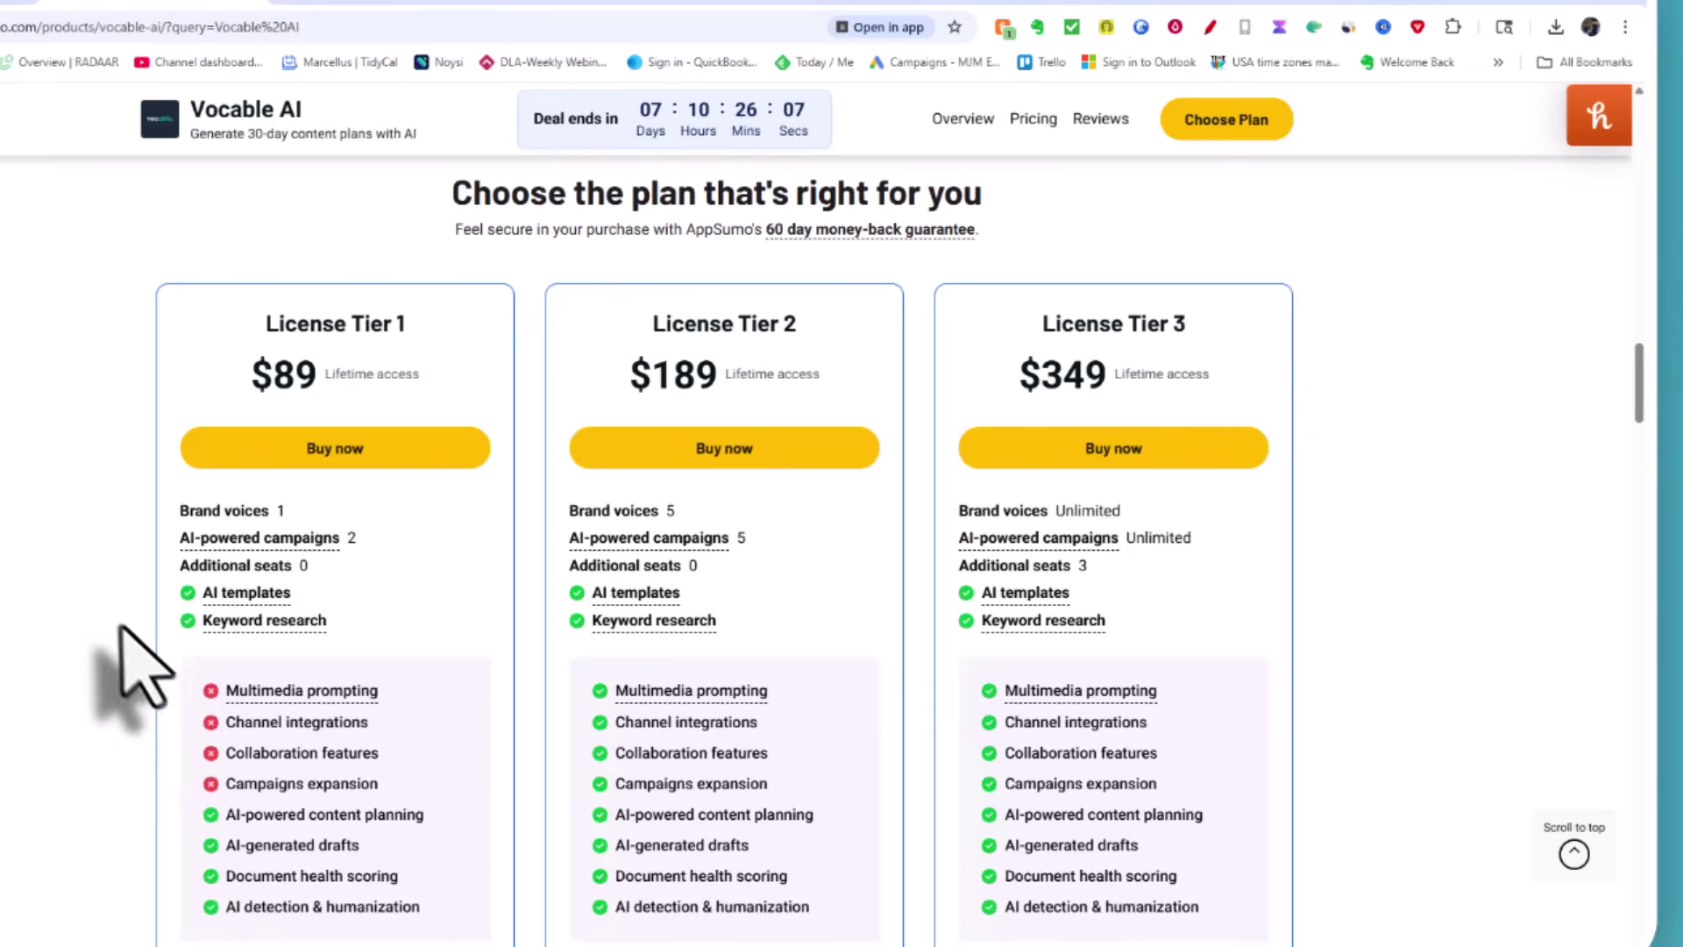
{"action": "scroll", "coordinate": [112, 636], "scroll_direction": "down", "scroll_amount": 1}
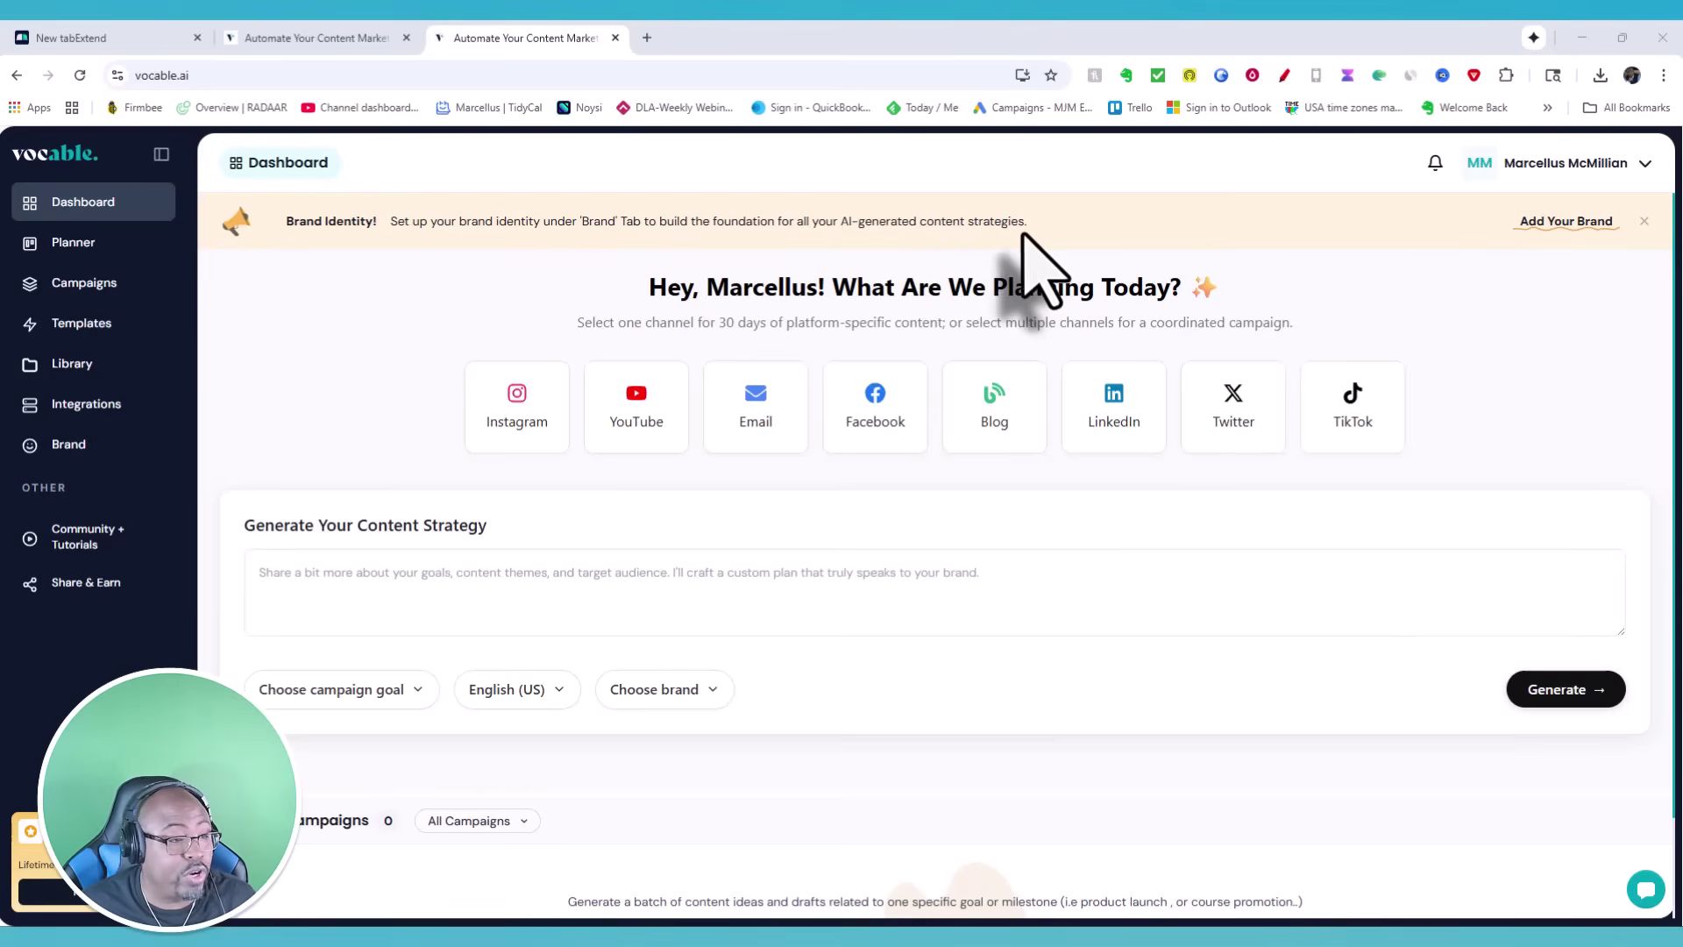
{"action": "left_click", "coordinate": [70, 445]}
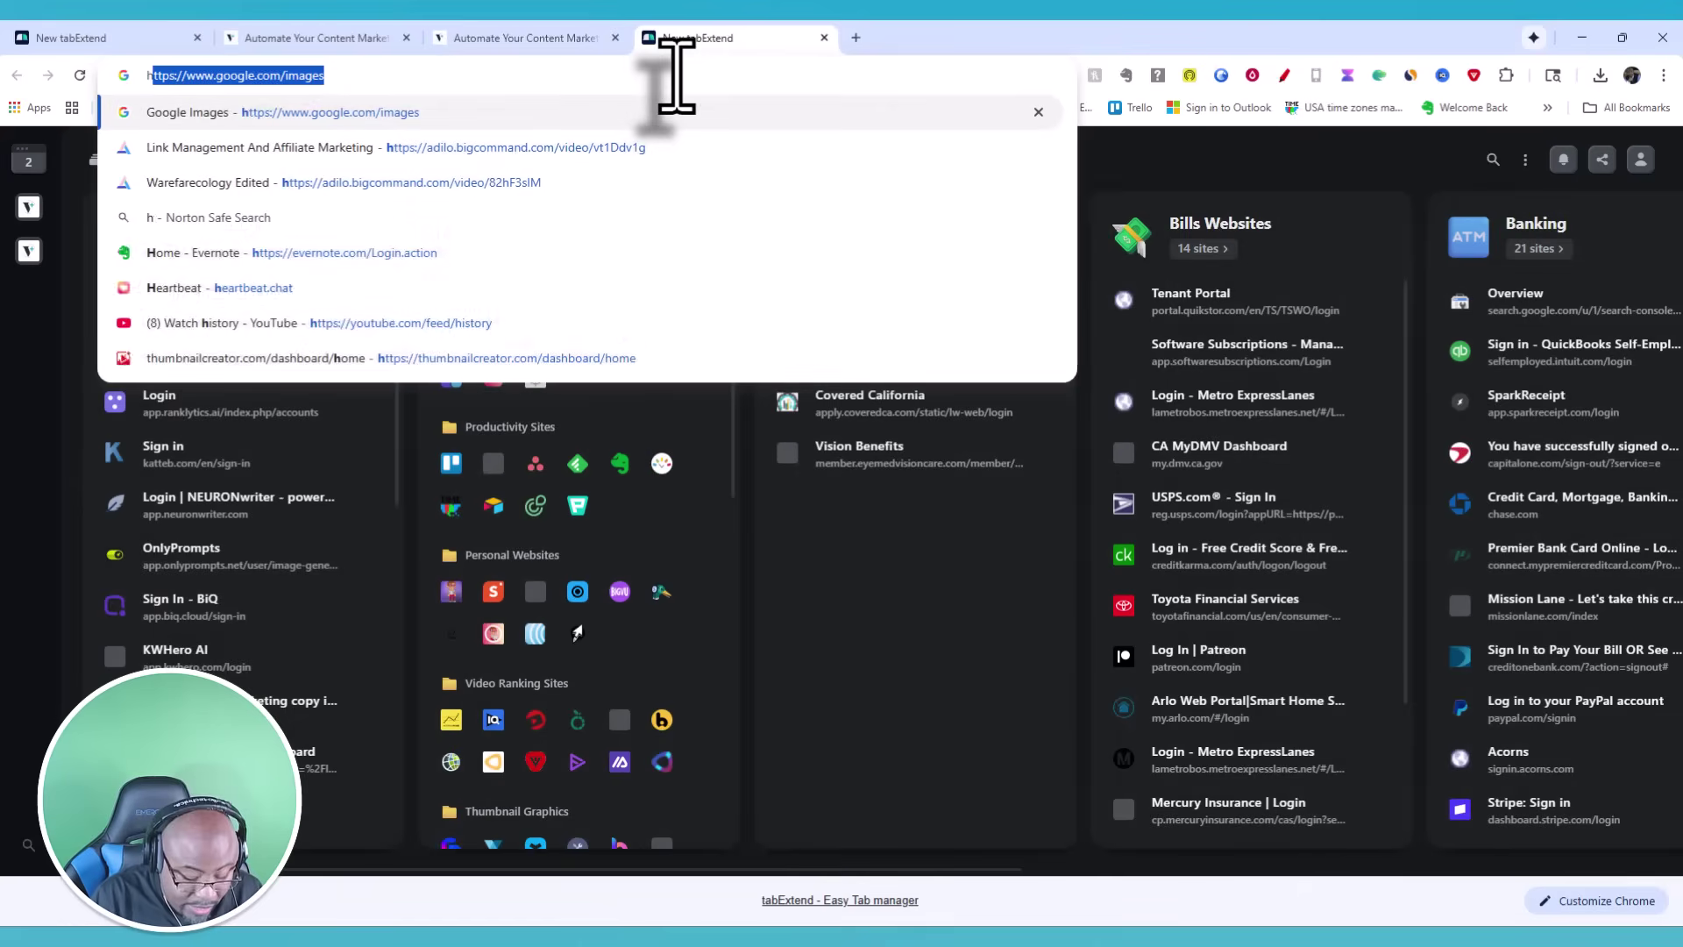
{"action": "type", "text": "://"}
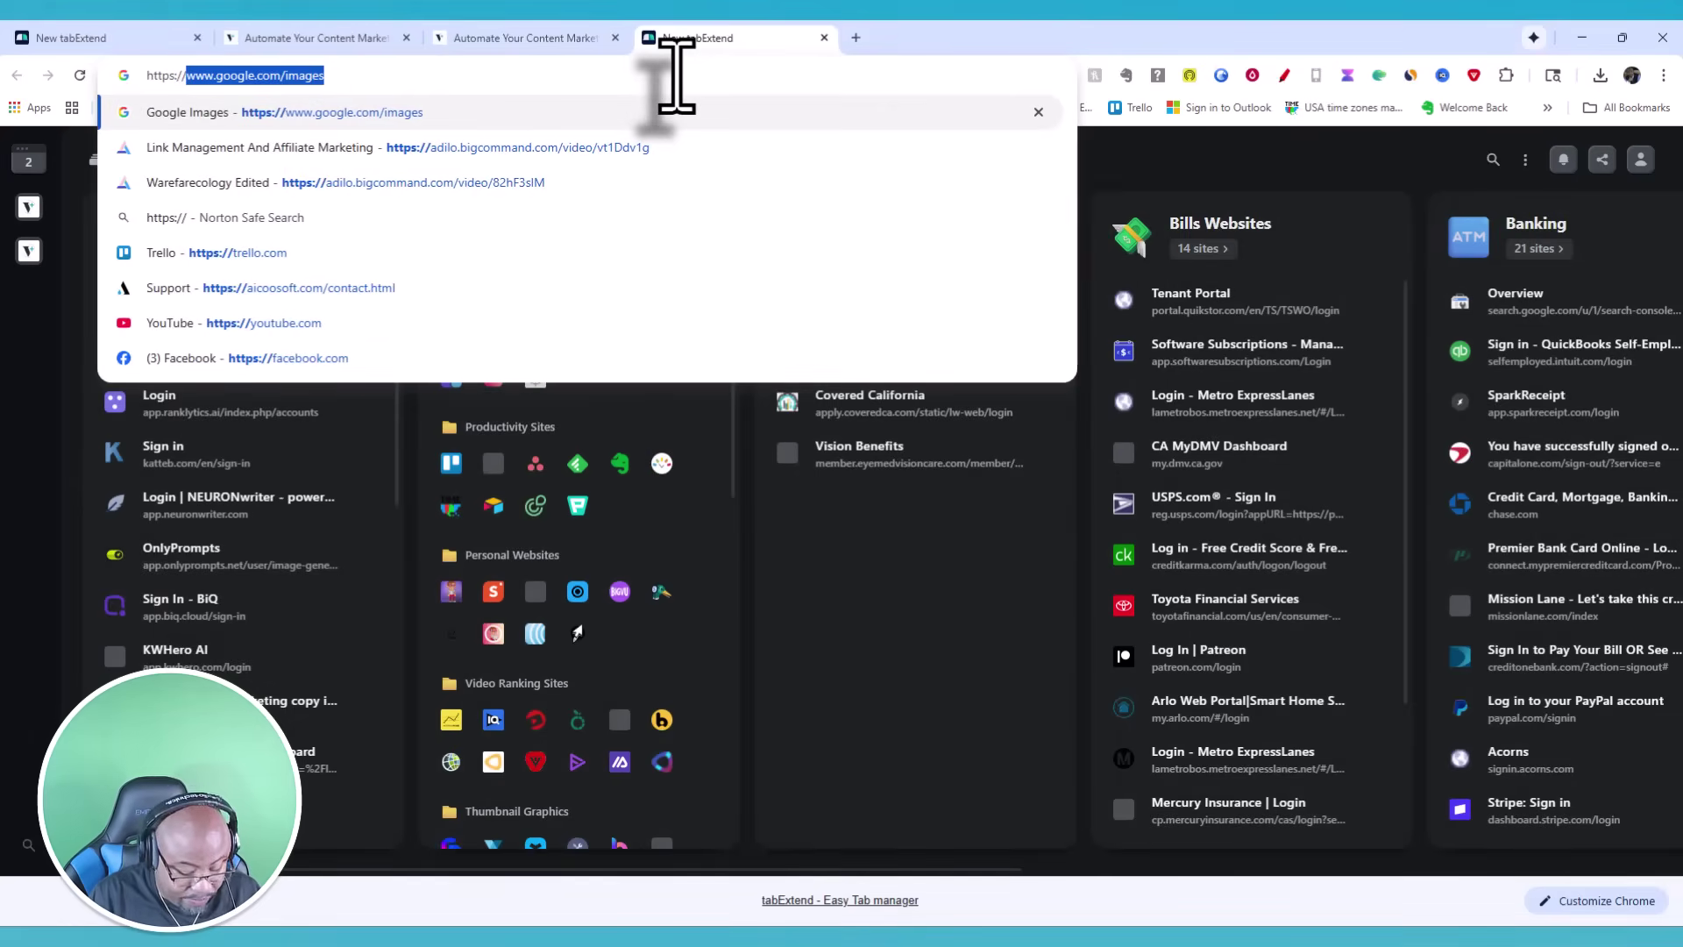
{"action": "type", "text": "digitallea"}
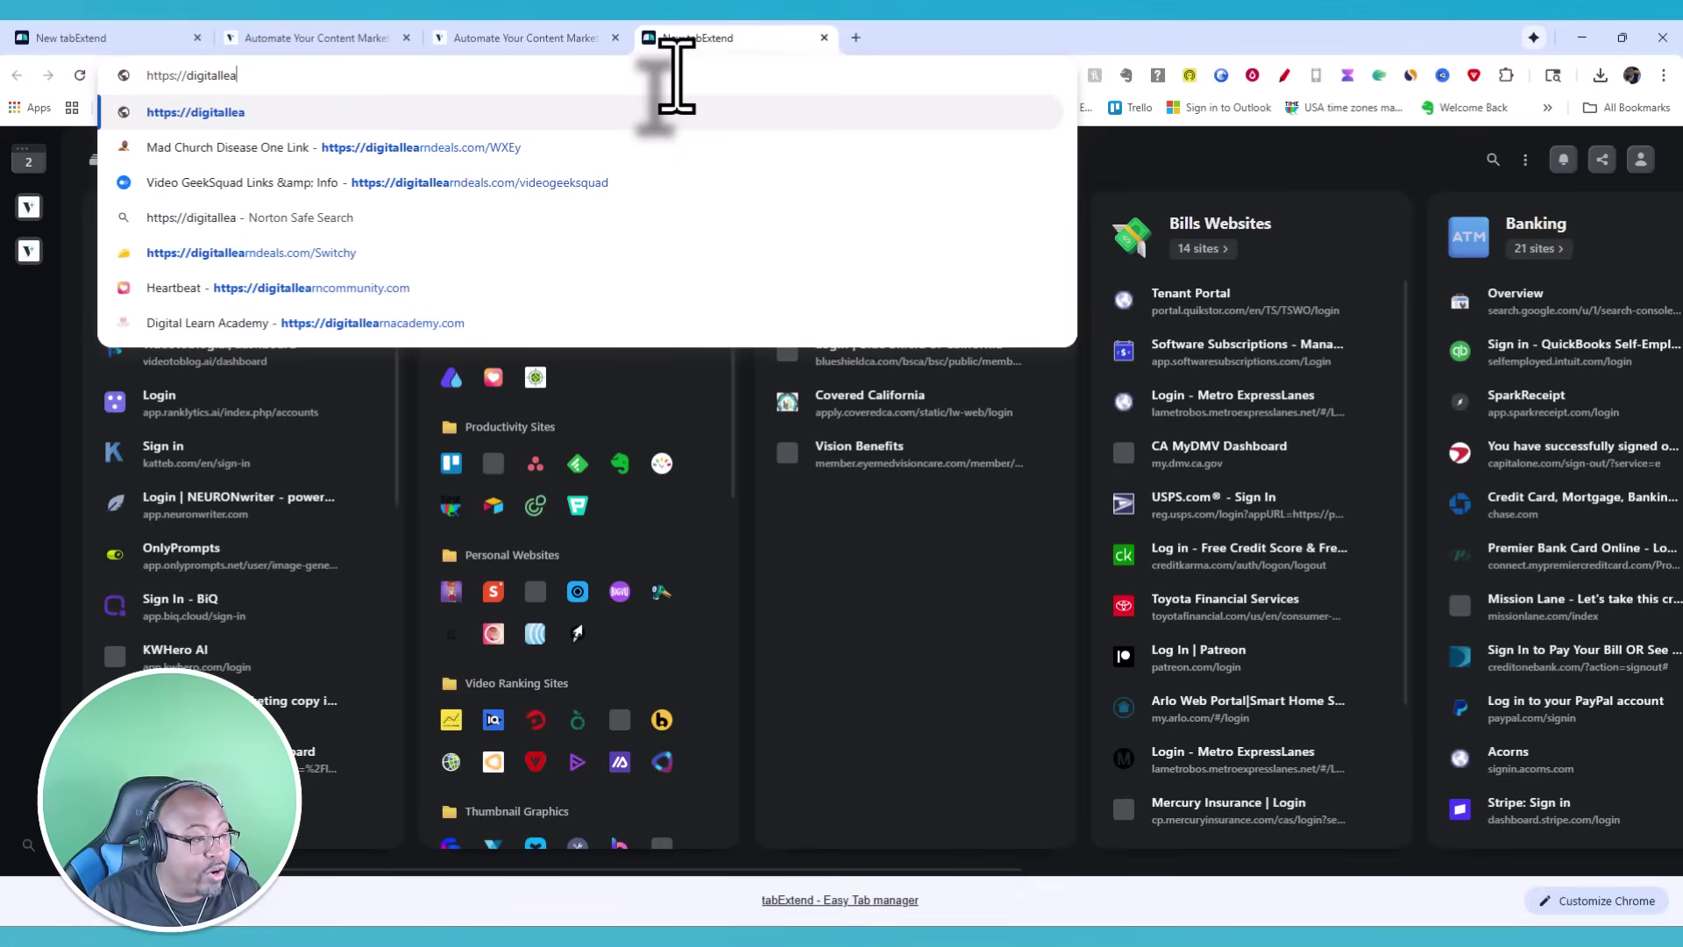
{"action": "type", "text": "rnac"}
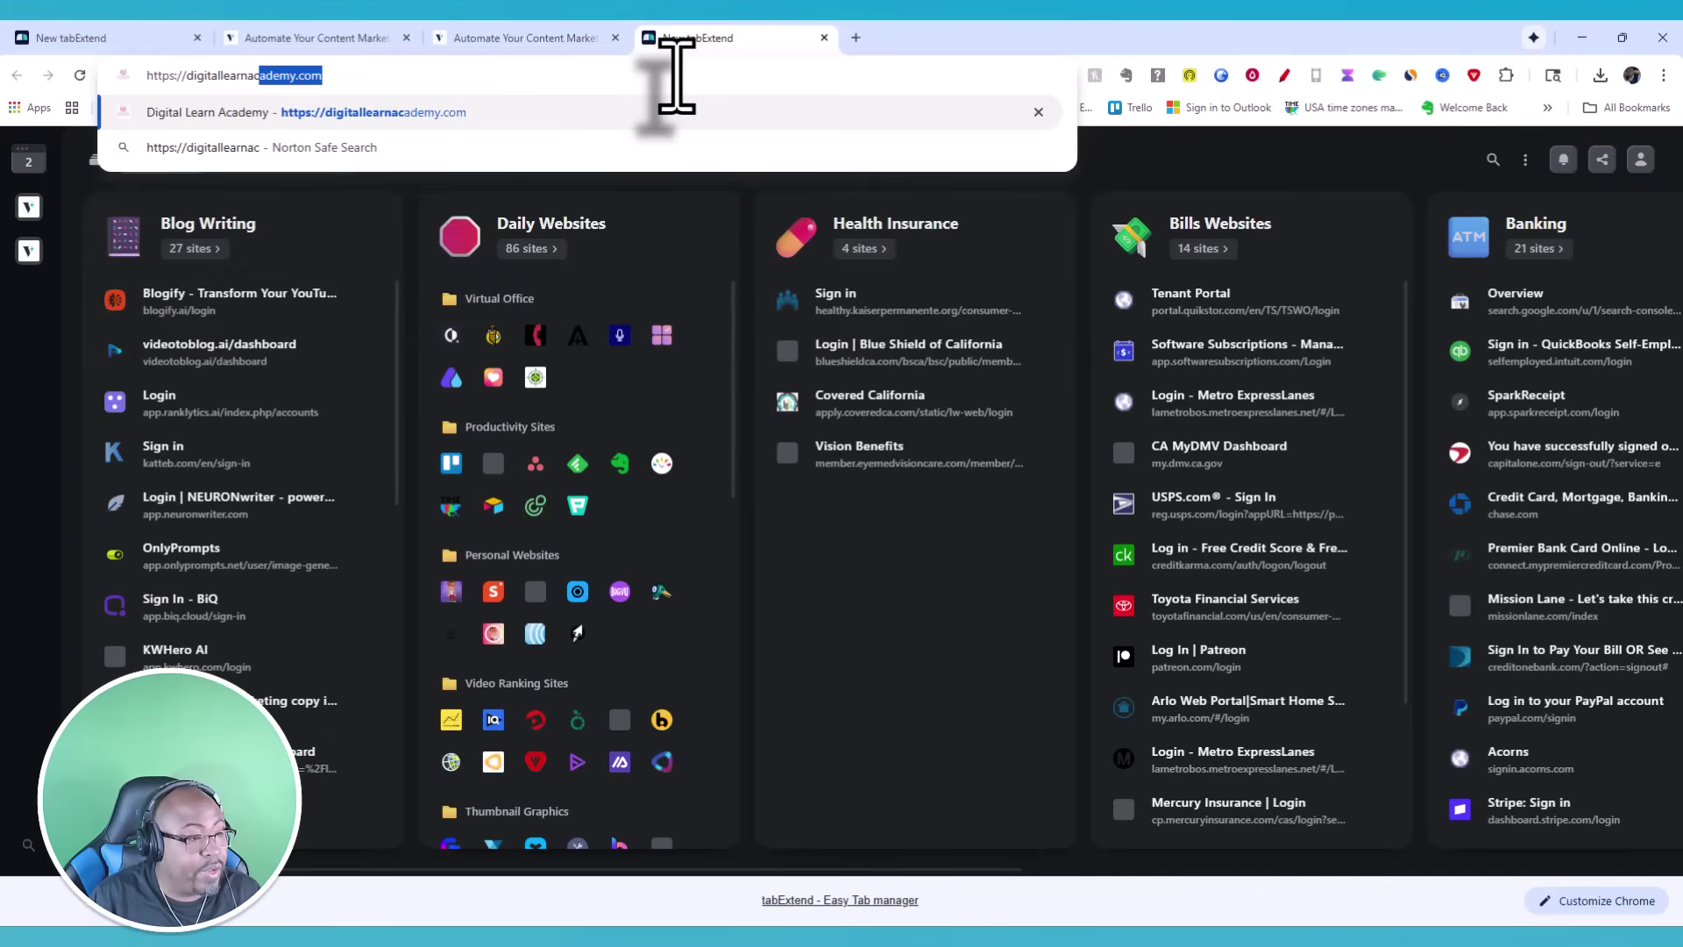
- Load digitallearnacademy.com, copy its web address, and go back to the Vocable Brand page
{"action": "key", "text": "Return"}
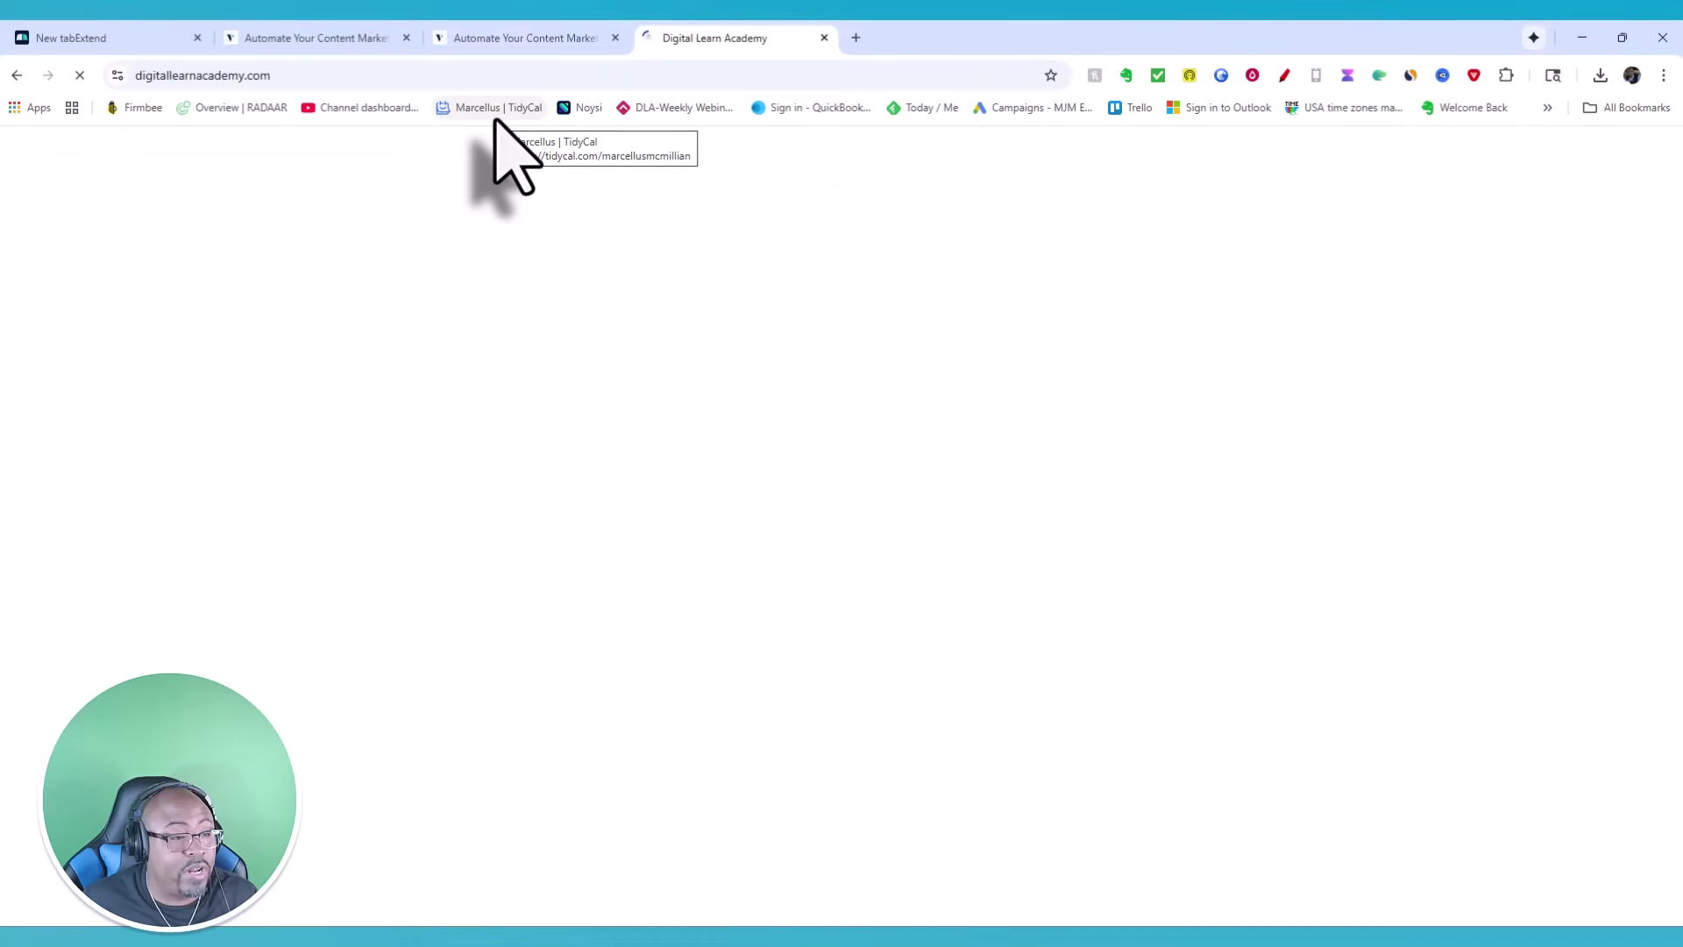
{"action": "left_click", "coordinate": [544, 75]}
{"action": "key", "text": "ctrl+c"}
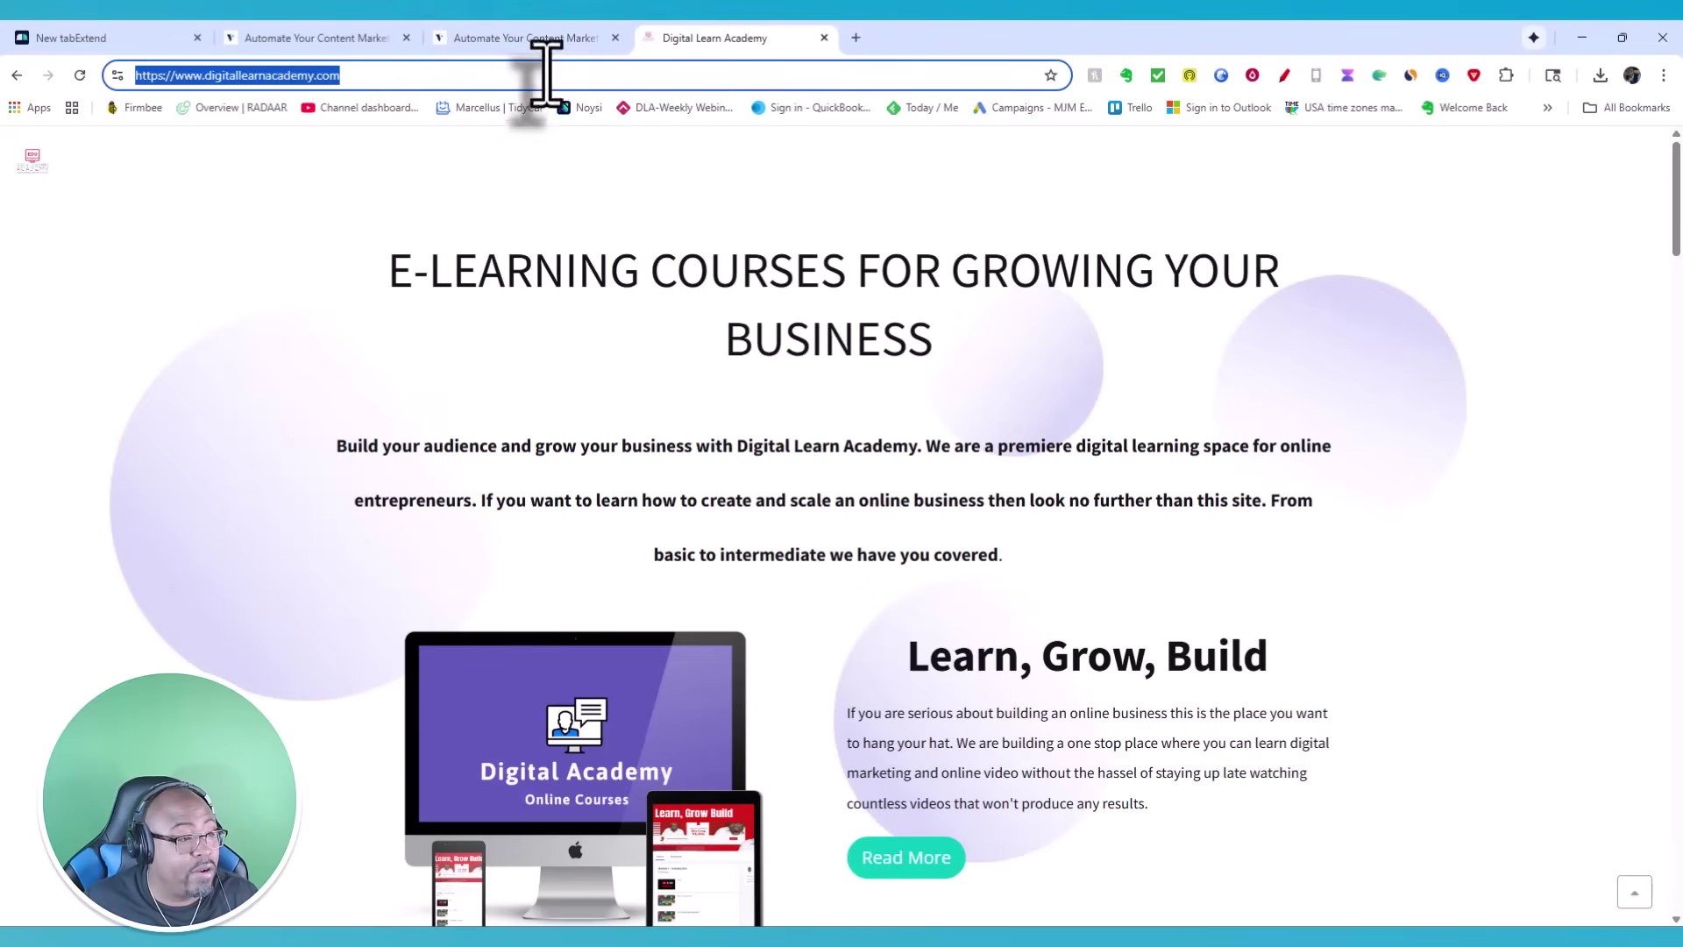
{"action": "right_click", "coordinate": [313, 80]}
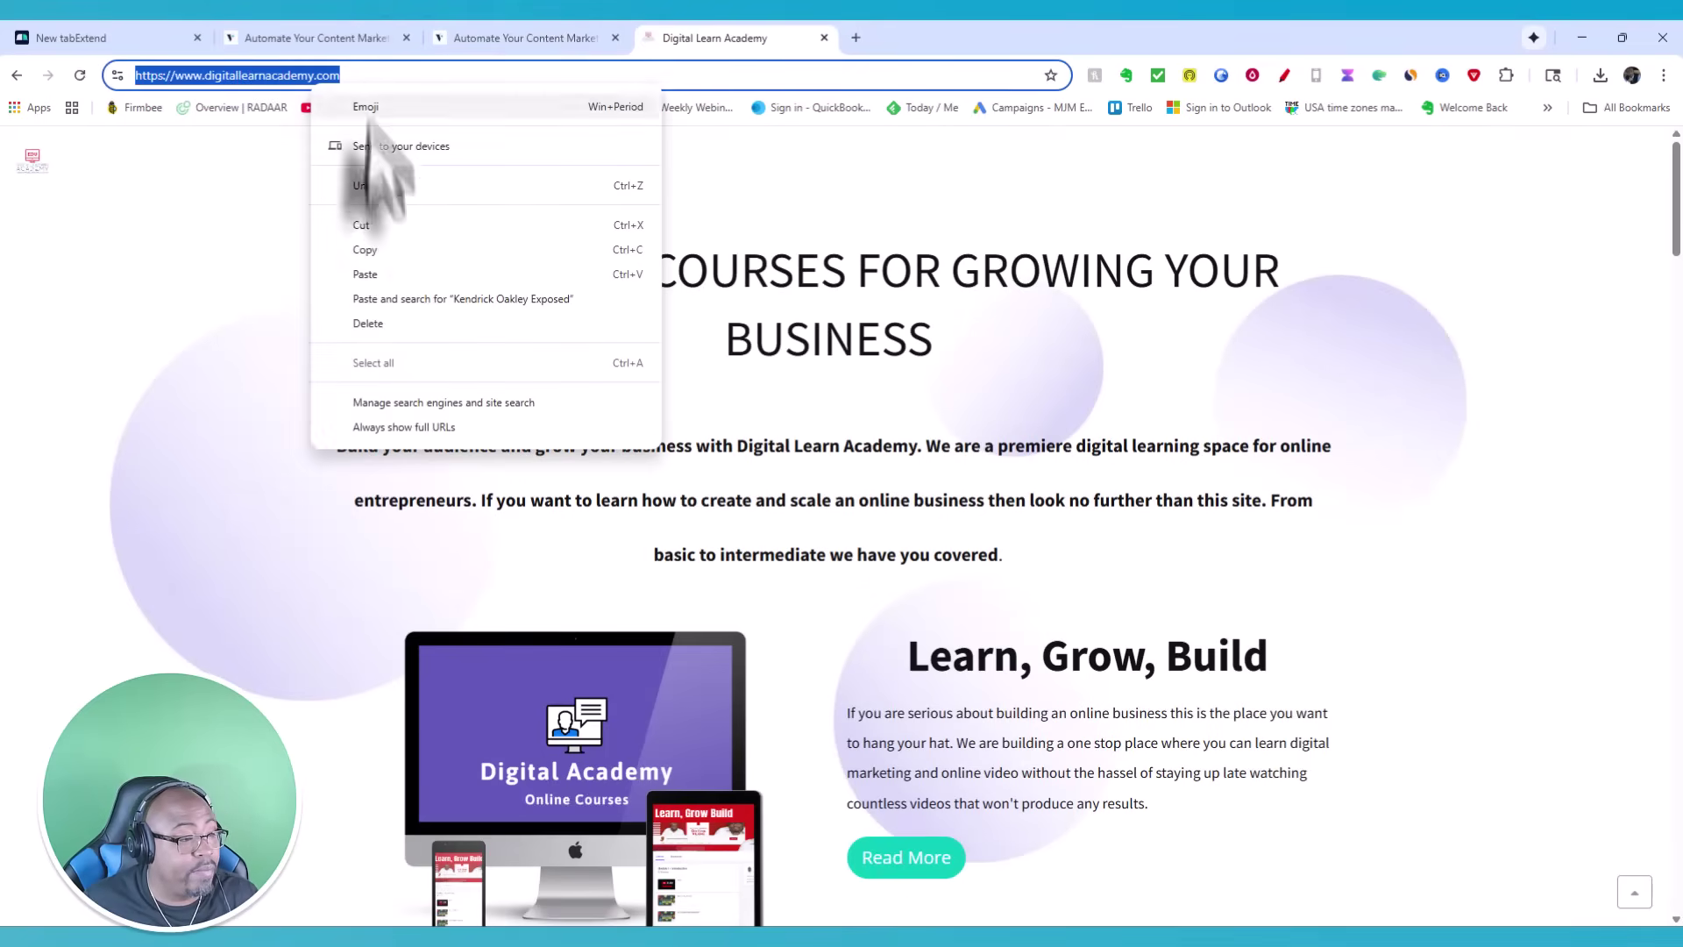
{"action": "left_click", "coordinate": [370, 251]}
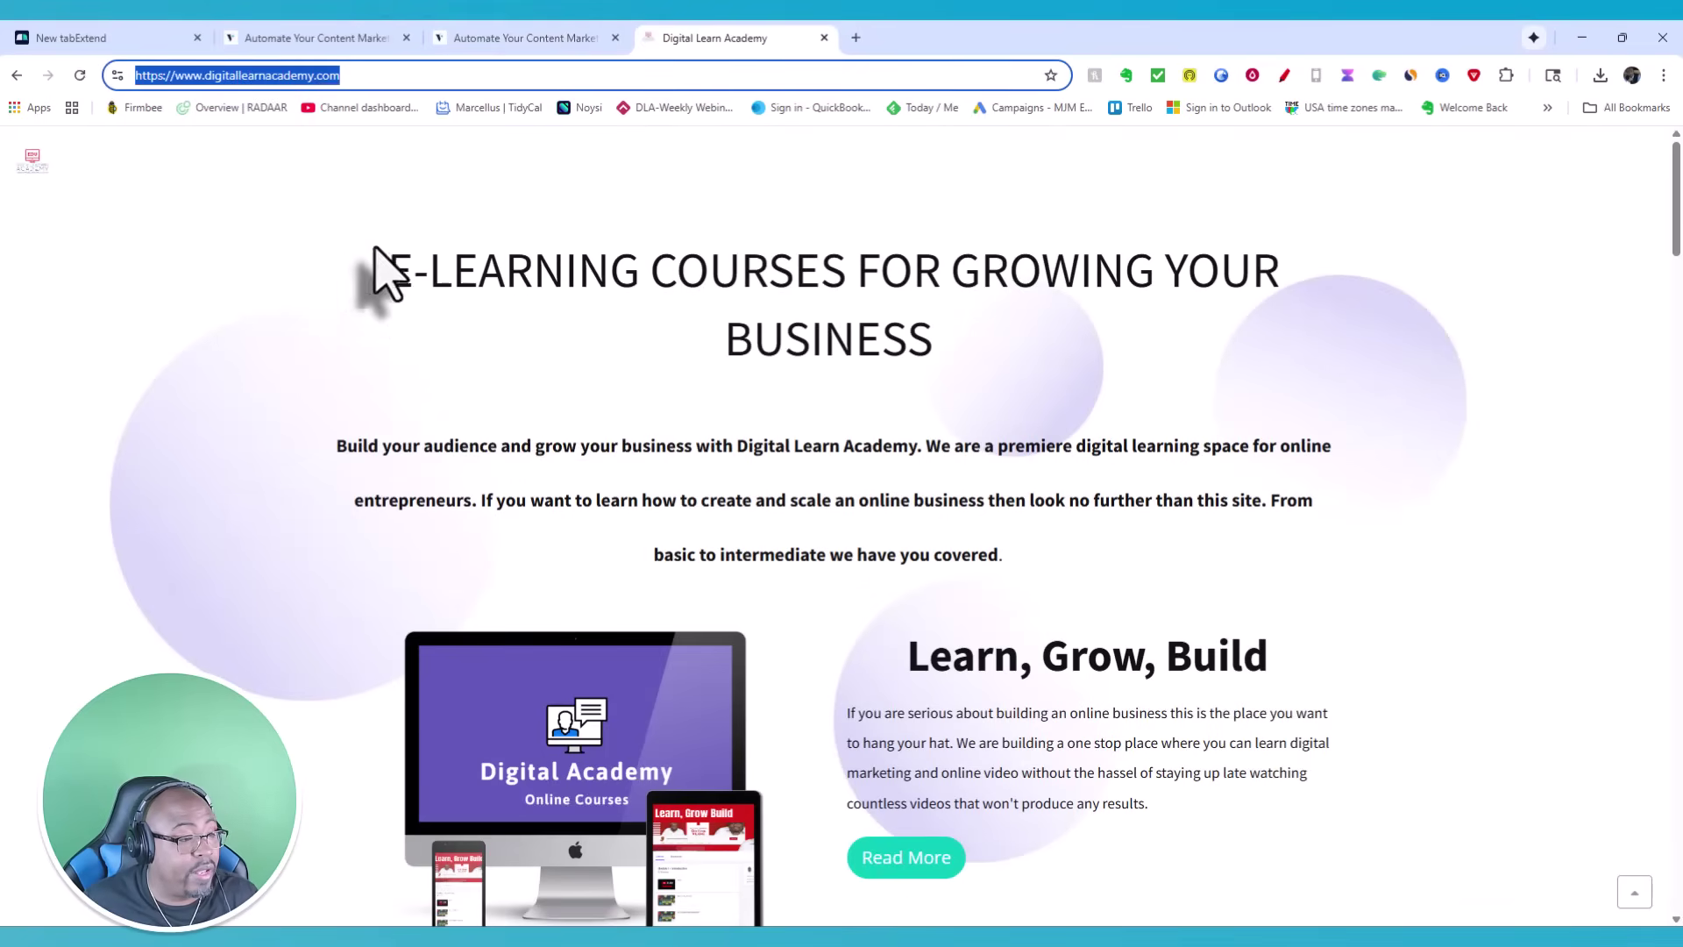
{"action": "left_click", "coordinate": [558, 40]}
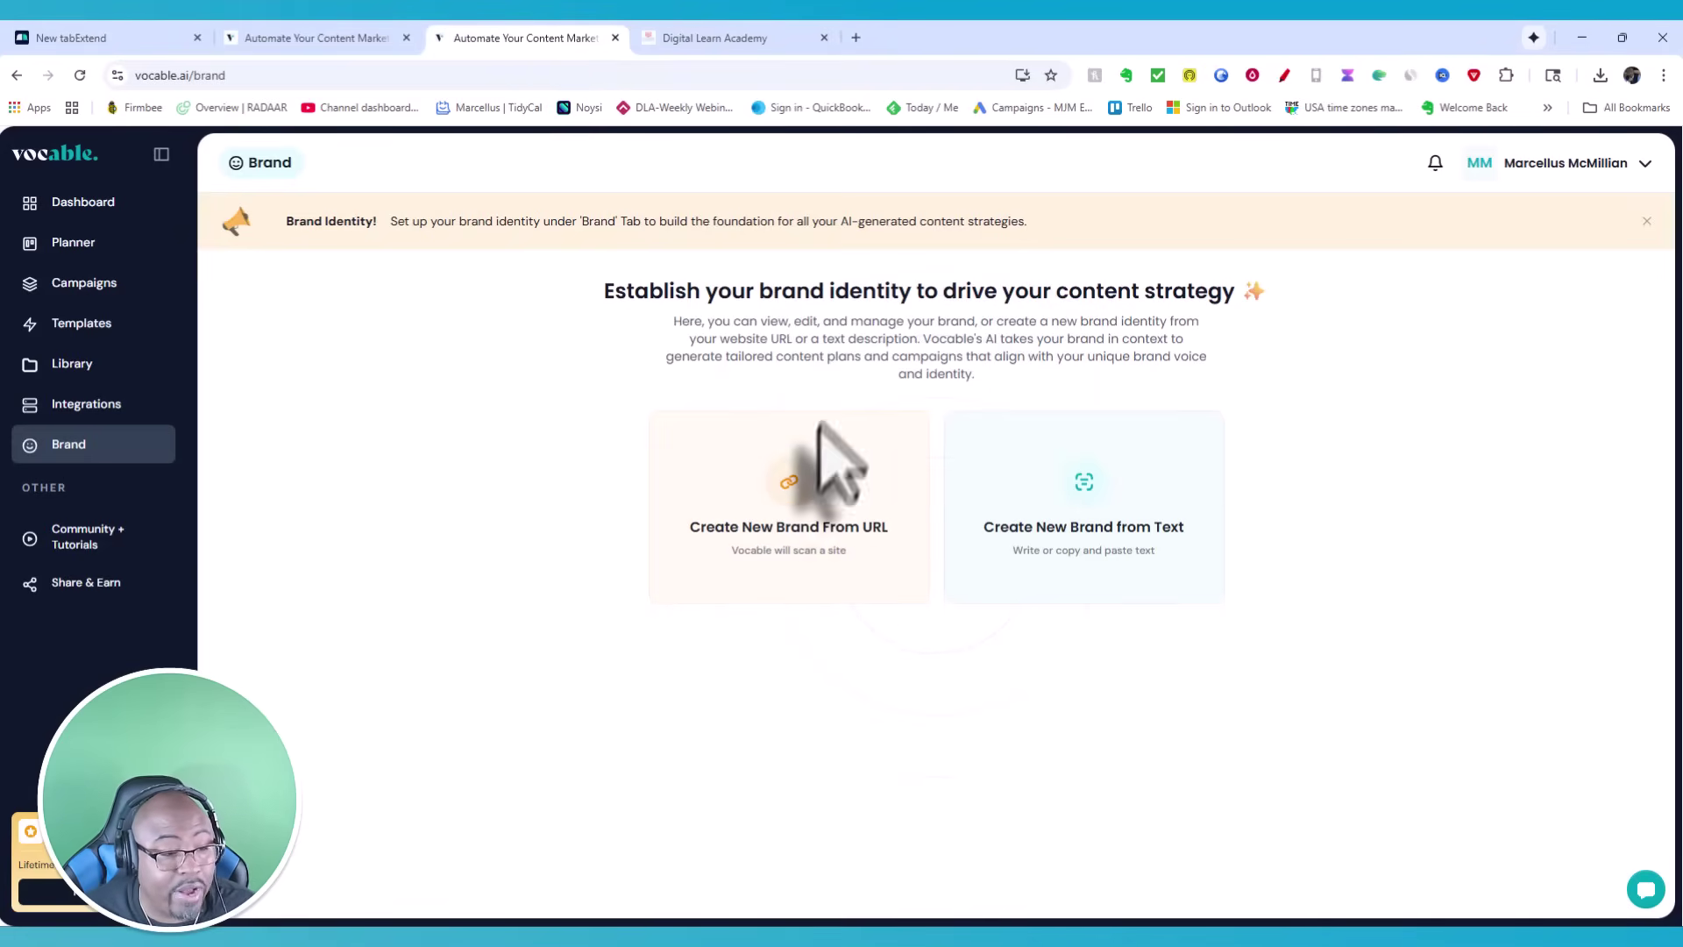
- Create a new brand from URL by pasting the Digital Learn Academy address and continuing
{"action": "left_click", "coordinate": [790, 482]}
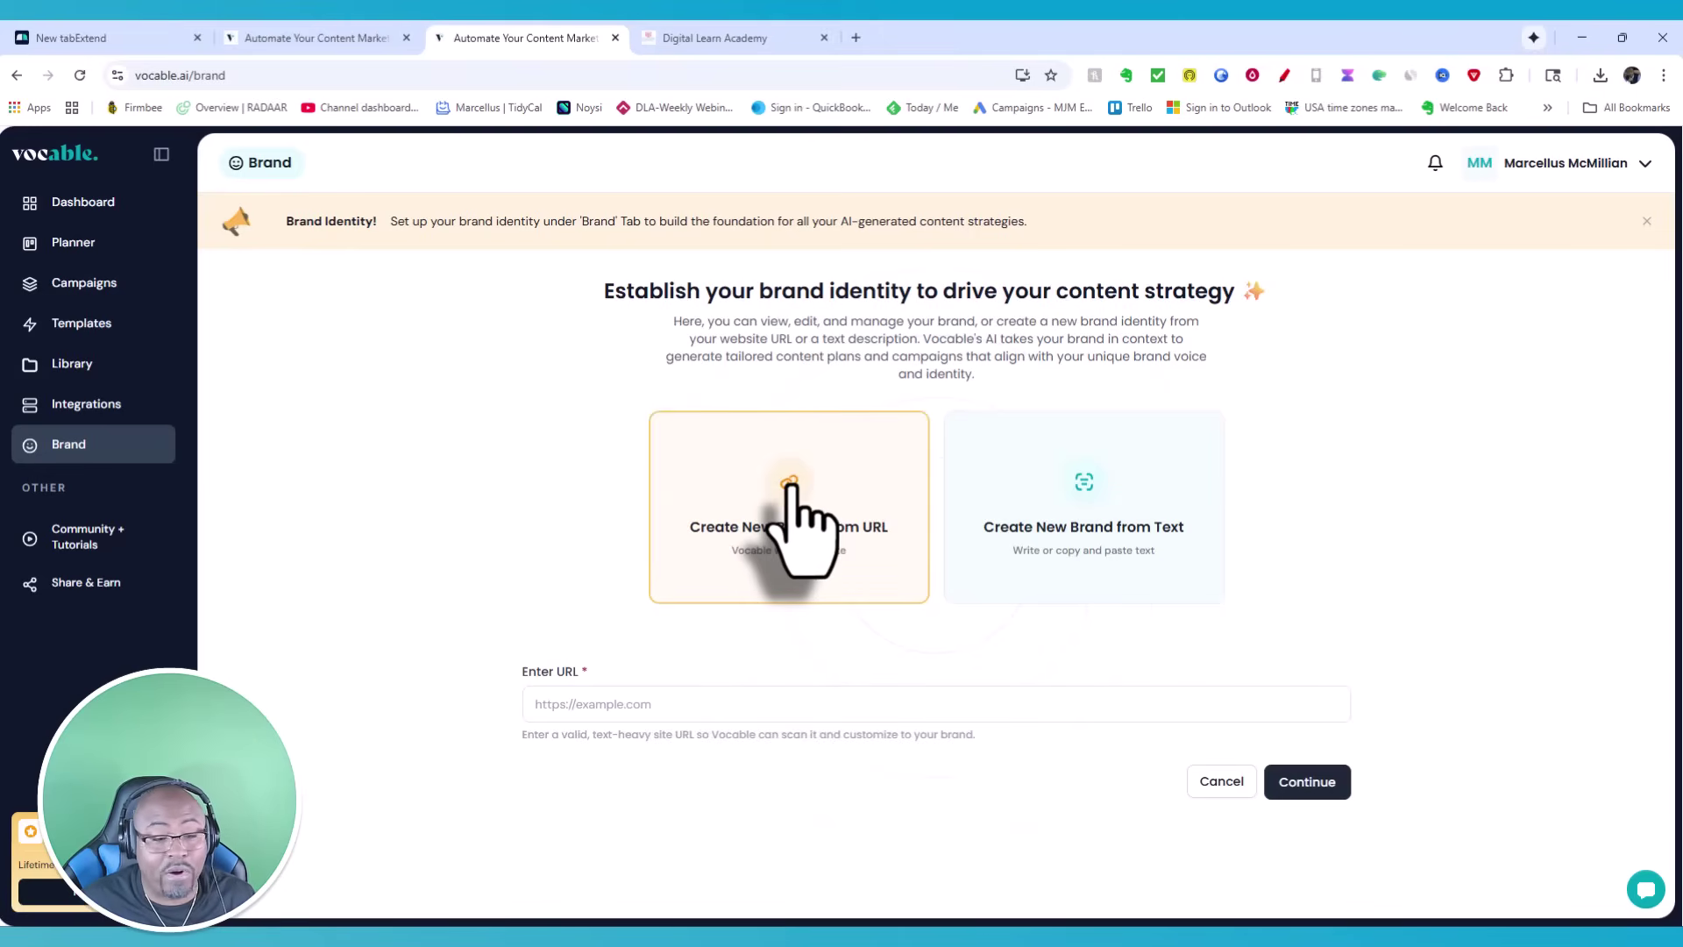
{"action": "left_click", "coordinate": [653, 704]}
{"action": "key", "text": "ctrl+v"}
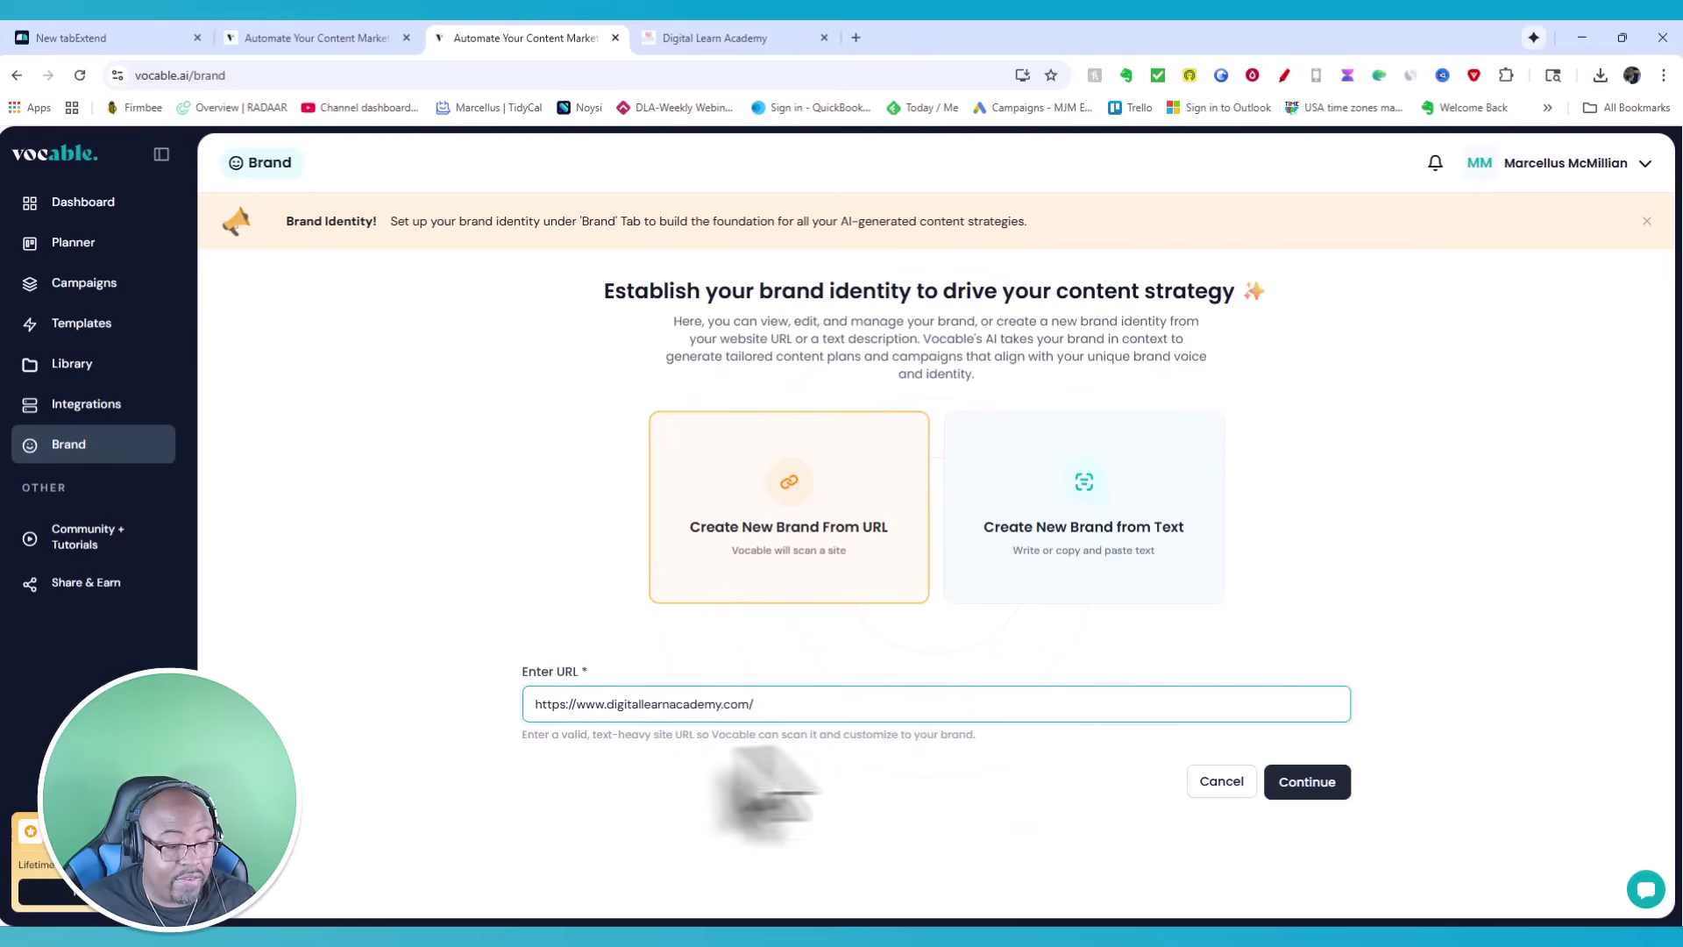
{"action": "left_click", "coordinate": [1320, 782]}
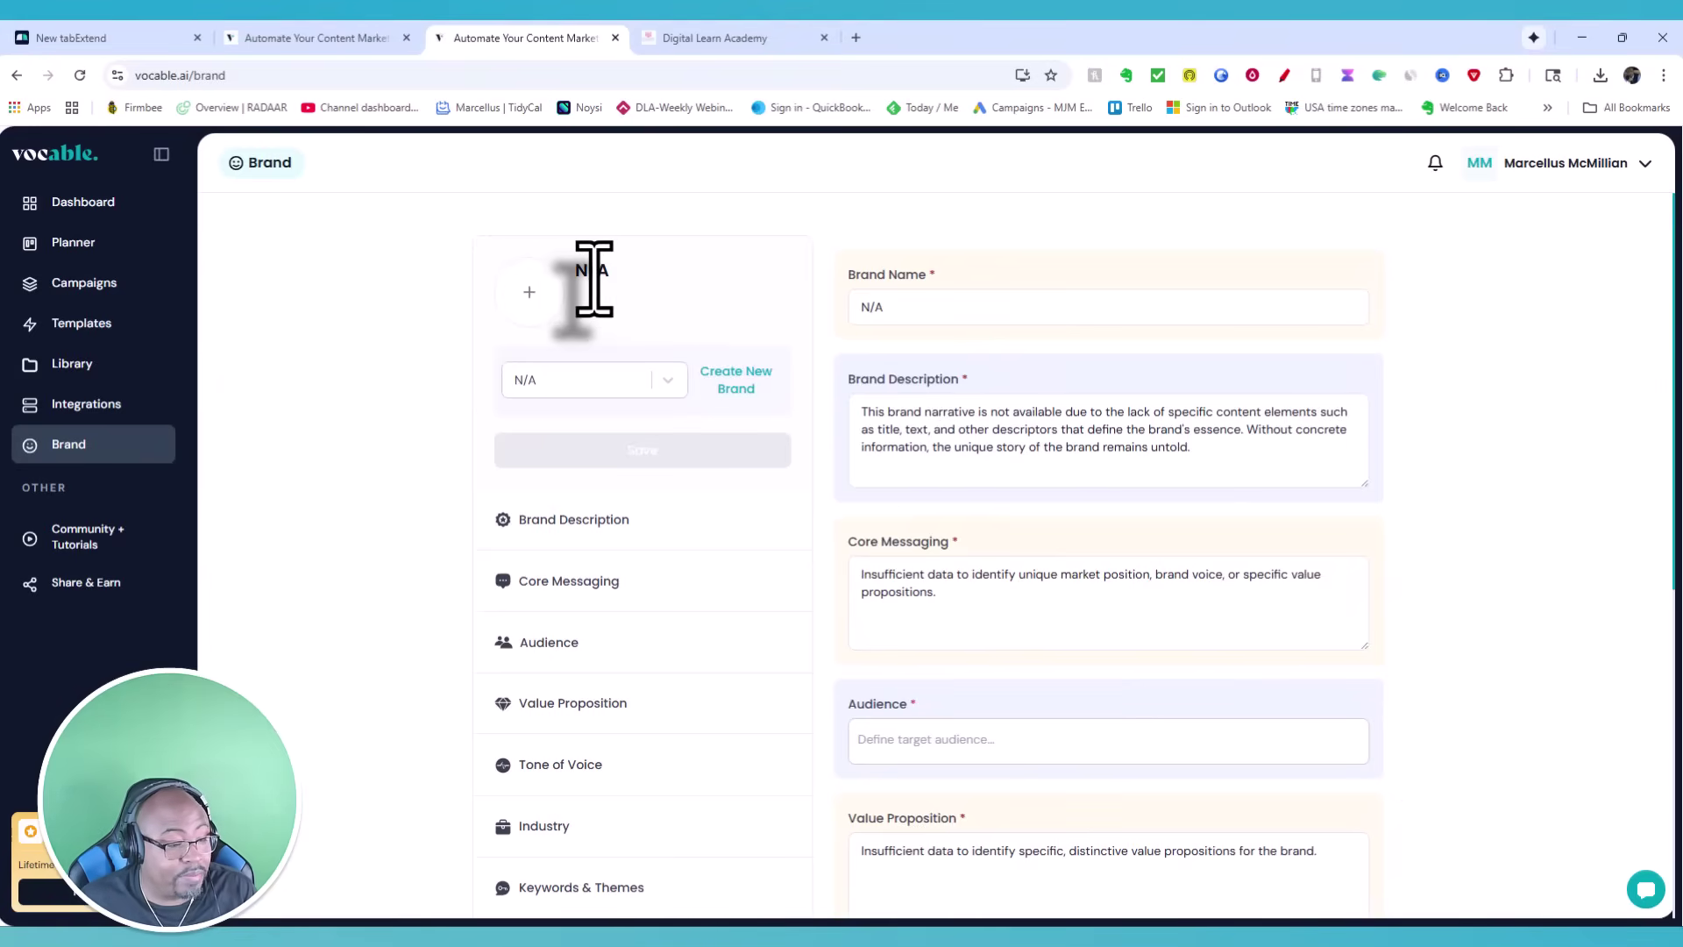
- Select the digitallearnacademy brand and start uploading a logo image from the Pictures folder
{"action": "left_click", "coordinate": [673, 385]}
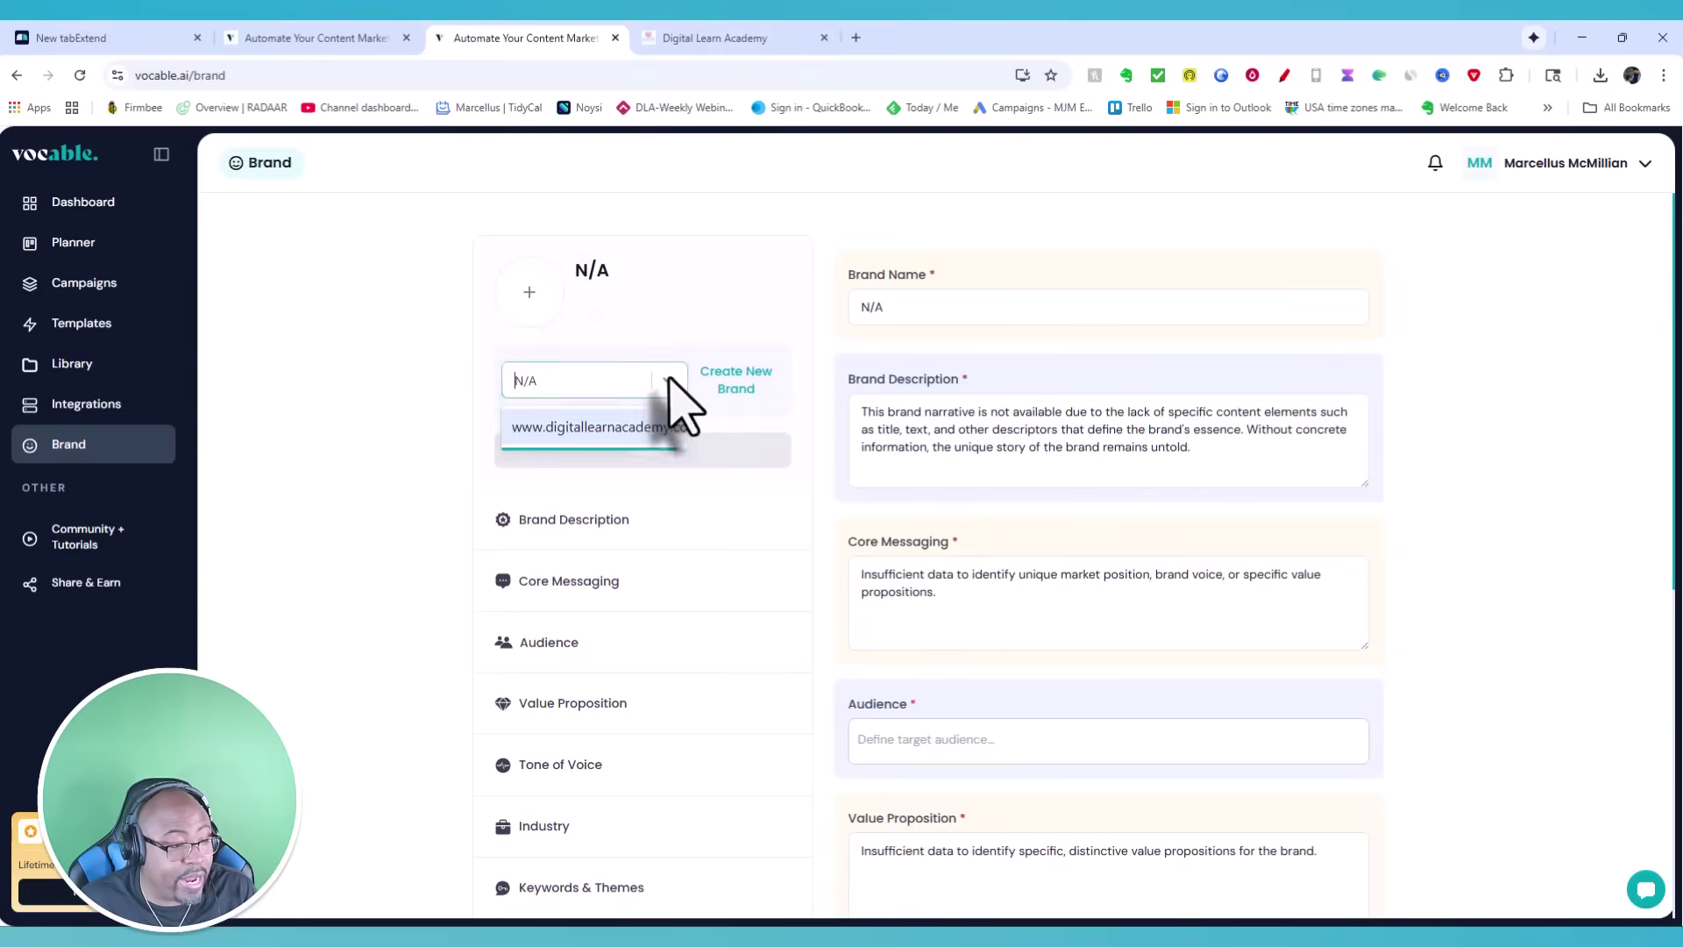
{"action": "left_click", "coordinate": [653, 430]}
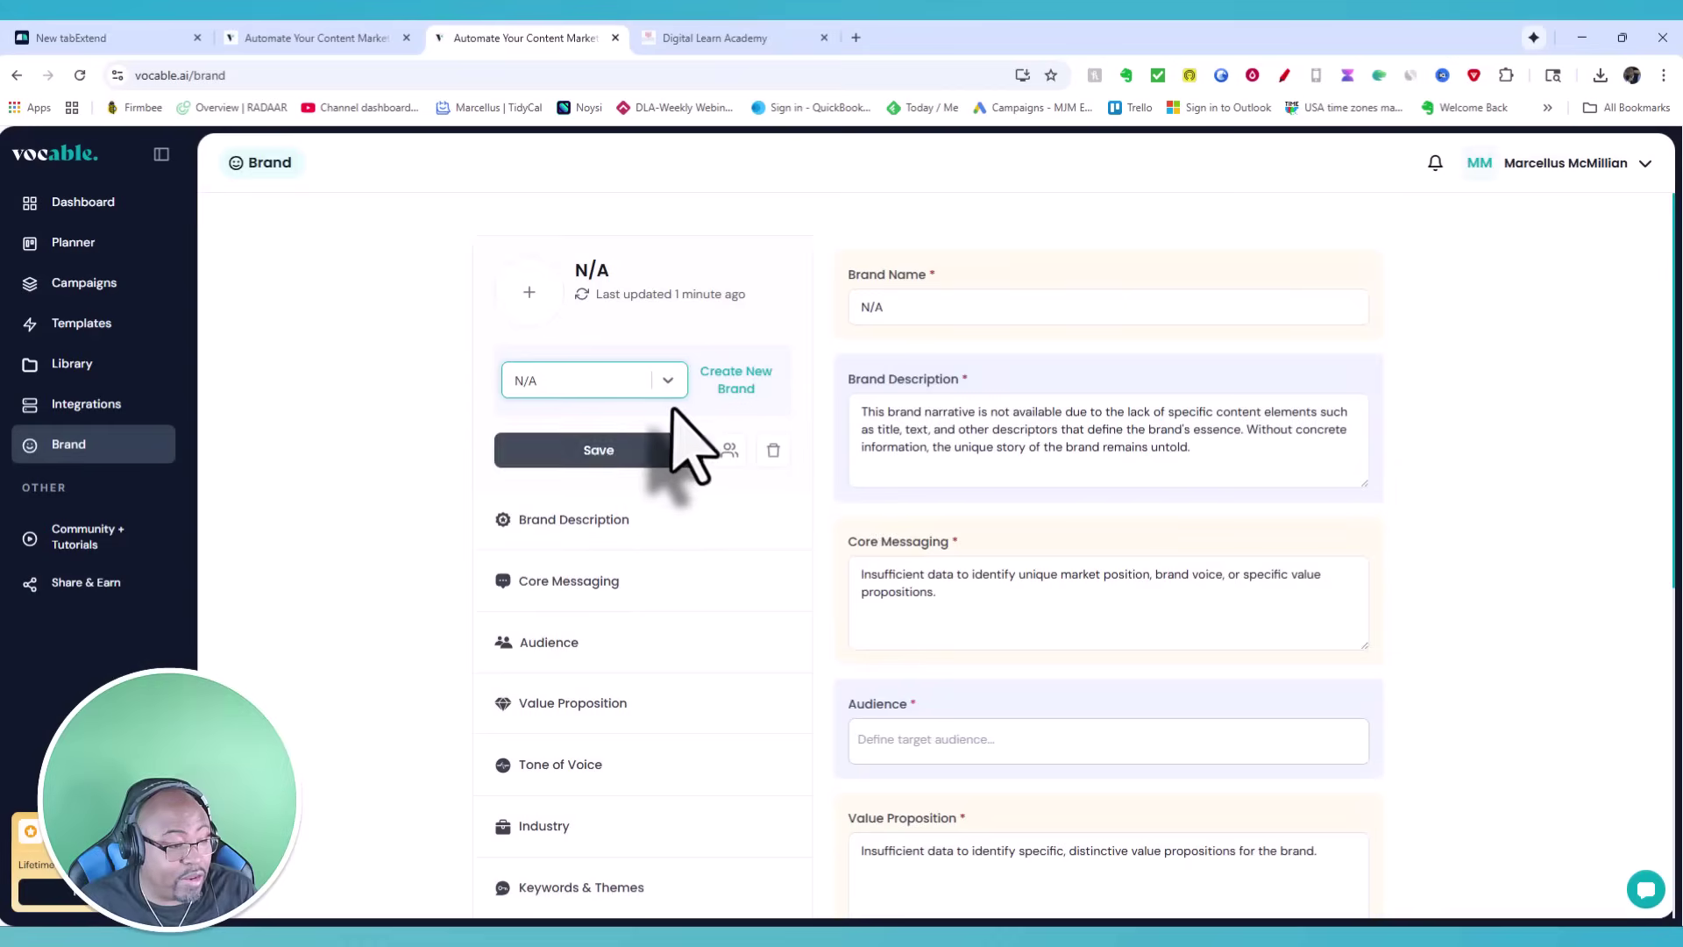
{"action": "left_click", "coordinate": [529, 297]}
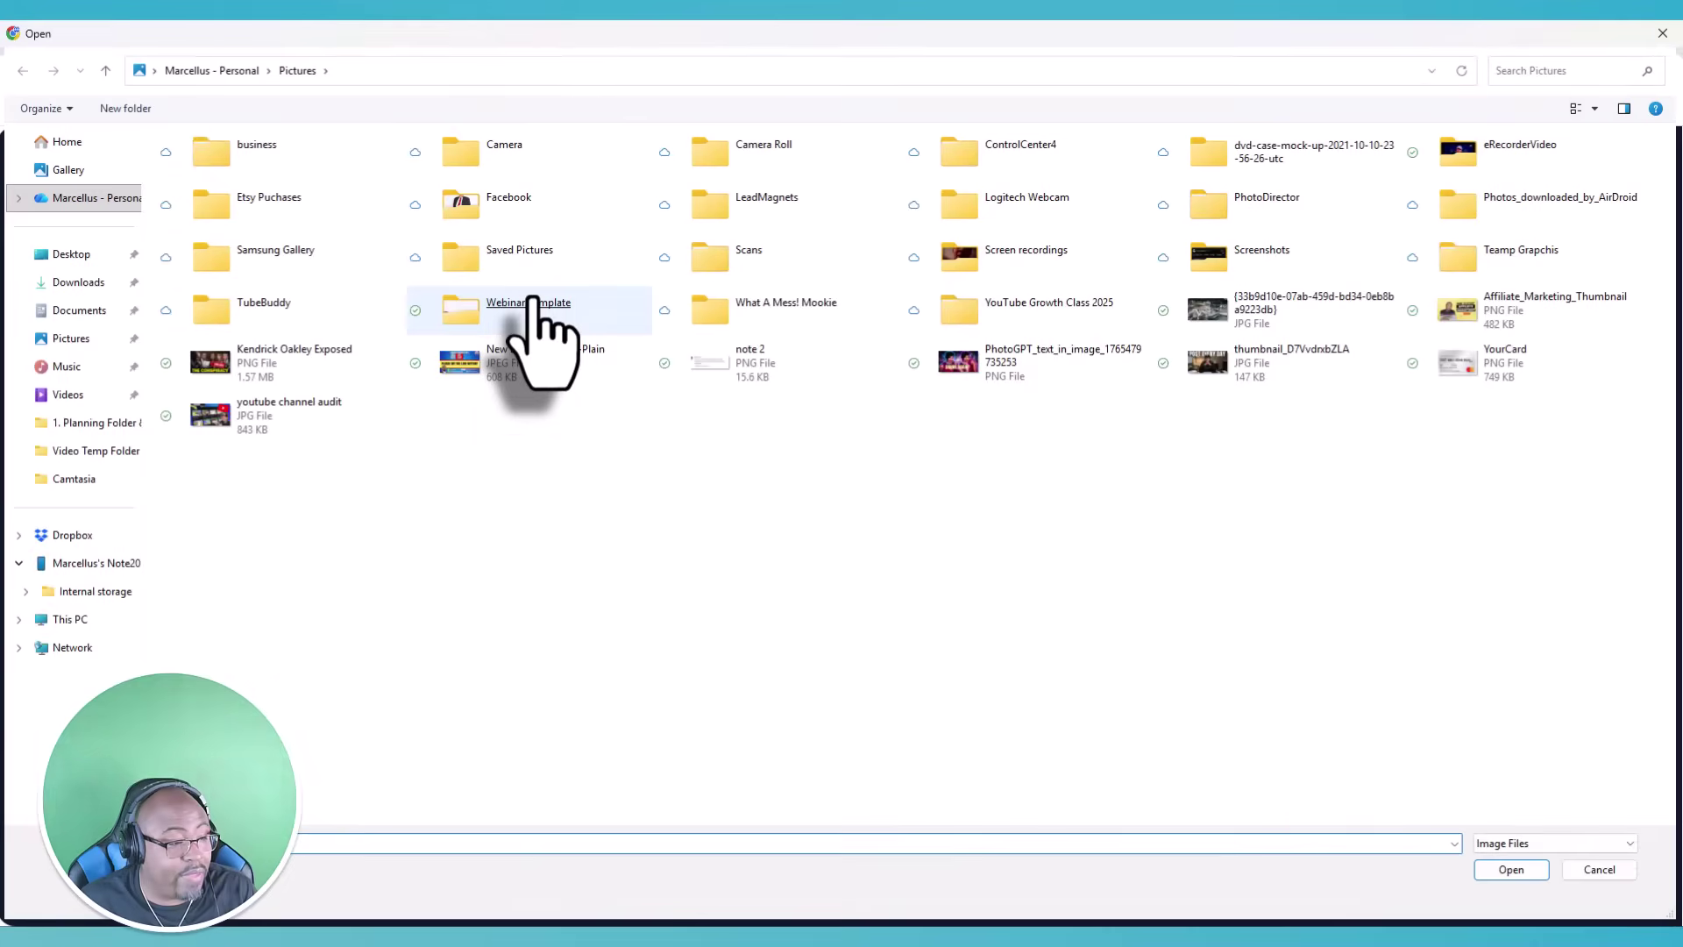
- Cancel the file picker without choosing a logo image
{"action": "left_click", "coordinate": [1618, 870]}
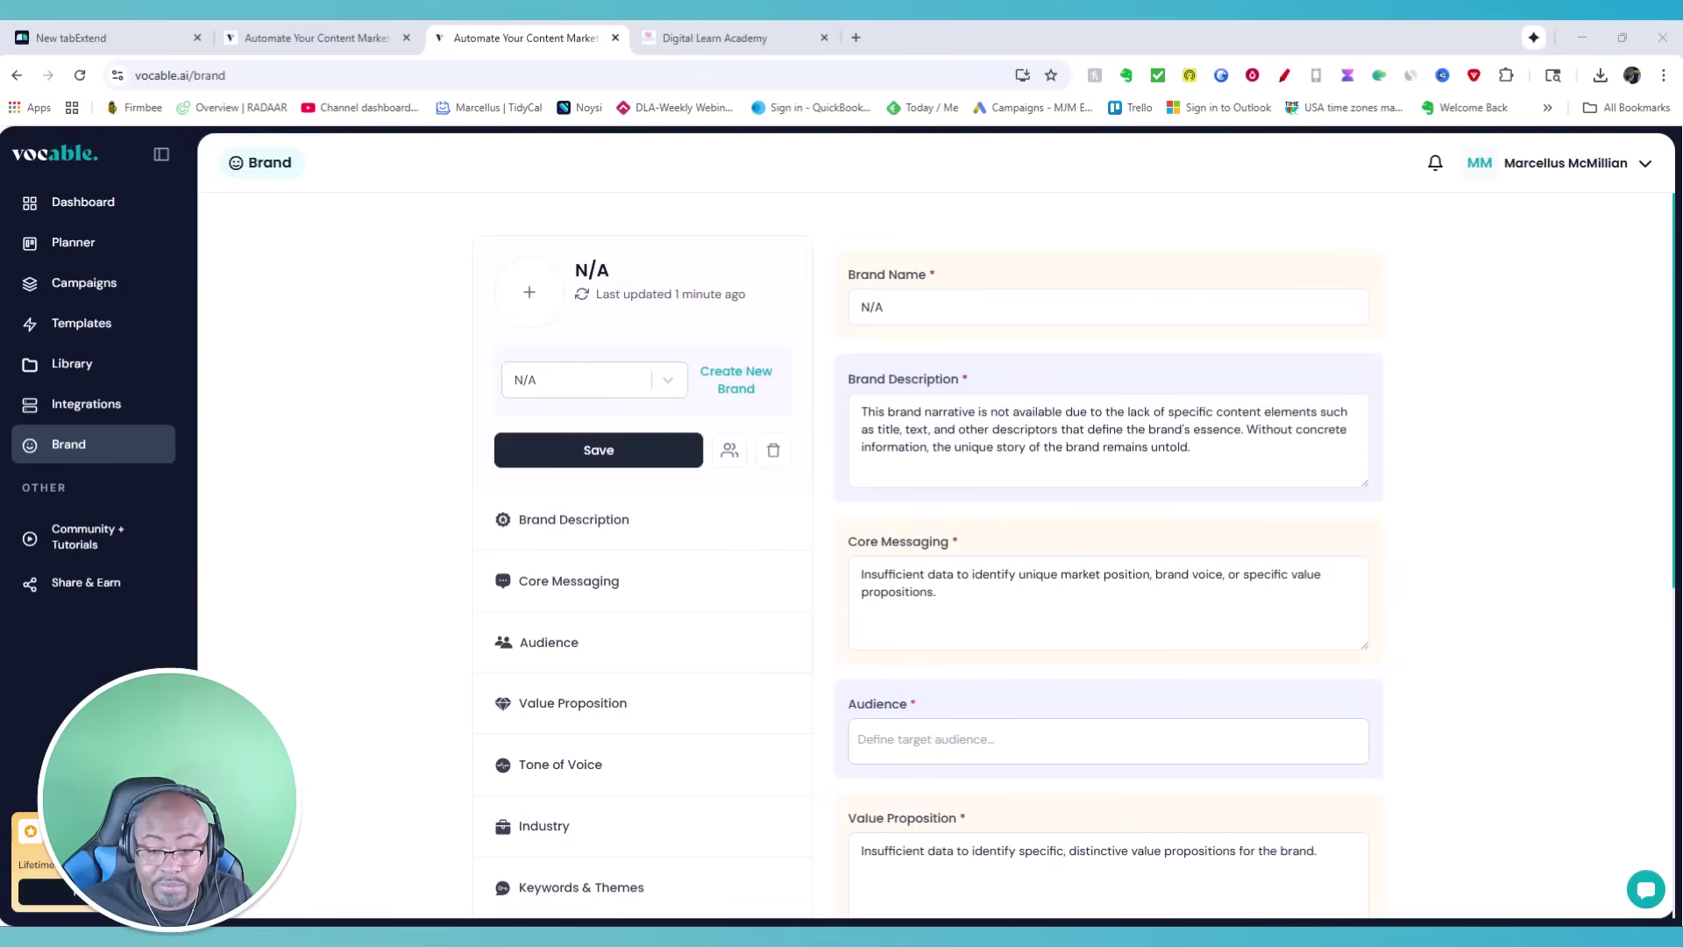
- Replace the brand name N/A with 'Digital Learn Academy'
{"action": "left_click", "coordinate": [927, 311]}
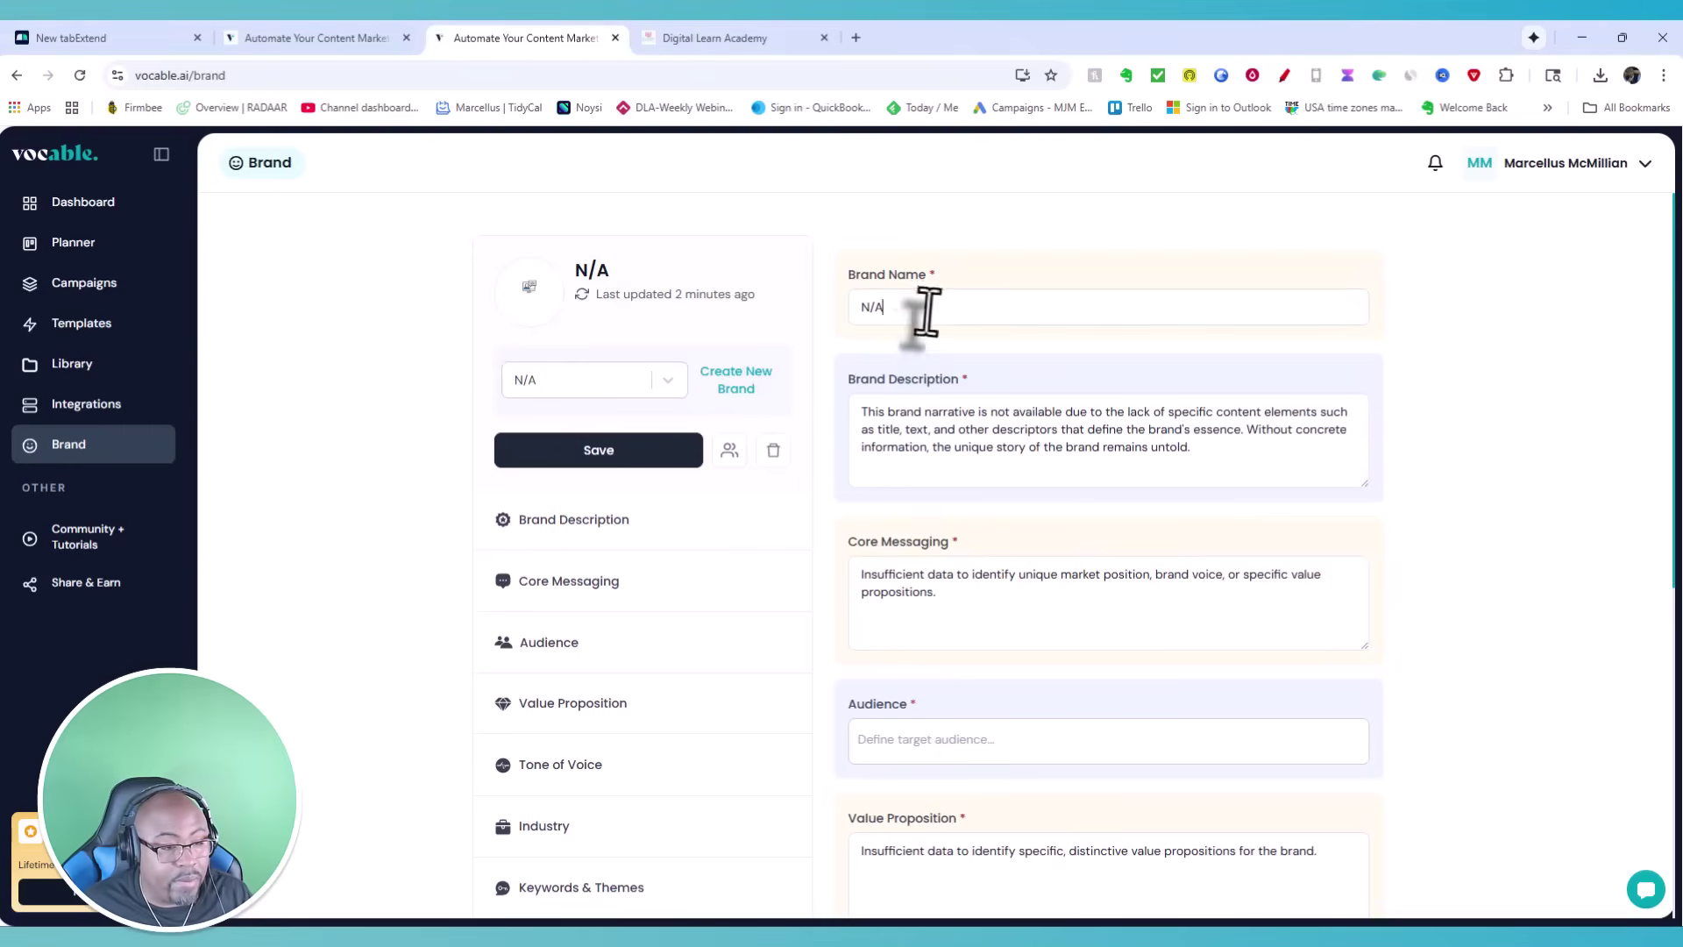
{"action": "key", "text": "BackSpace"}
{"action": "key", "text": "BackSpace"}
{"action": "key", "text": "BackSpace"}
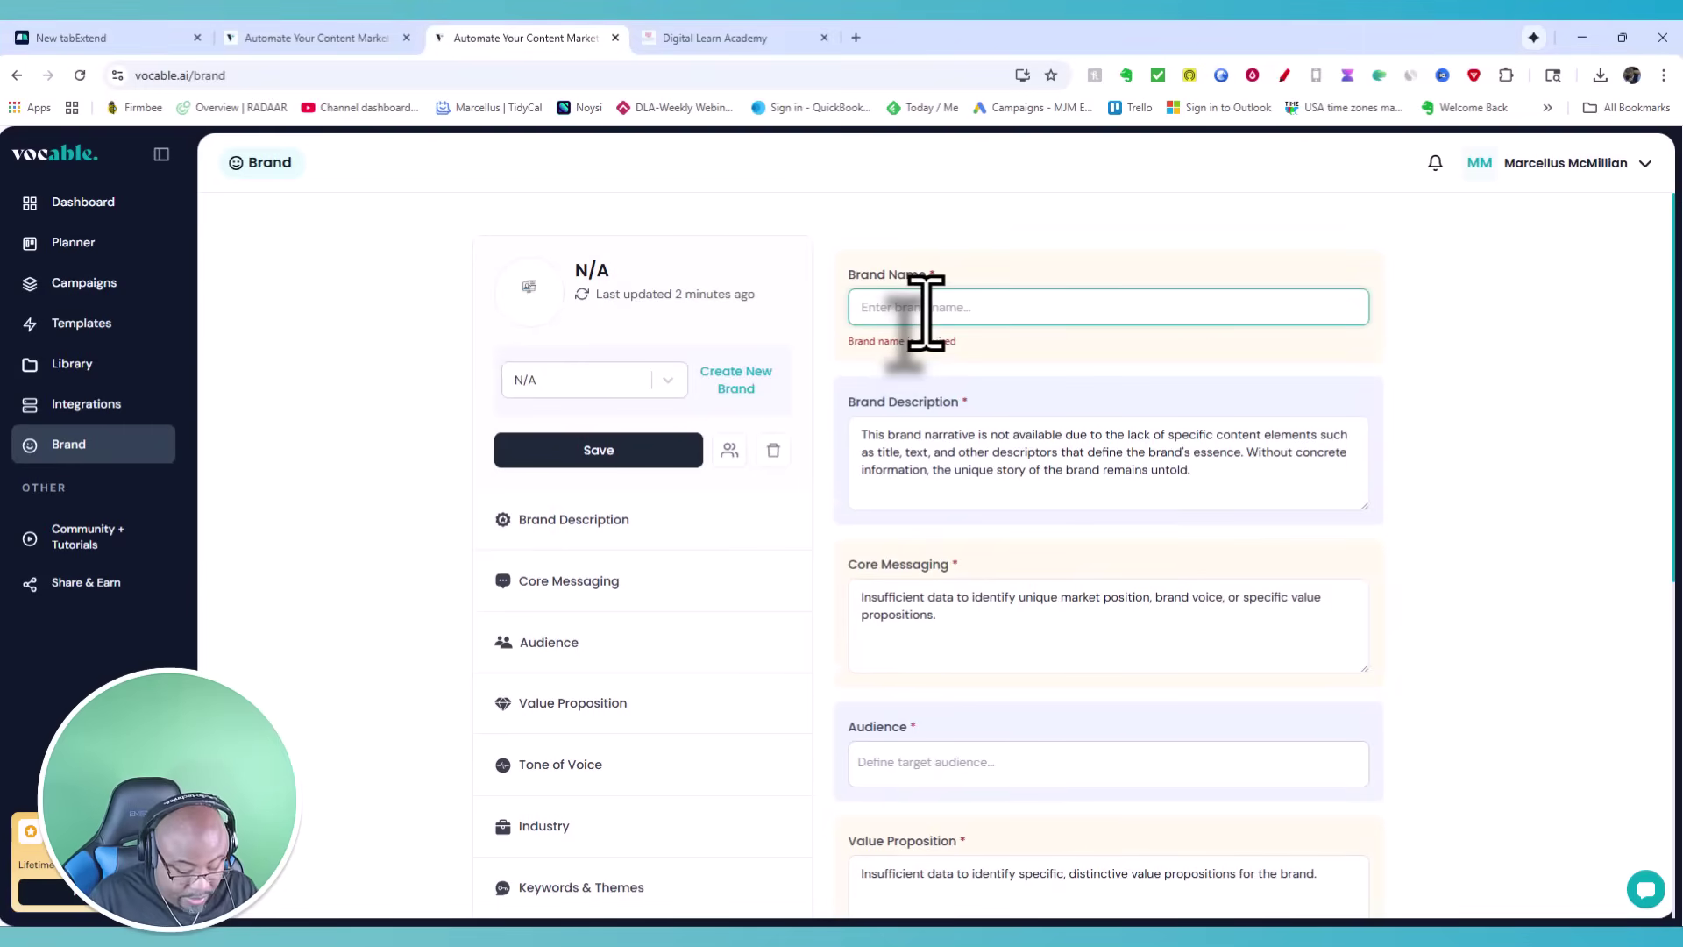
{"action": "type", "text": "Digital L"}
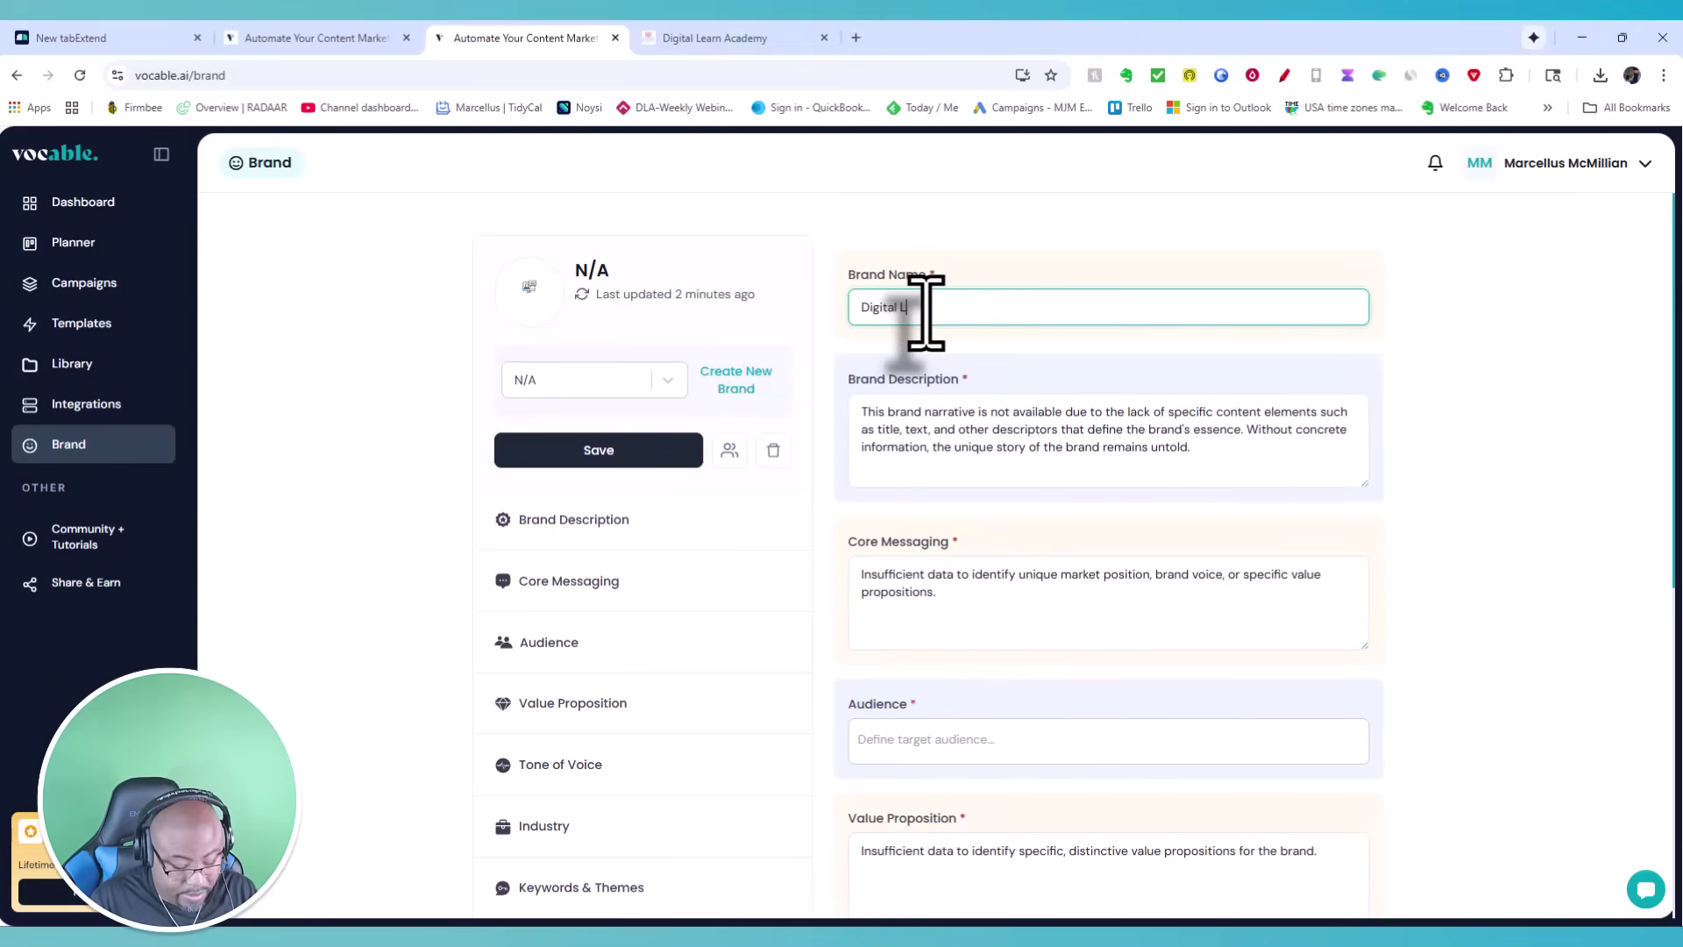
{"action": "type", "text": "earn Academ"}
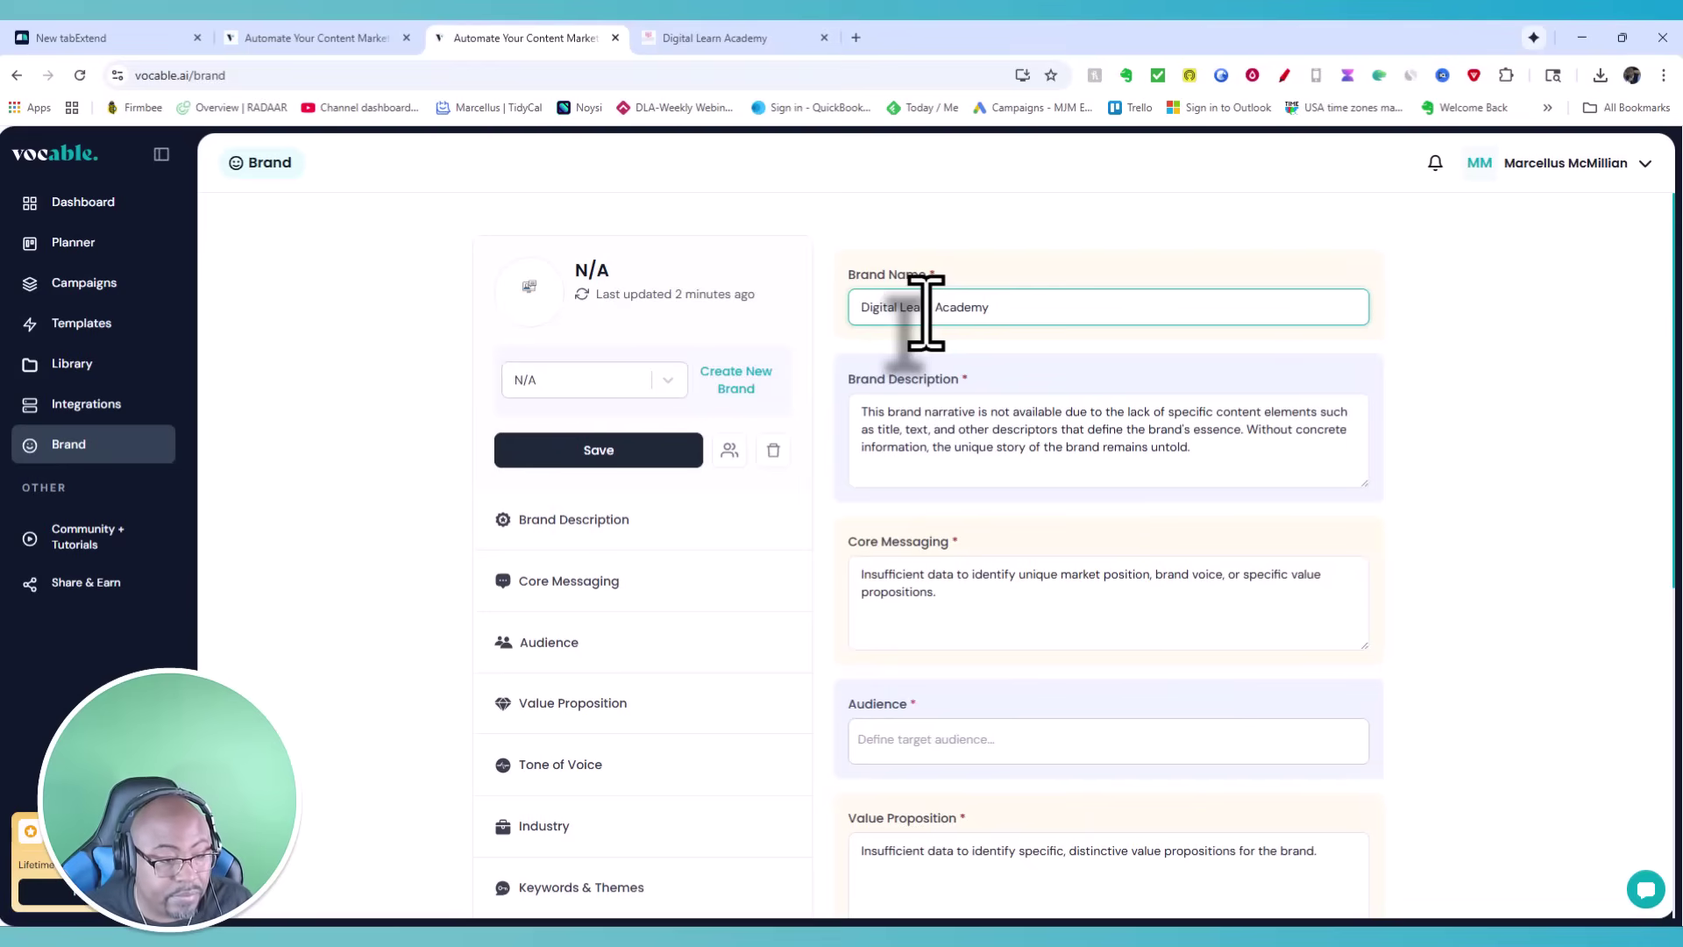
{"action": "type", "text": "y"}
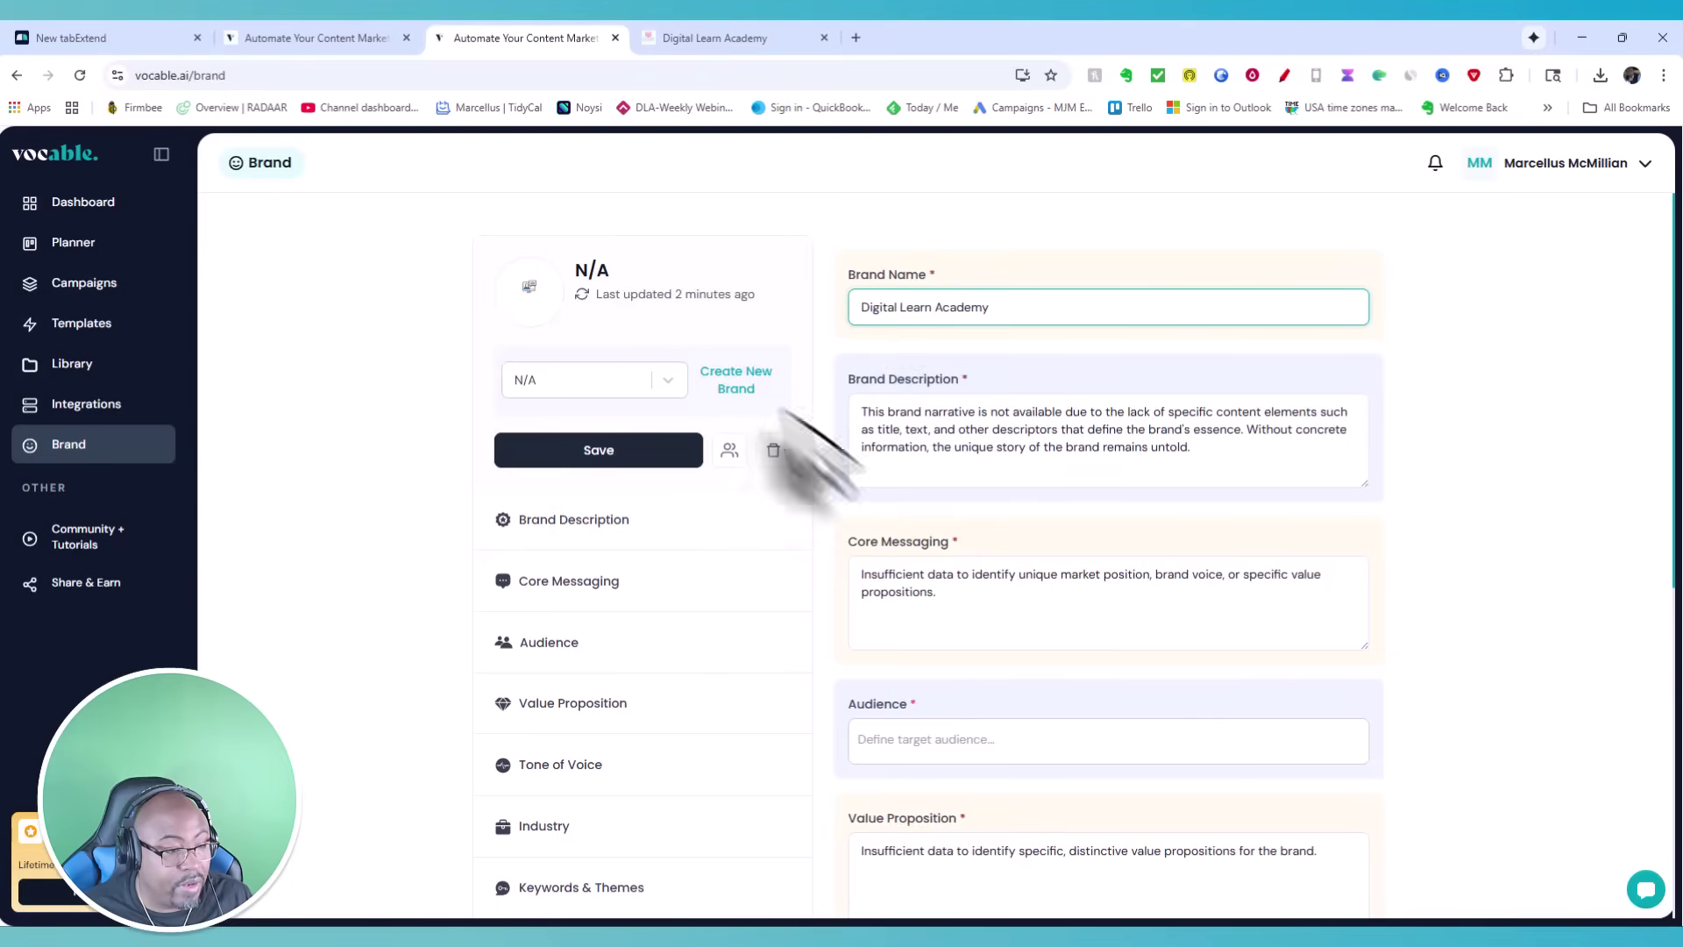
{"action": "left_click", "coordinate": [1227, 368]}
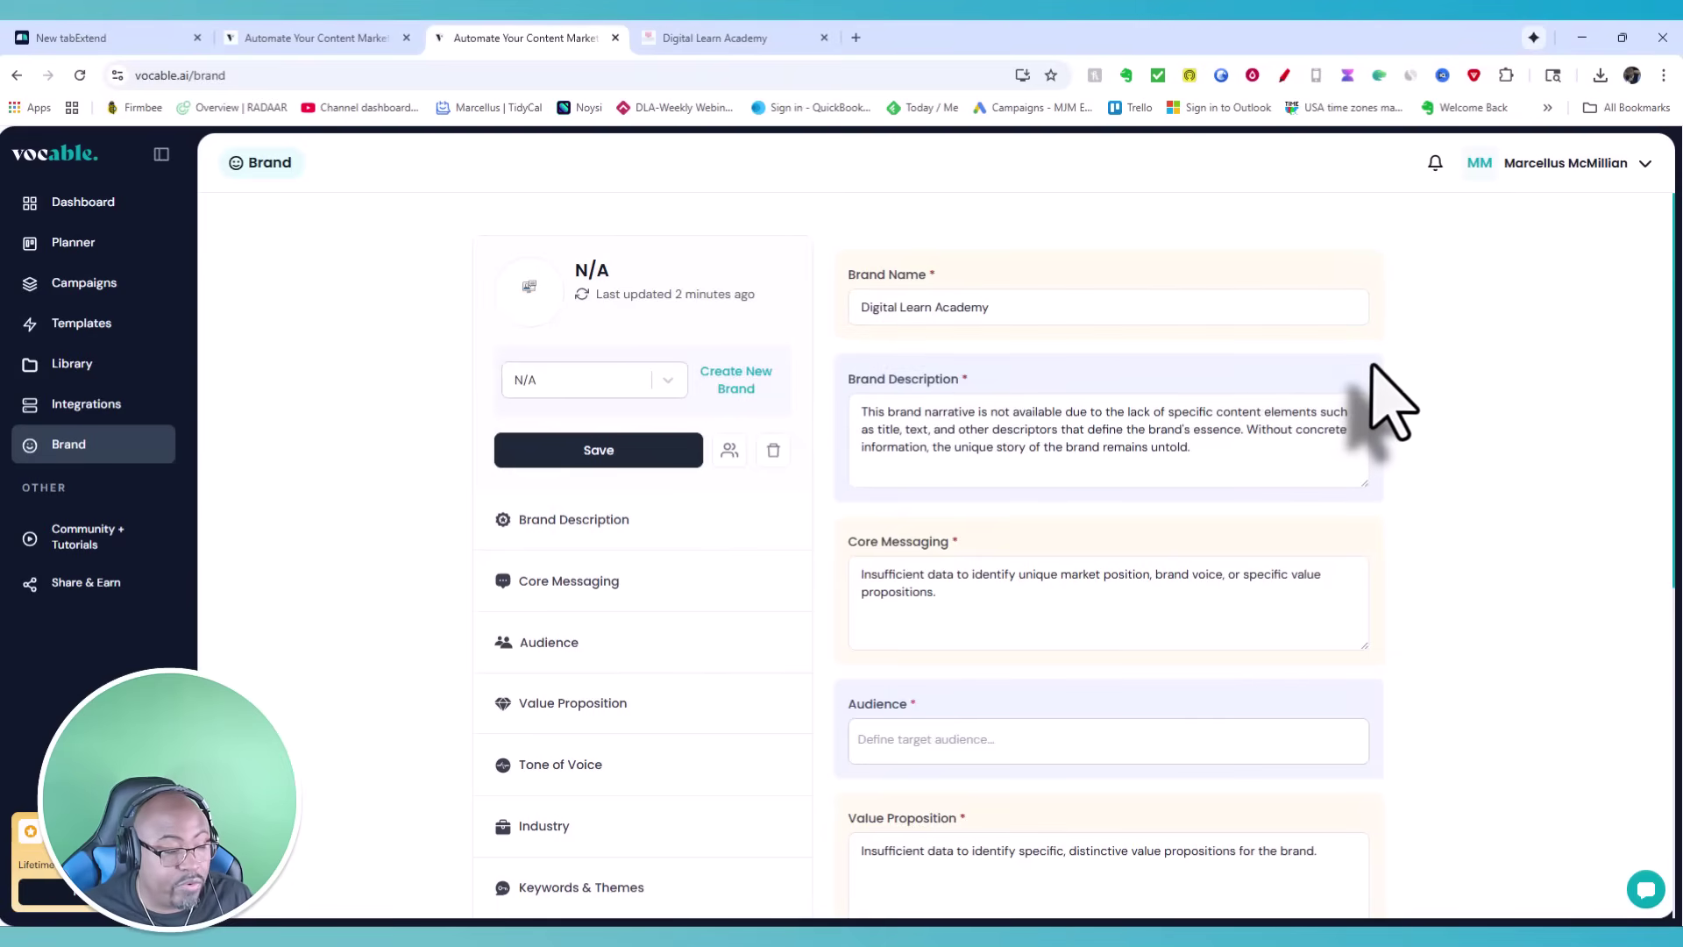
{"action": "scroll", "coordinate": [959, 470], "scroll_direction": "down", "scroll_amount": 6}
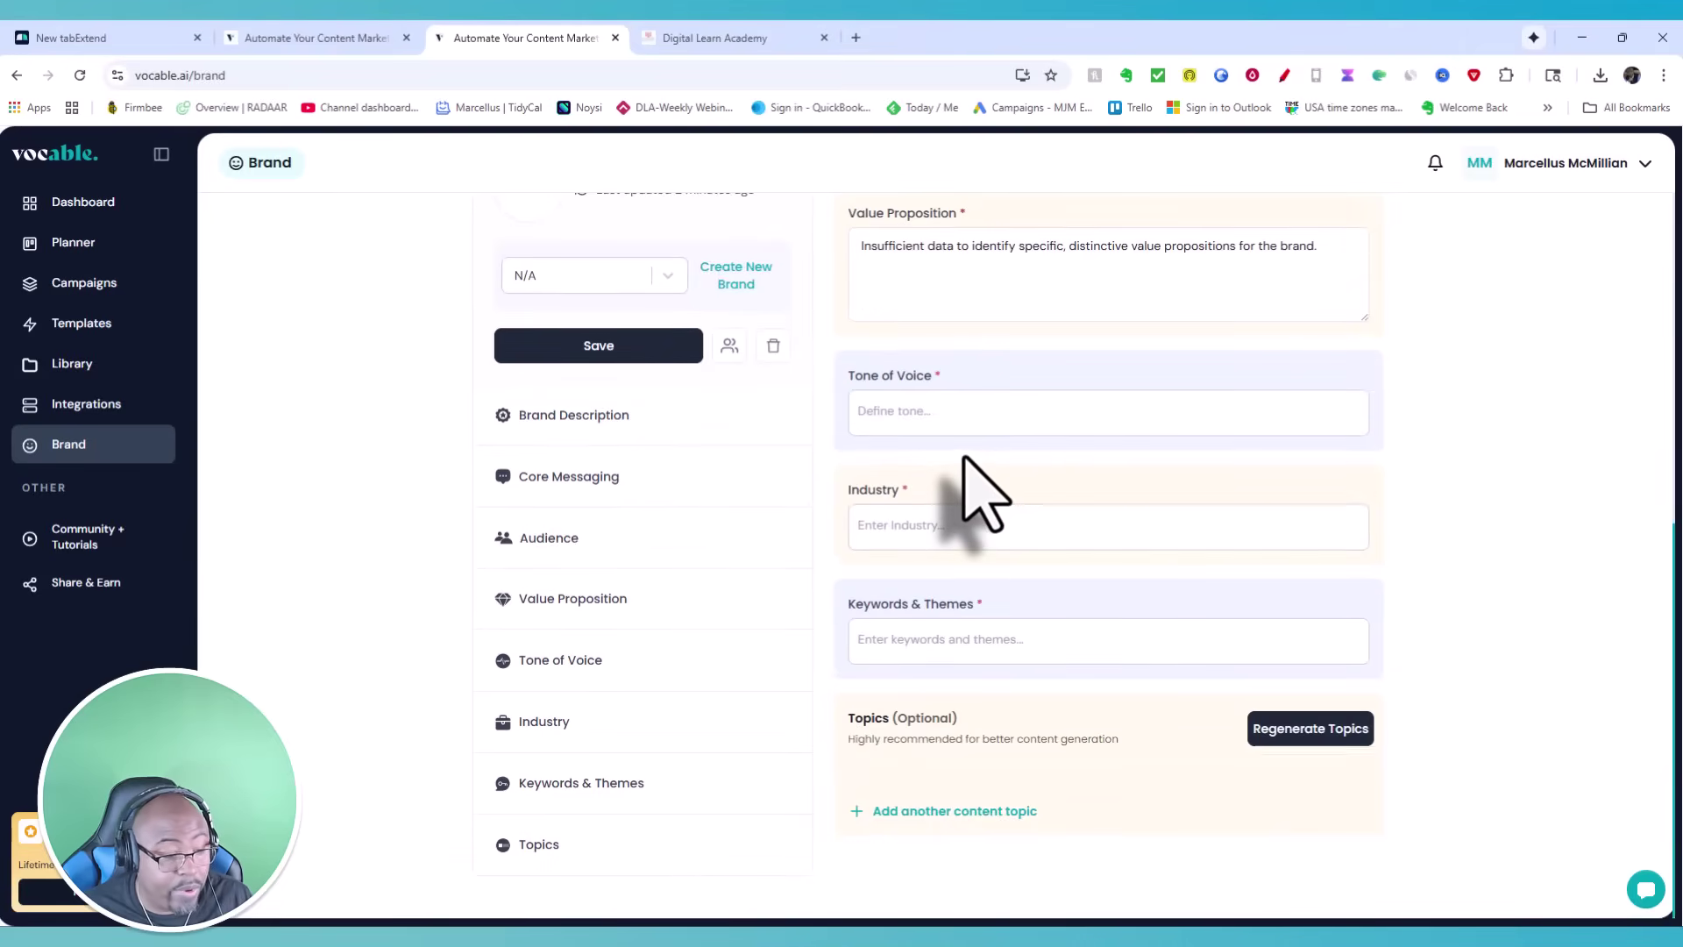
{"action": "scroll", "coordinate": [967, 460], "scroll_direction": "up", "scroll_amount": 6}
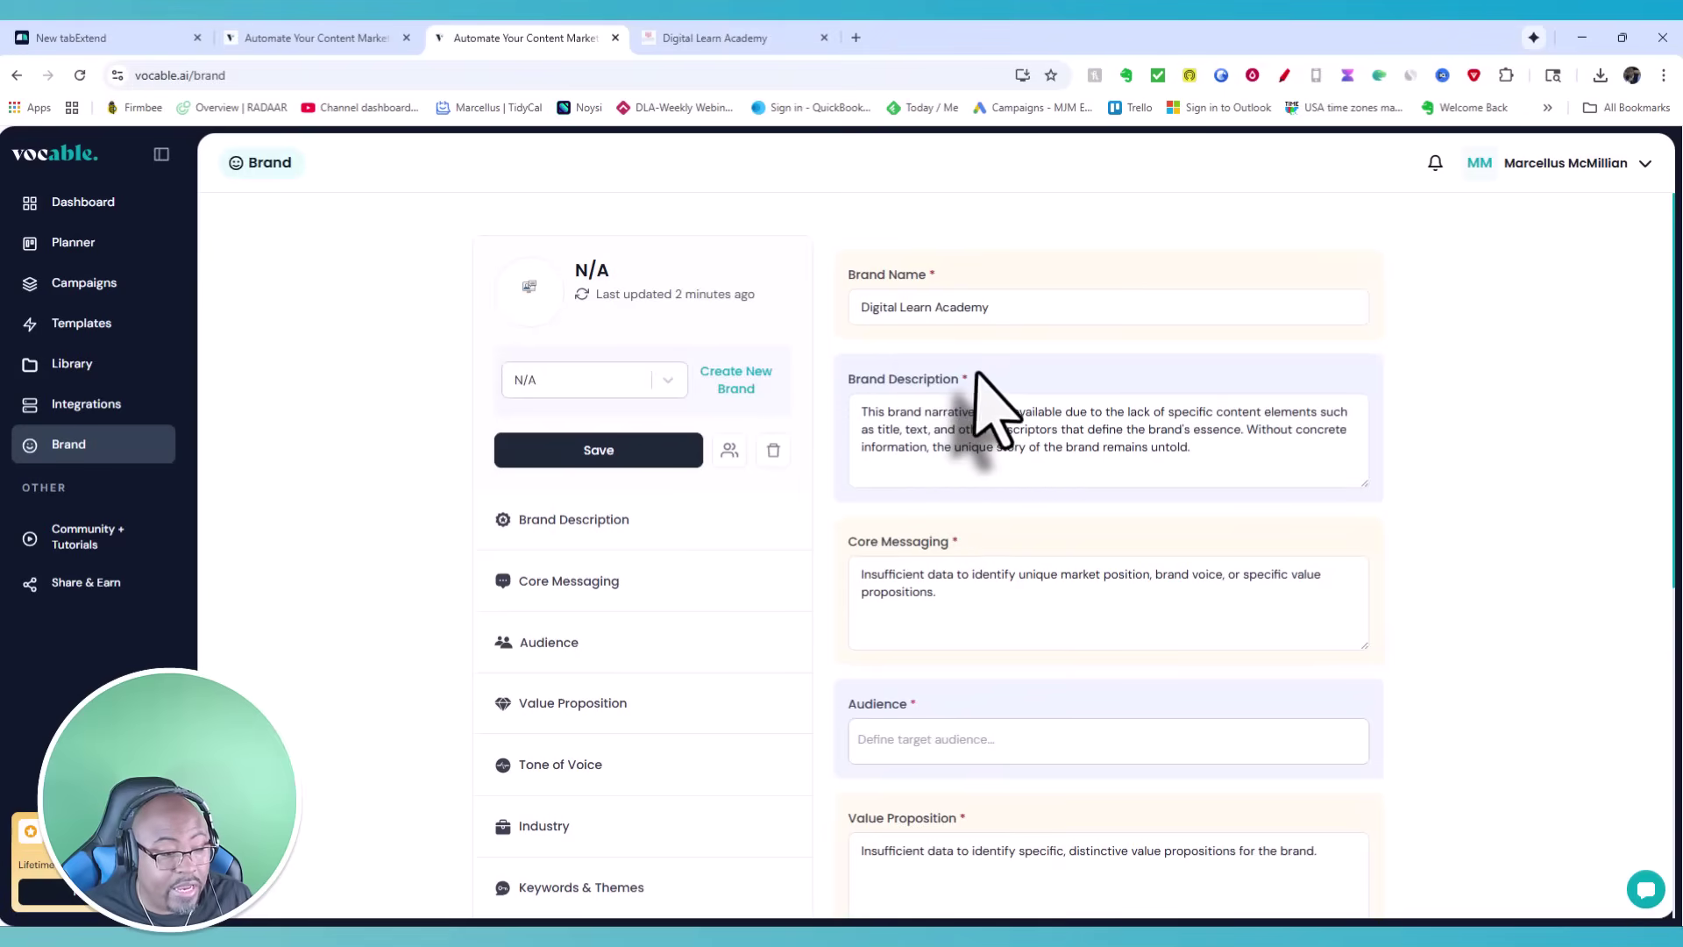
{"action": "scroll", "coordinate": [1008, 613], "scroll_direction": "down", "scroll_amount": 6}
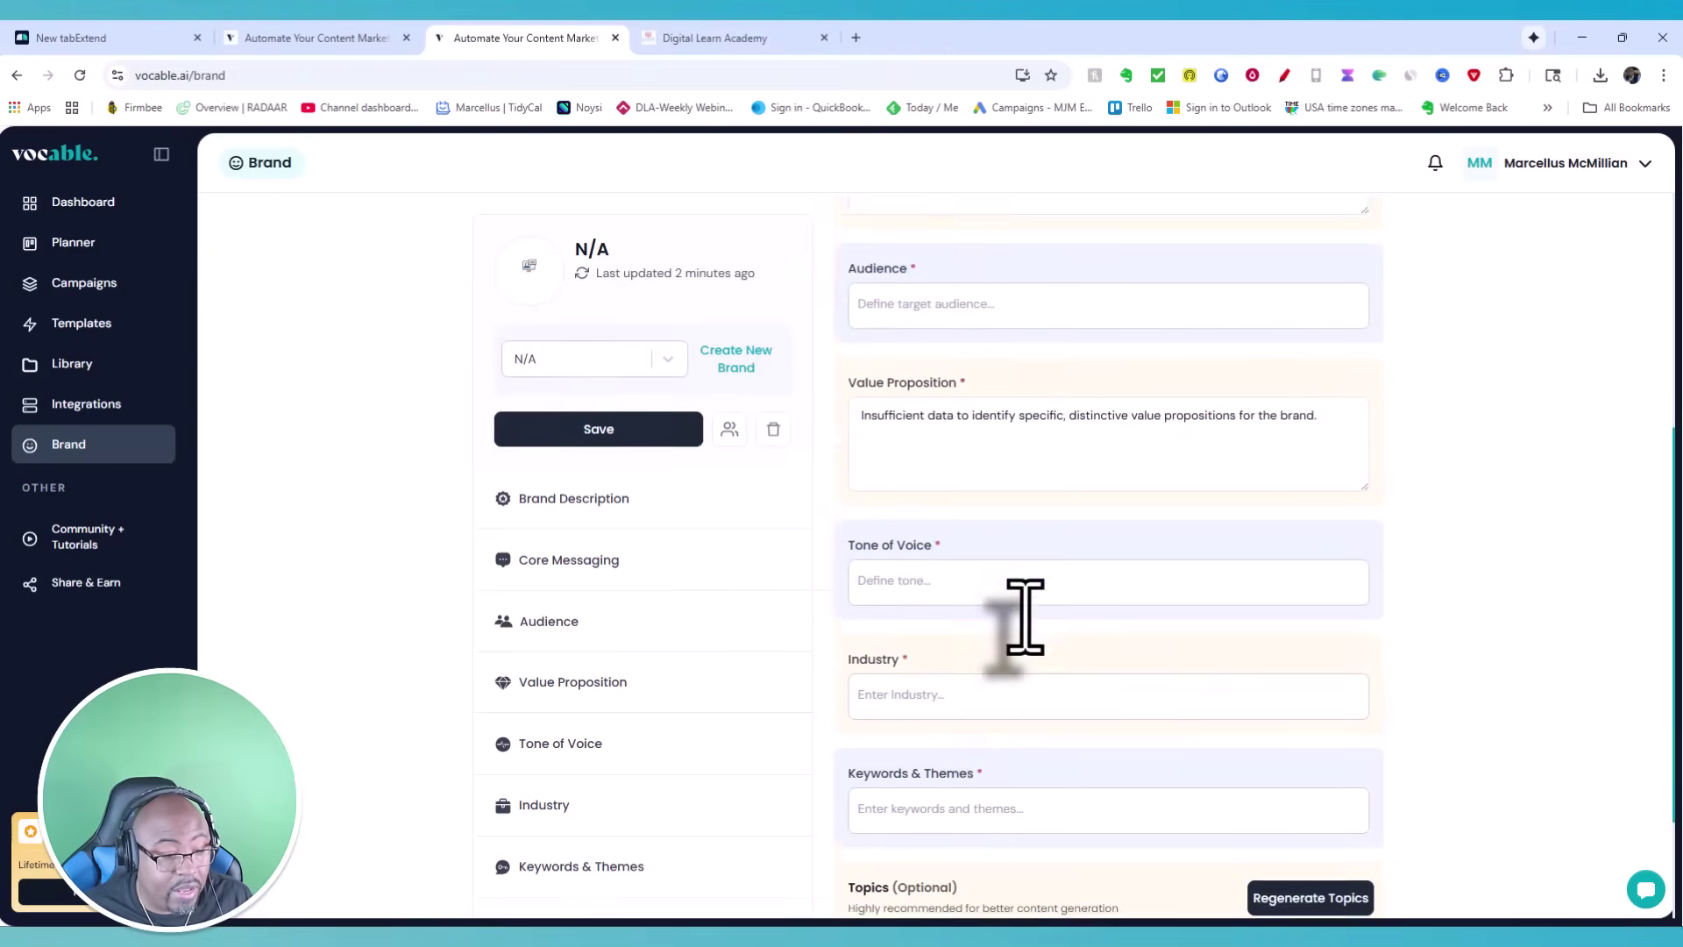
{"action": "scroll", "coordinate": [1021, 614], "scroll_direction": "up", "scroll_amount": 6}
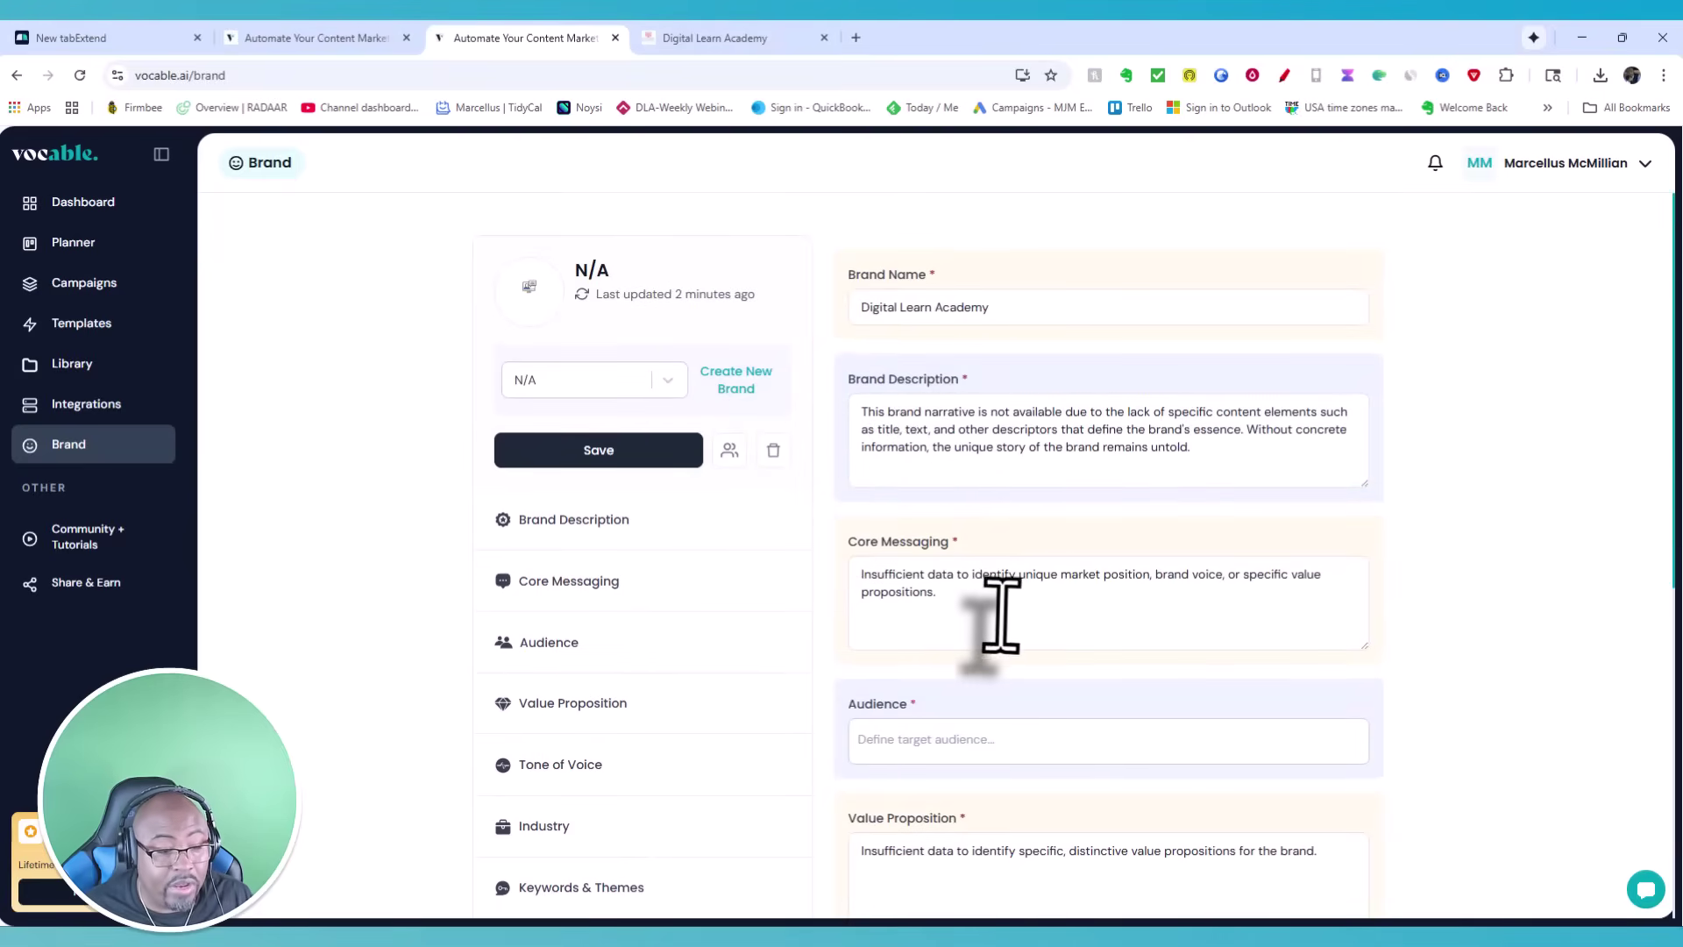
{"action": "scroll", "coordinate": [1002, 603], "scroll_direction": "down", "scroll_amount": 1}
{"action": "scroll", "coordinate": [1002, 603], "scroll_direction": "down", "scroll_amount": 3}
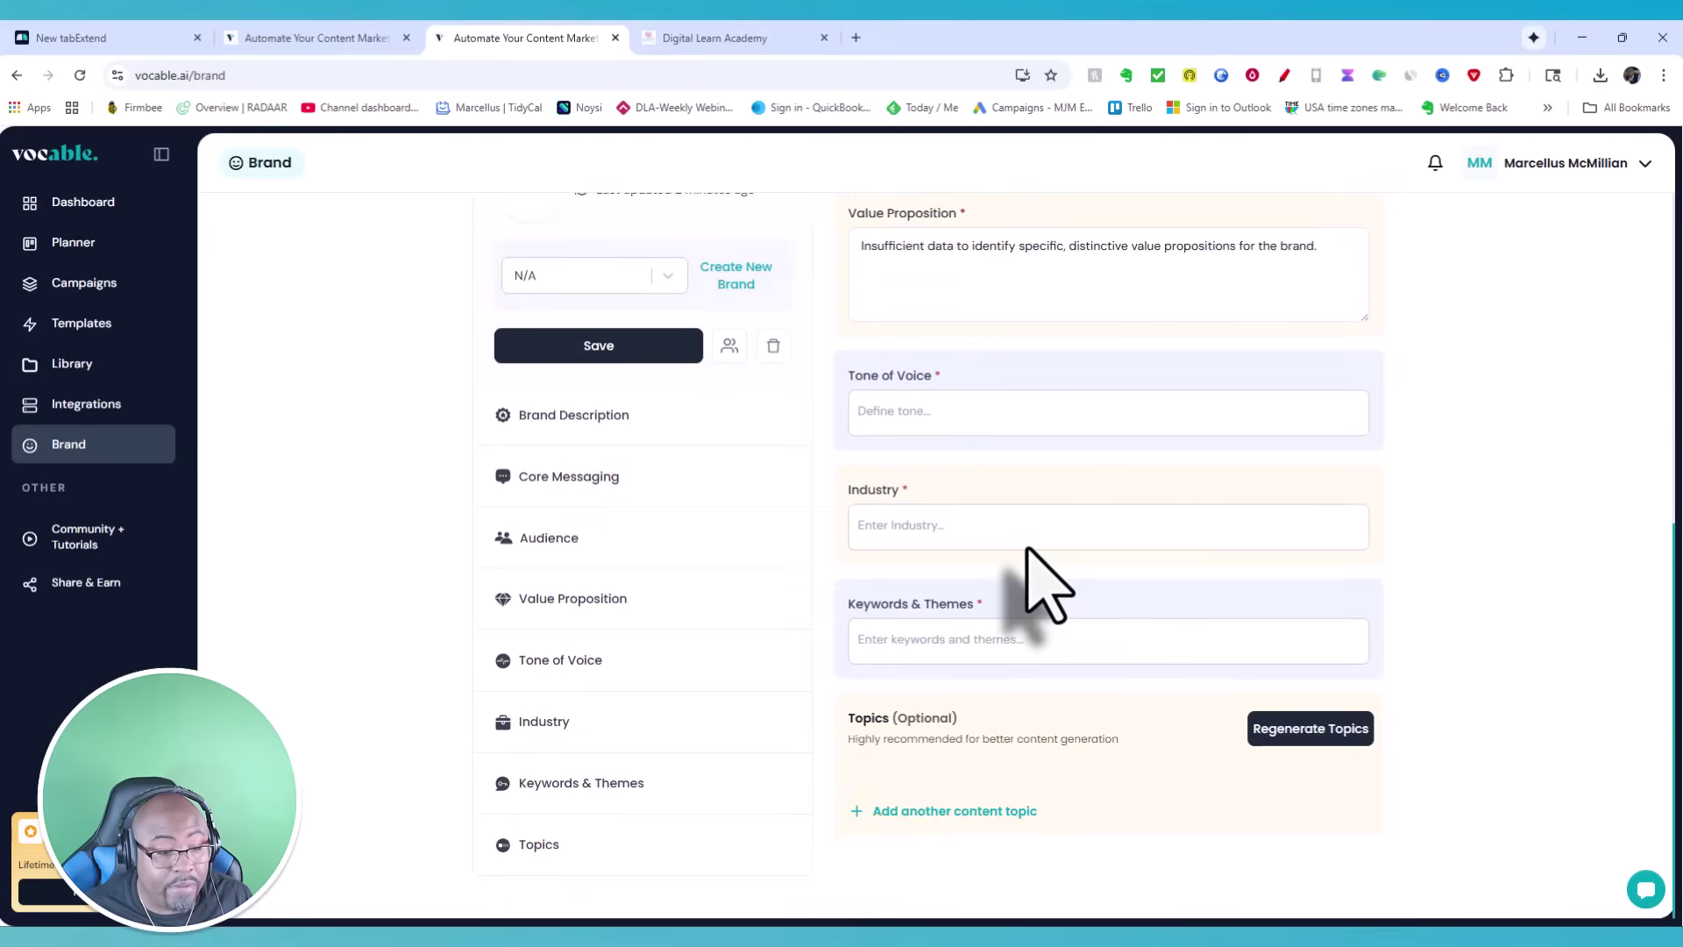
{"action": "scroll", "coordinate": [1043, 583], "scroll_direction": "up", "scroll_amount": 7}
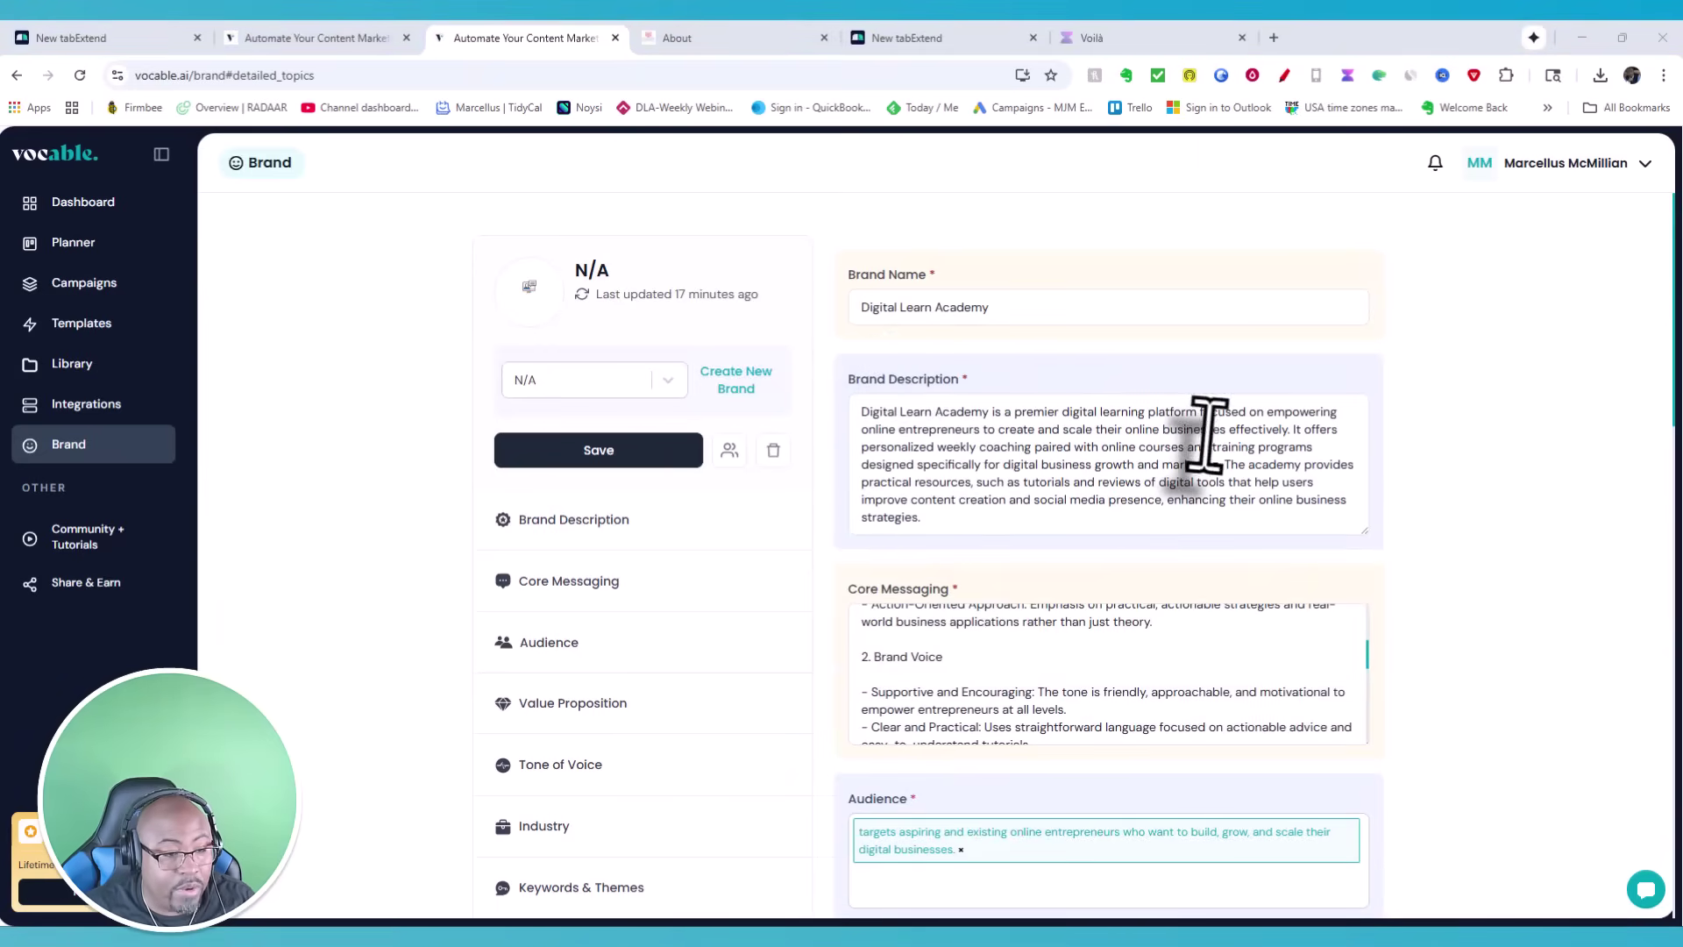
- Review the filled-in brand fields and save them, getting the 'Brand updated!' confirmation
{"action": "scroll", "coordinate": [1054, 596], "scroll_direction": "down", "scroll_amount": 3}
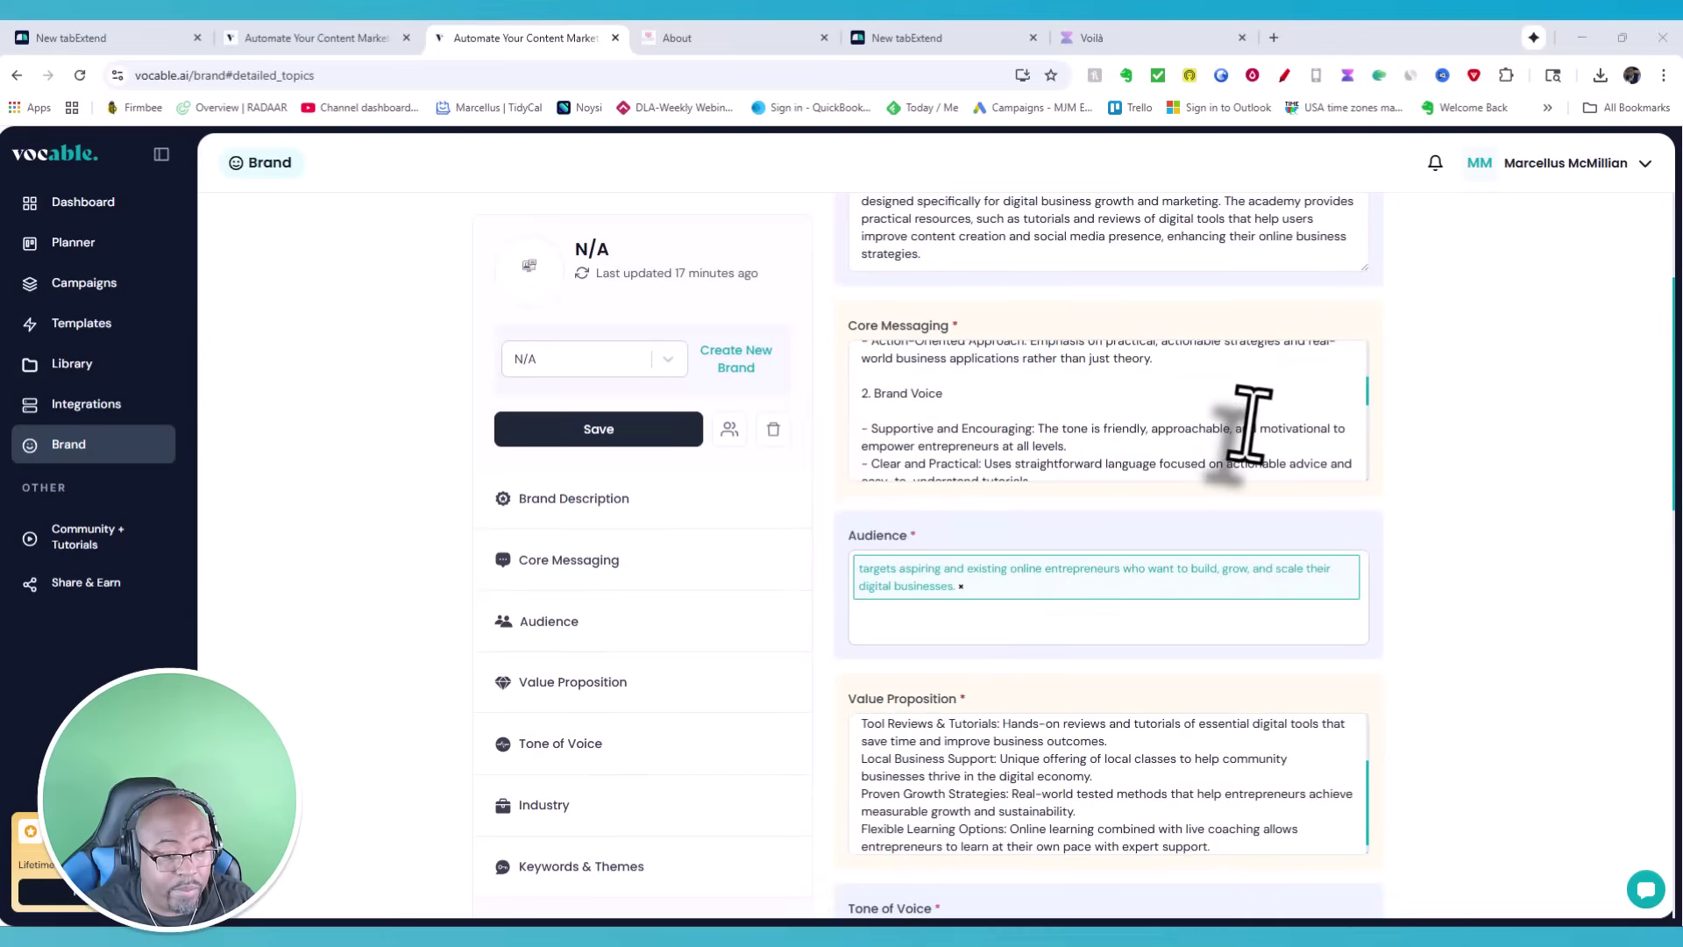
{"action": "scroll", "coordinate": [1245, 420], "scroll_direction": "up", "scroll_amount": 5}
{"action": "scroll", "coordinate": [1039, 447], "scroll_direction": "down", "scroll_amount": 5}
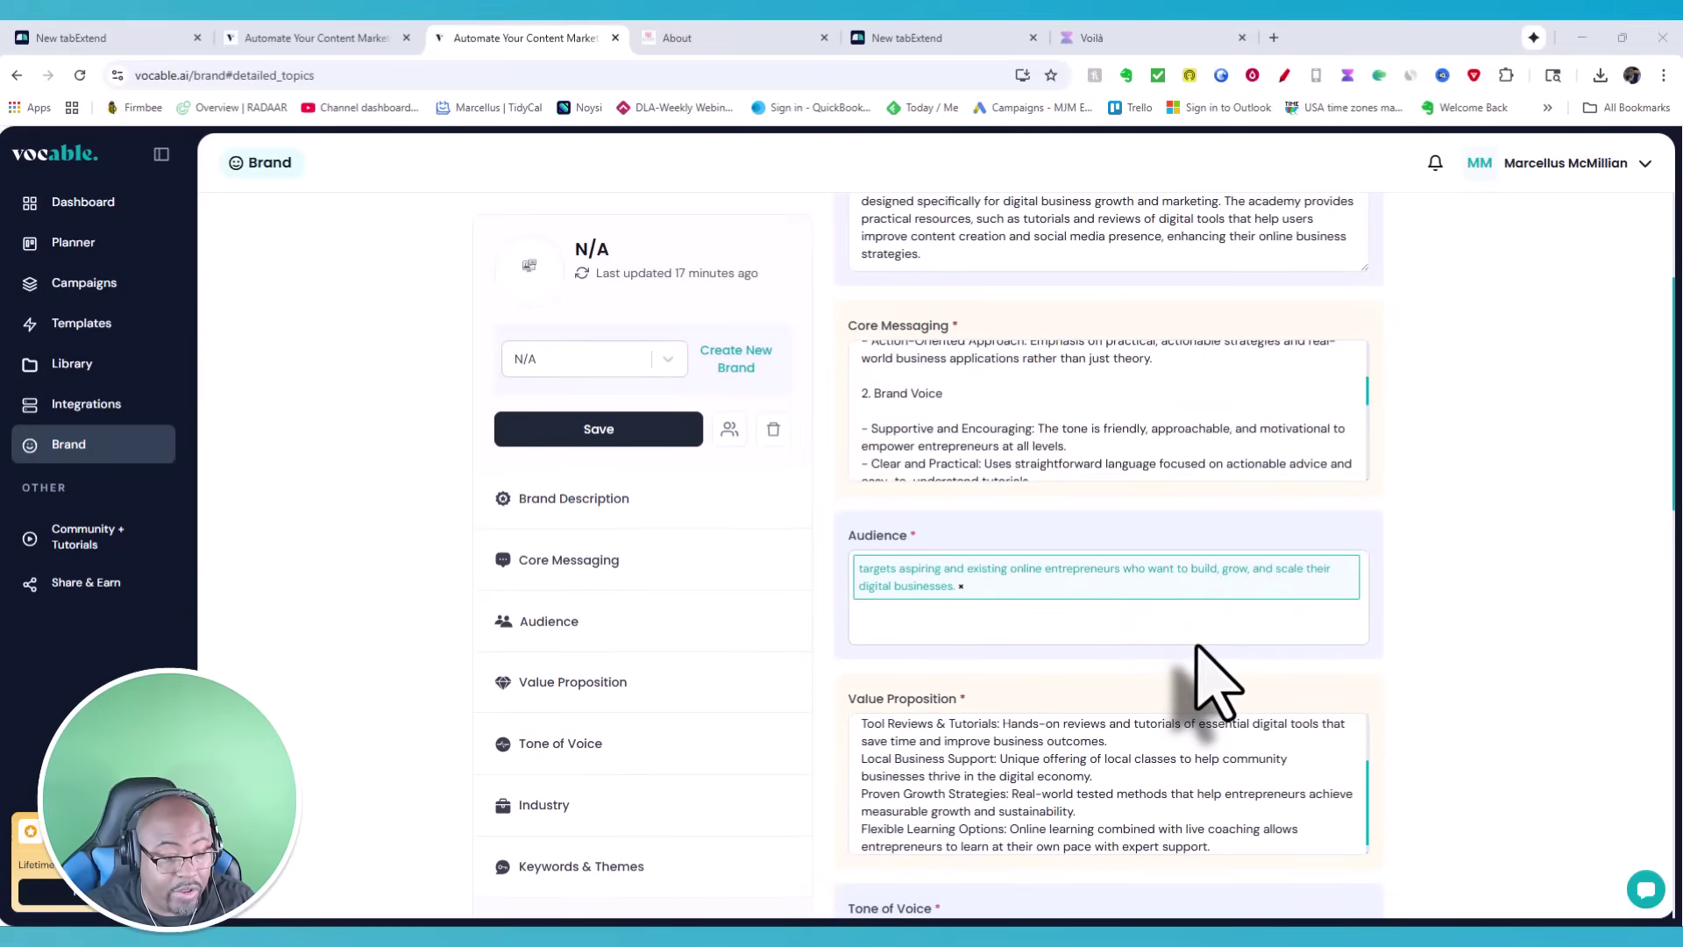
{"action": "scroll", "coordinate": [1201, 648], "scroll_direction": "down", "scroll_amount": 4}
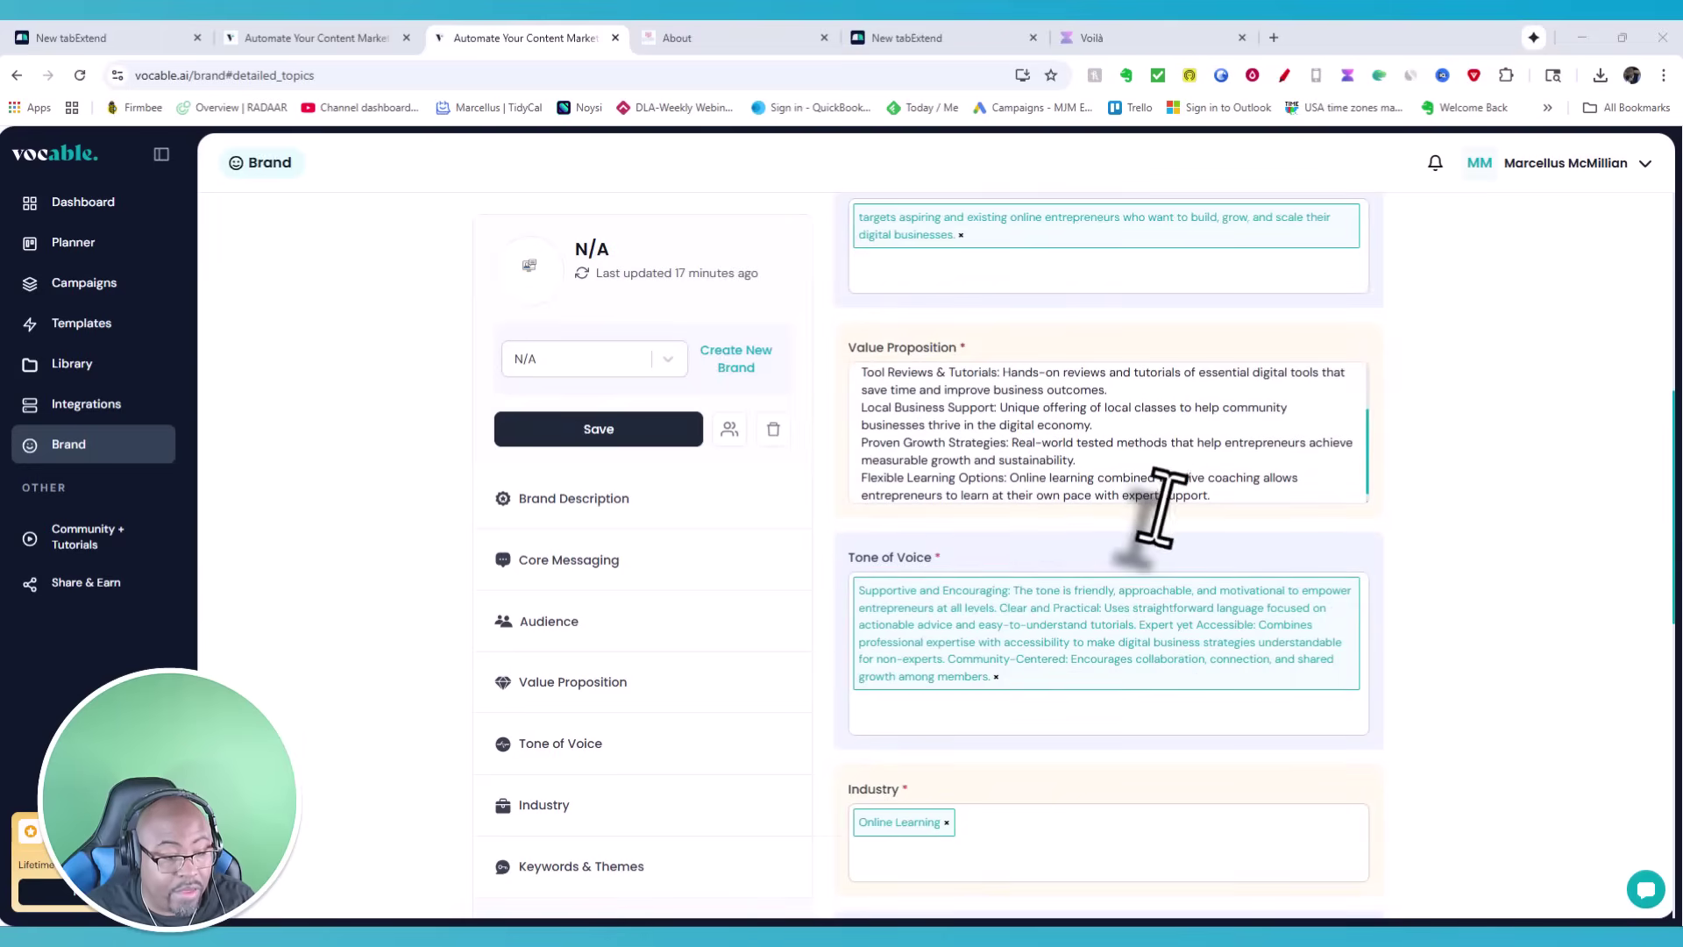
{"action": "scroll", "coordinate": [1159, 491], "scroll_direction": "down", "scroll_amount": 1}
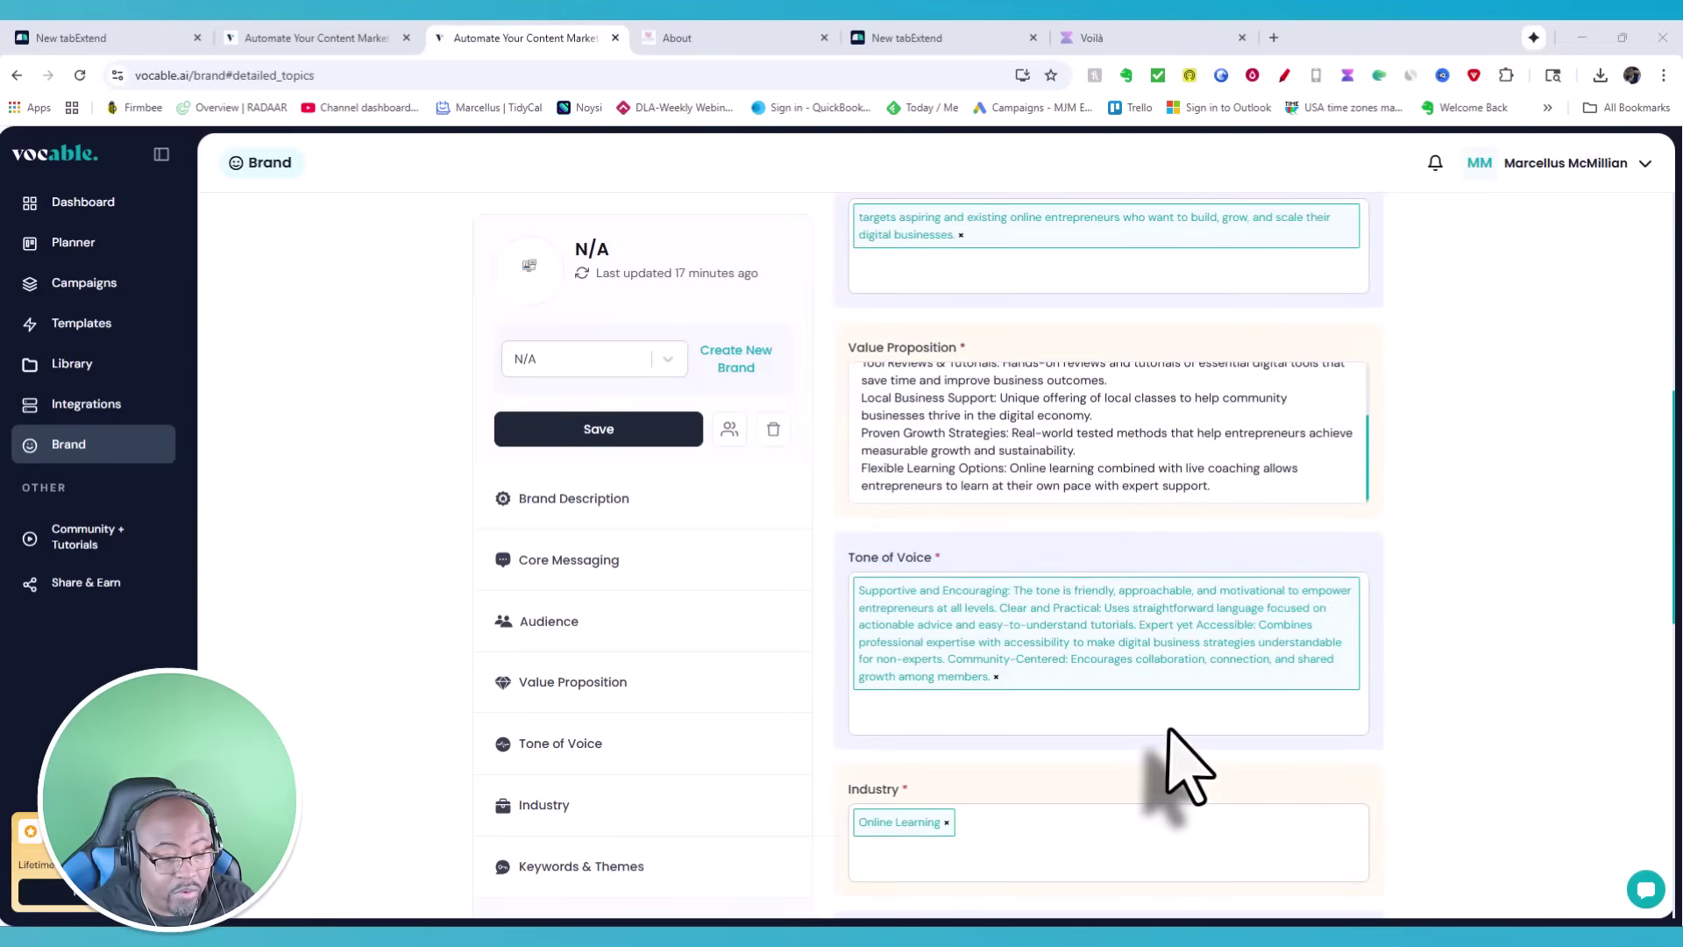
{"action": "scroll", "coordinate": [1168, 729], "scroll_direction": "down", "scroll_amount": 4}
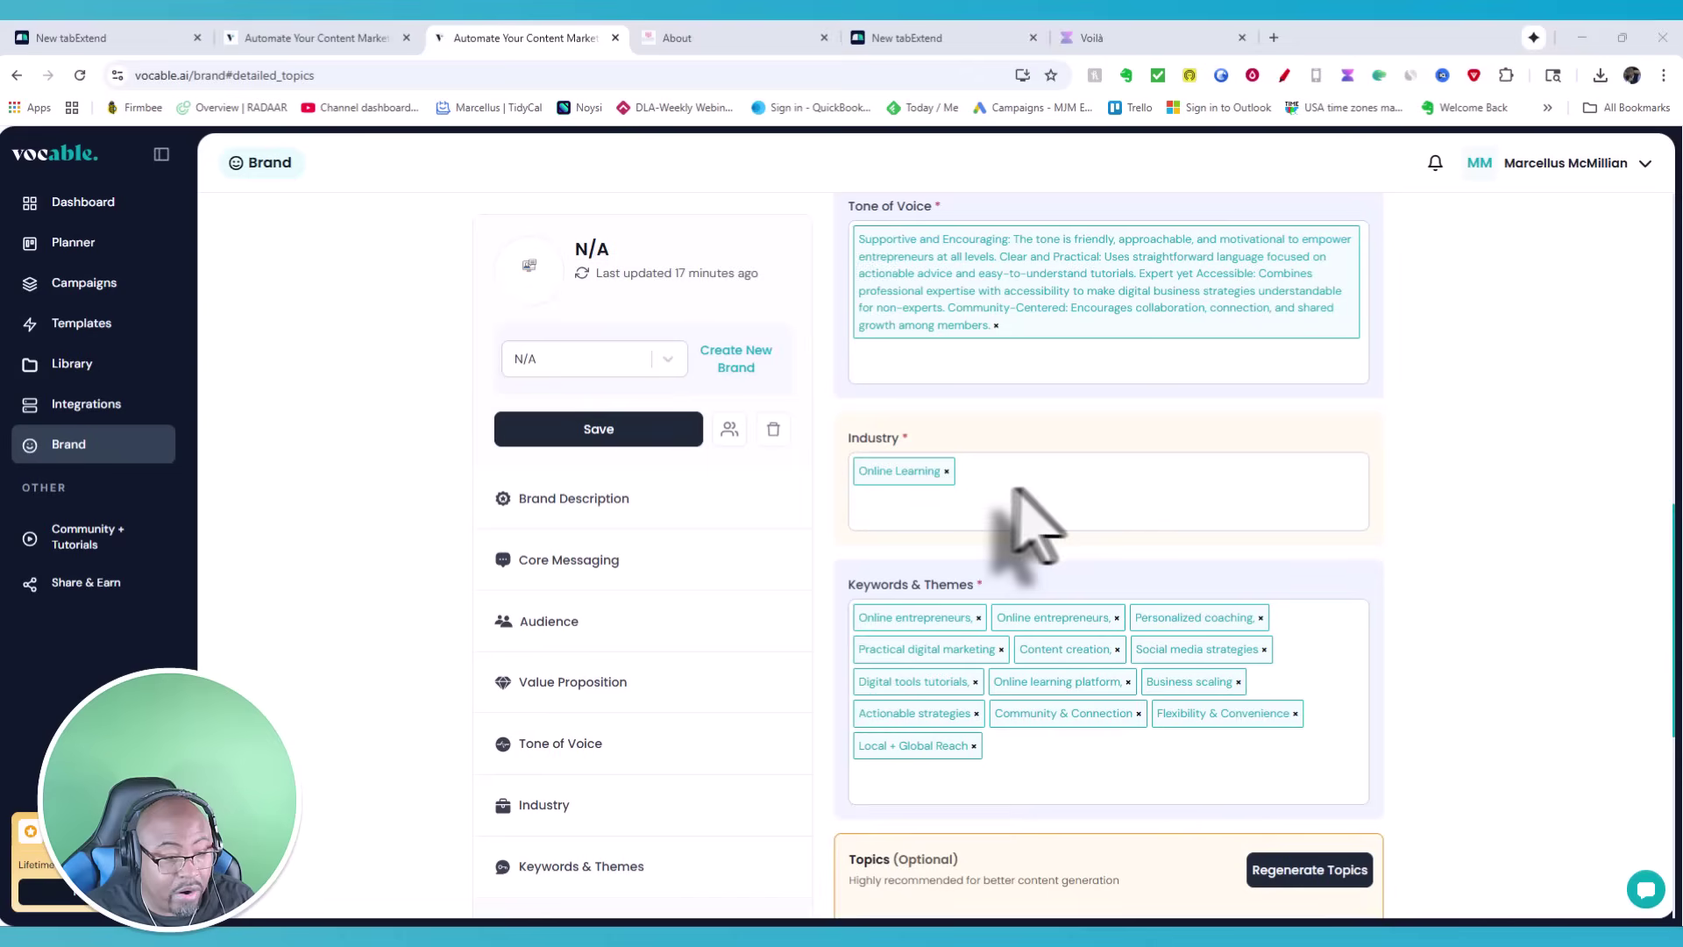
{"action": "scroll", "coordinate": [1107, 517], "scroll_direction": "down", "scroll_amount": 6}
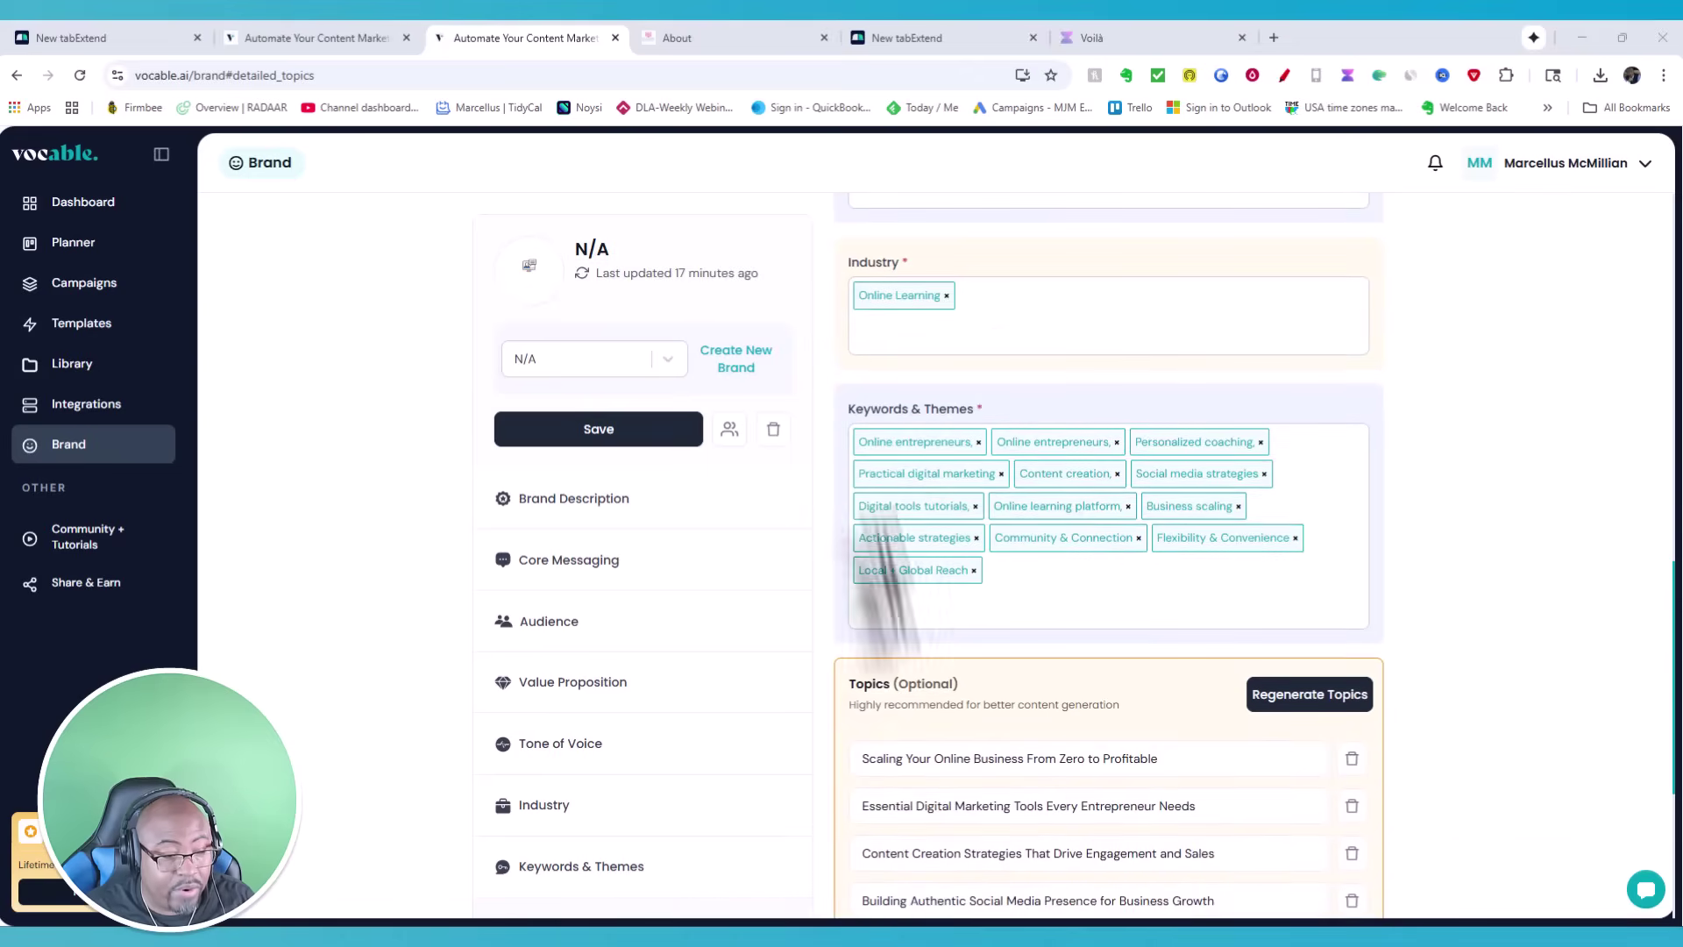
{"action": "scroll", "coordinate": [1113, 749], "scroll_direction": "up", "scroll_amount": 10}
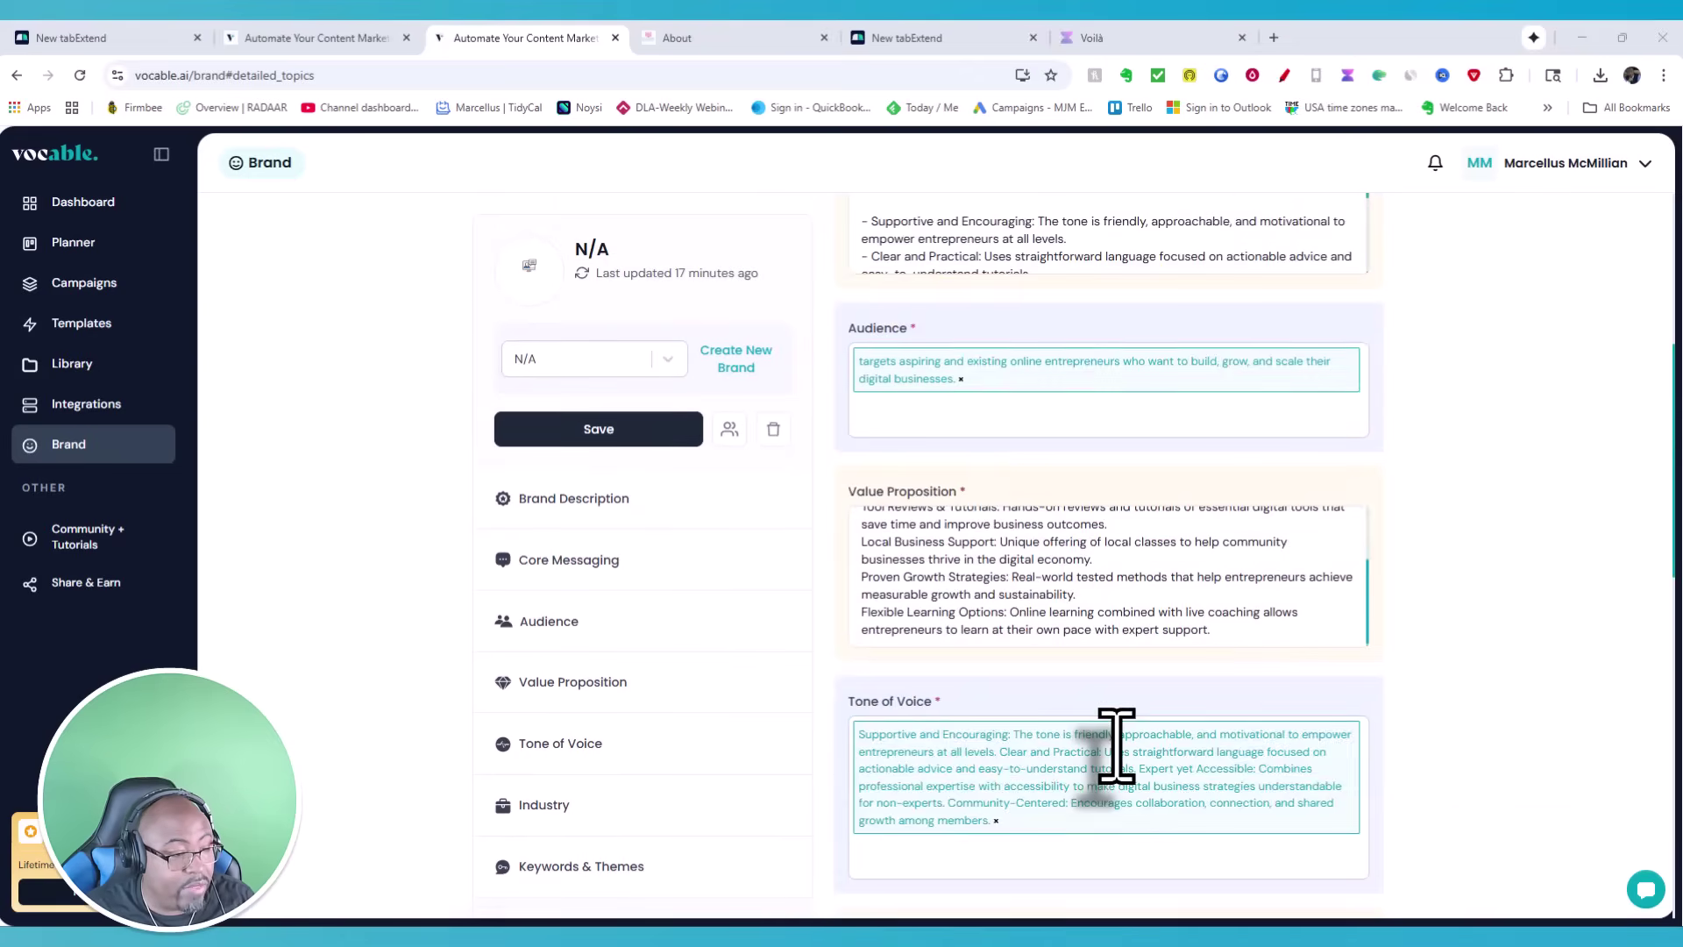
{"action": "left_click", "coordinate": [625, 447]}
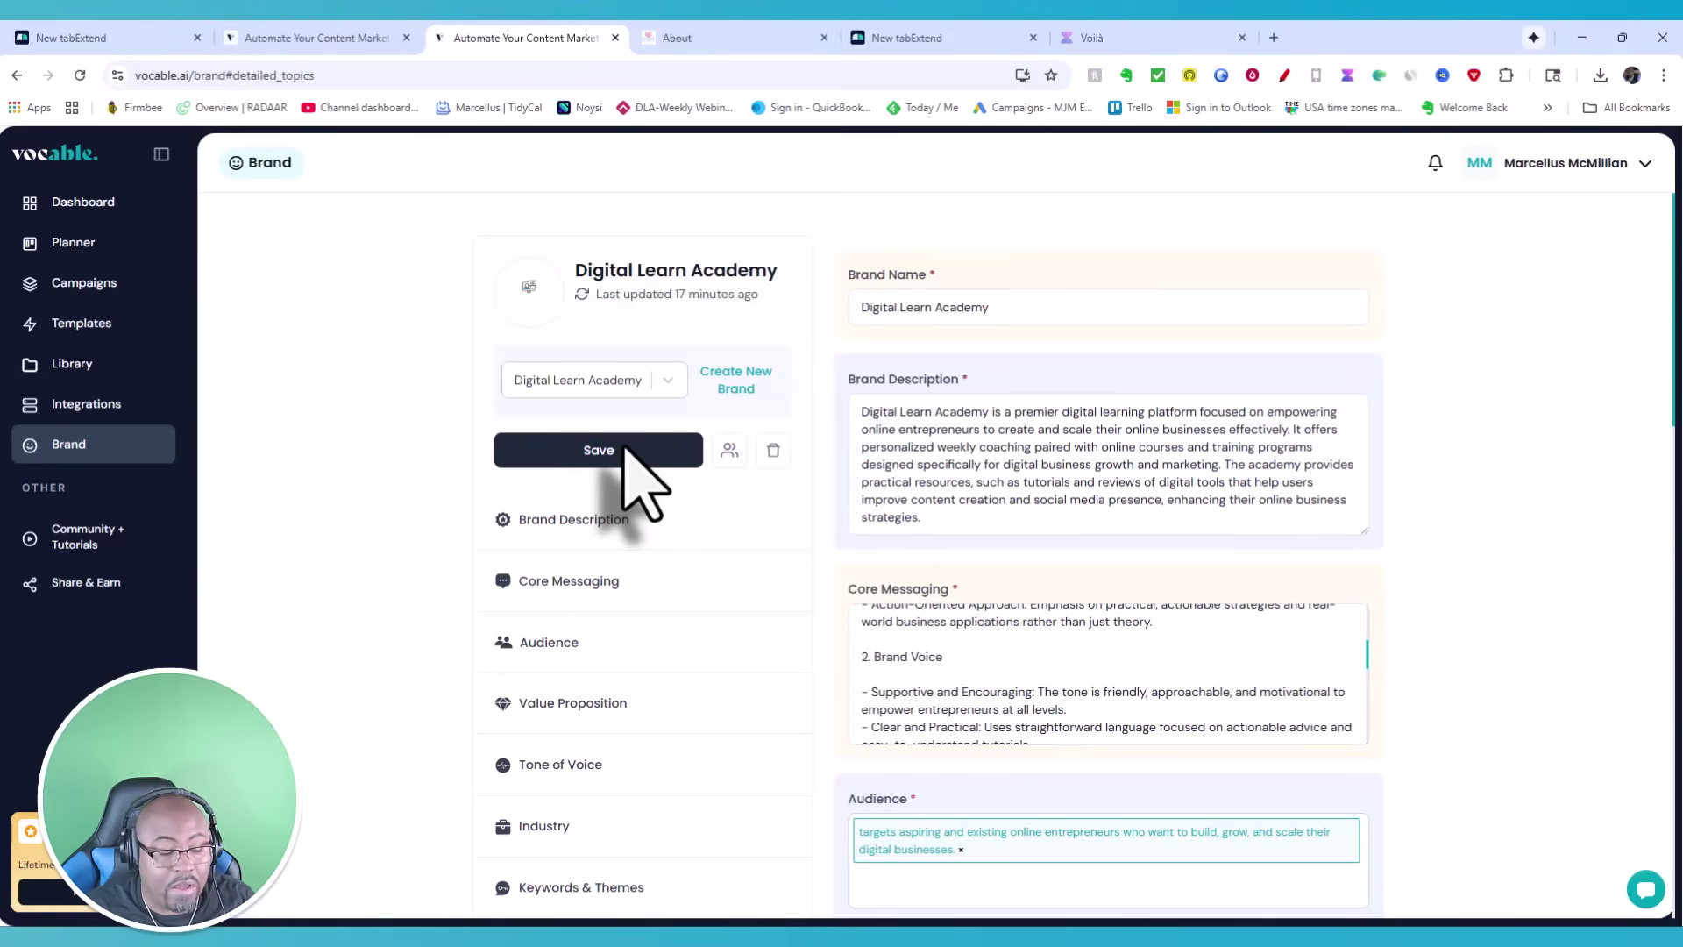
{"action": "scroll", "coordinate": [1497, 605], "scroll_direction": "down", "scroll_amount": 15}
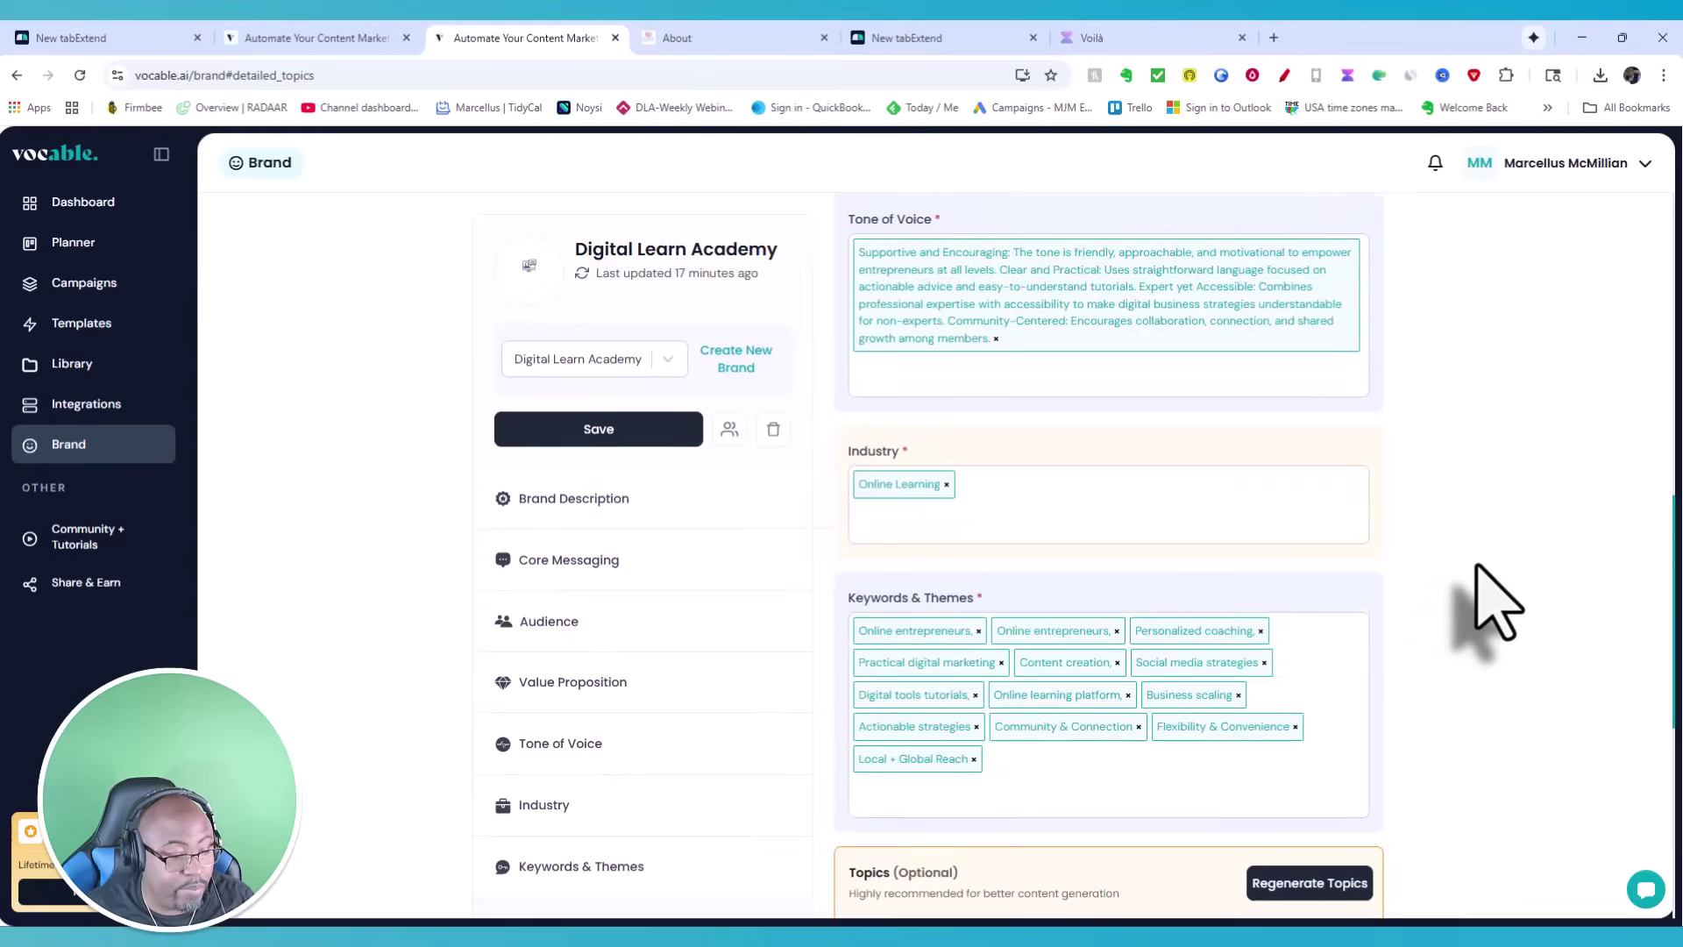
{"action": "scroll", "coordinate": [1490, 603], "scroll_direction": "up", "scroll_amount": 15}
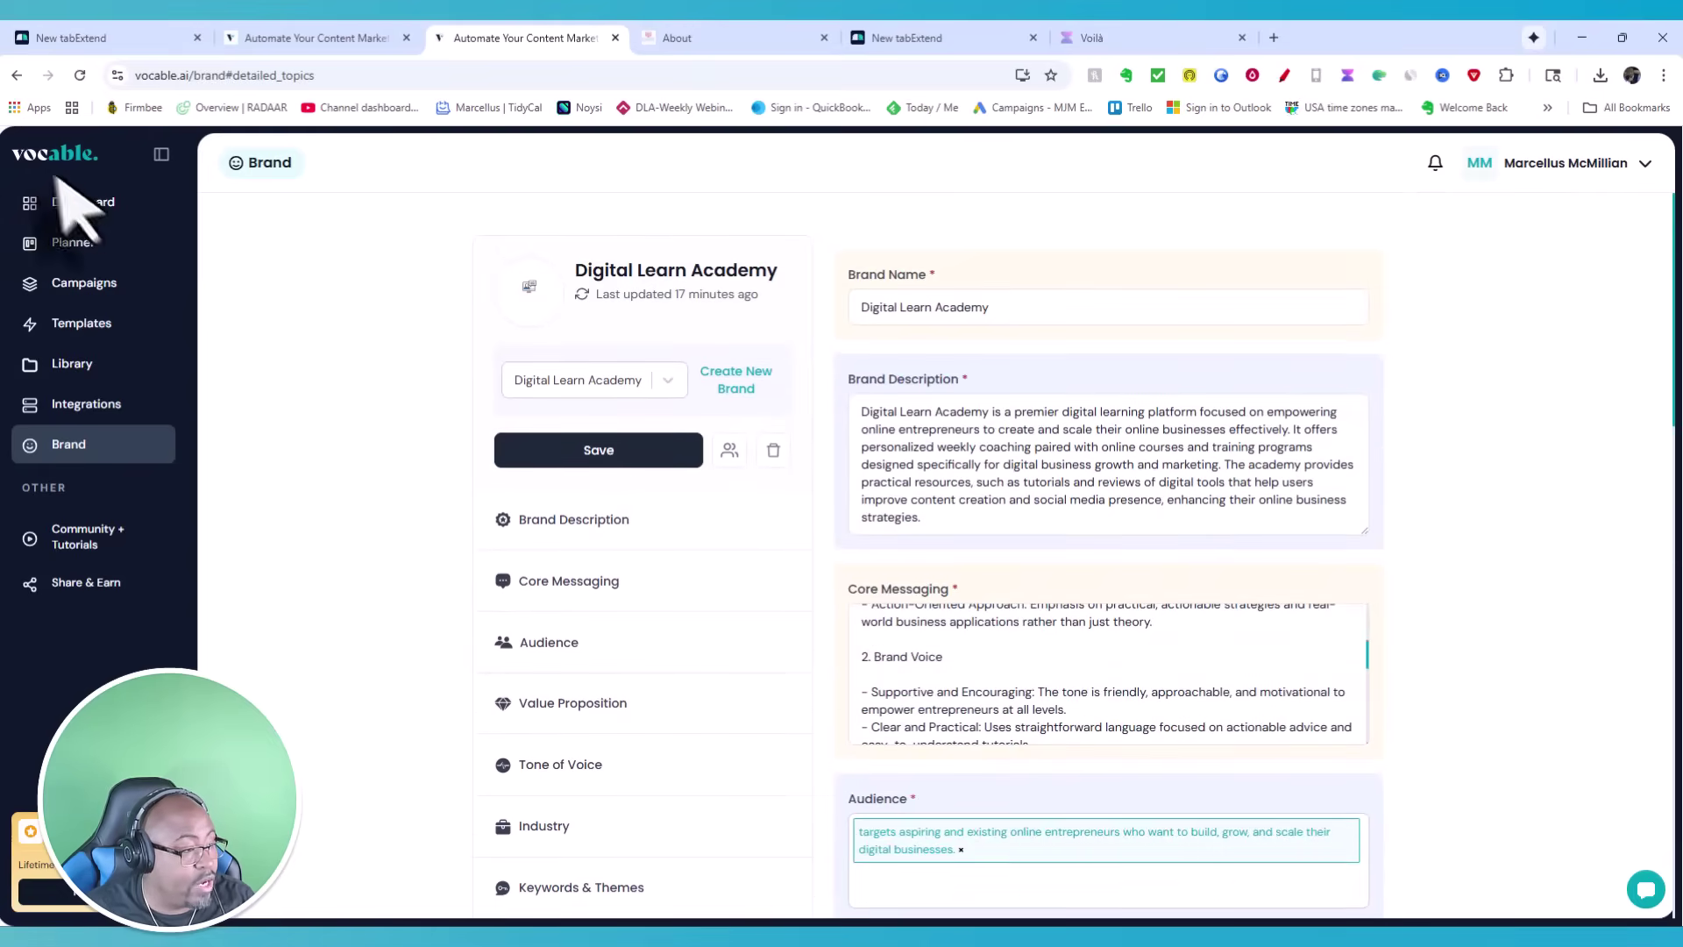
{"action": "left_click", "coordinate": [73, 209]}
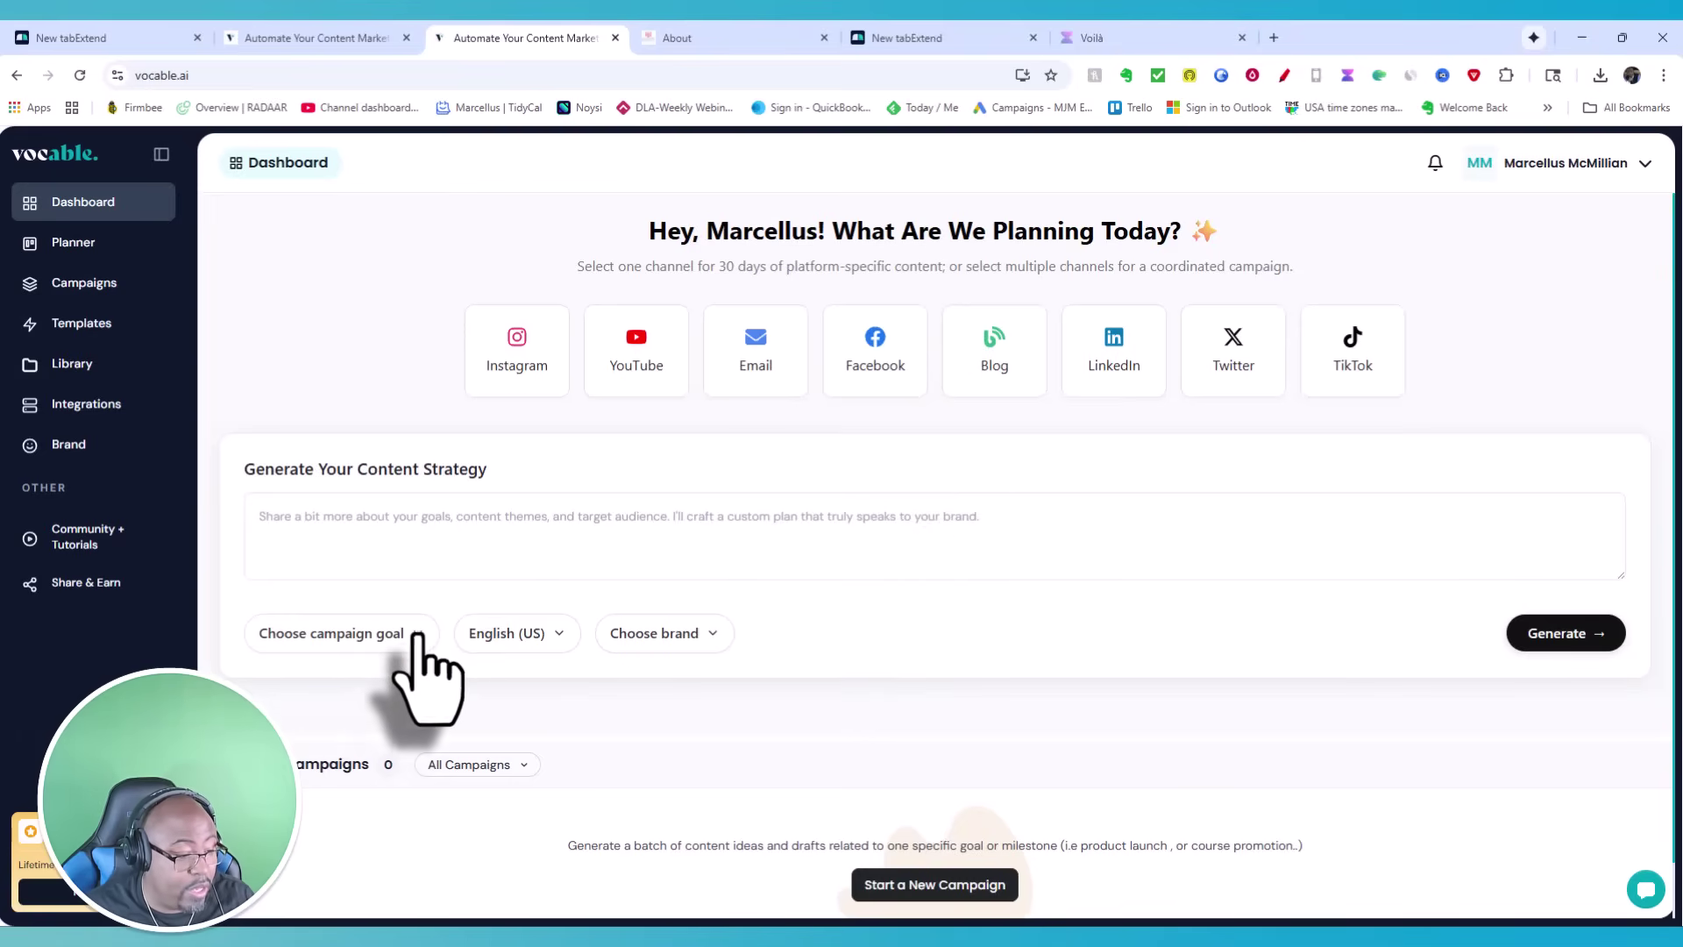
{"action": "left_click", "coordinate": [417, 635]}
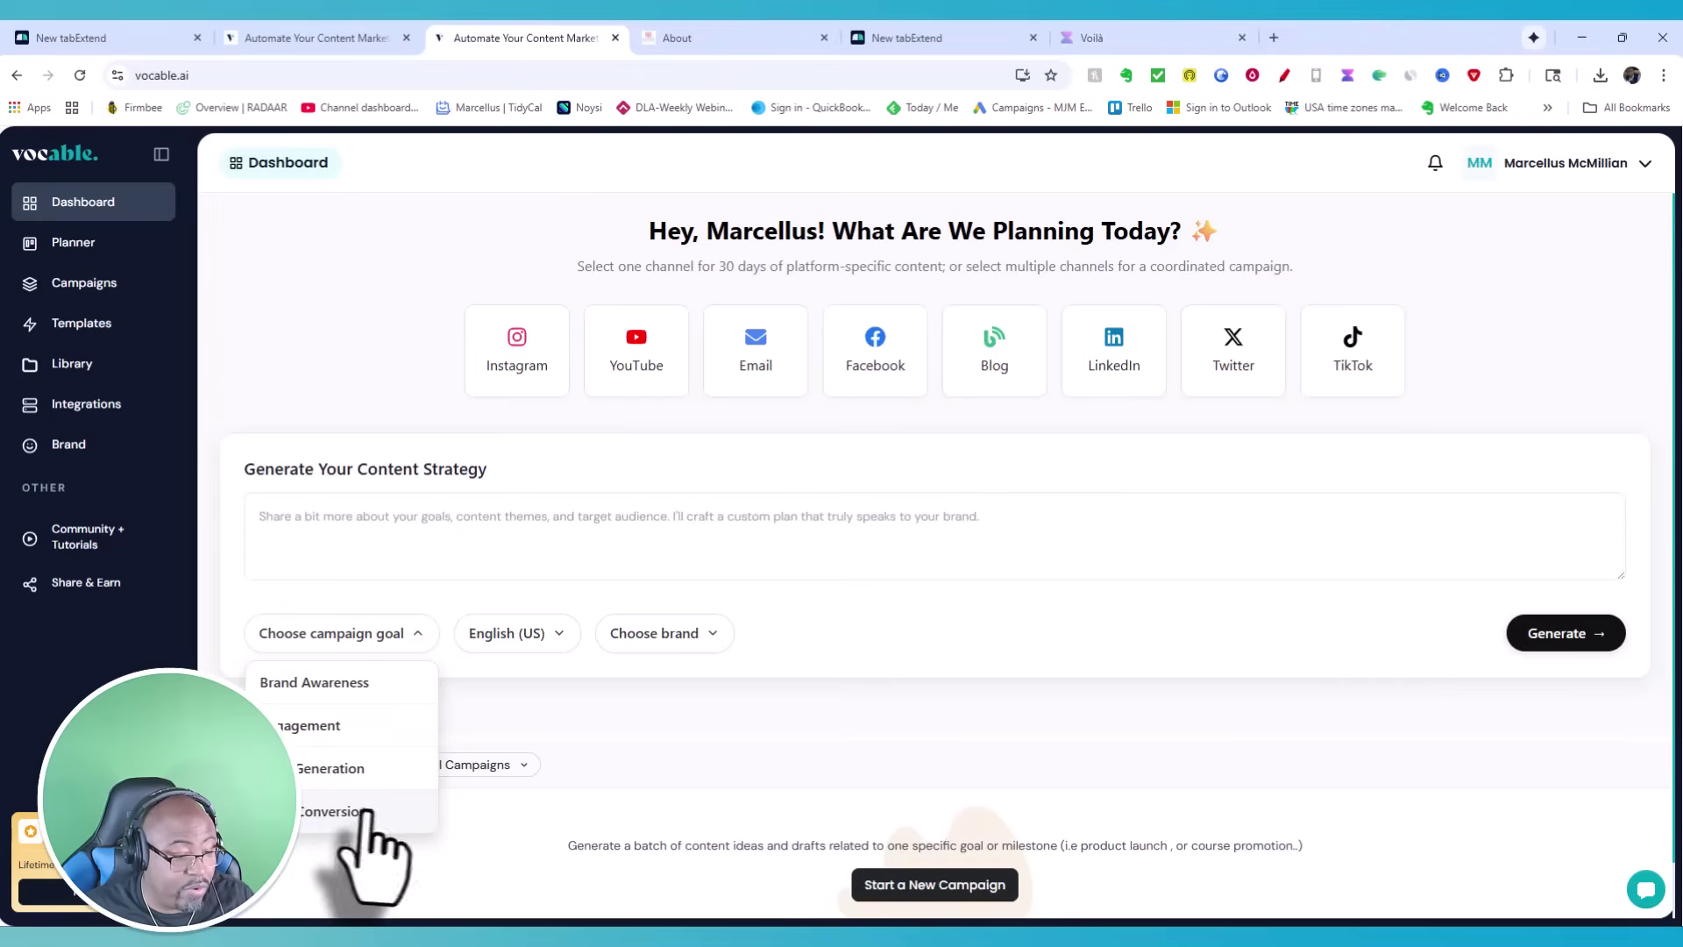
{"action": "left_click", "coordinate": [892, 611]}
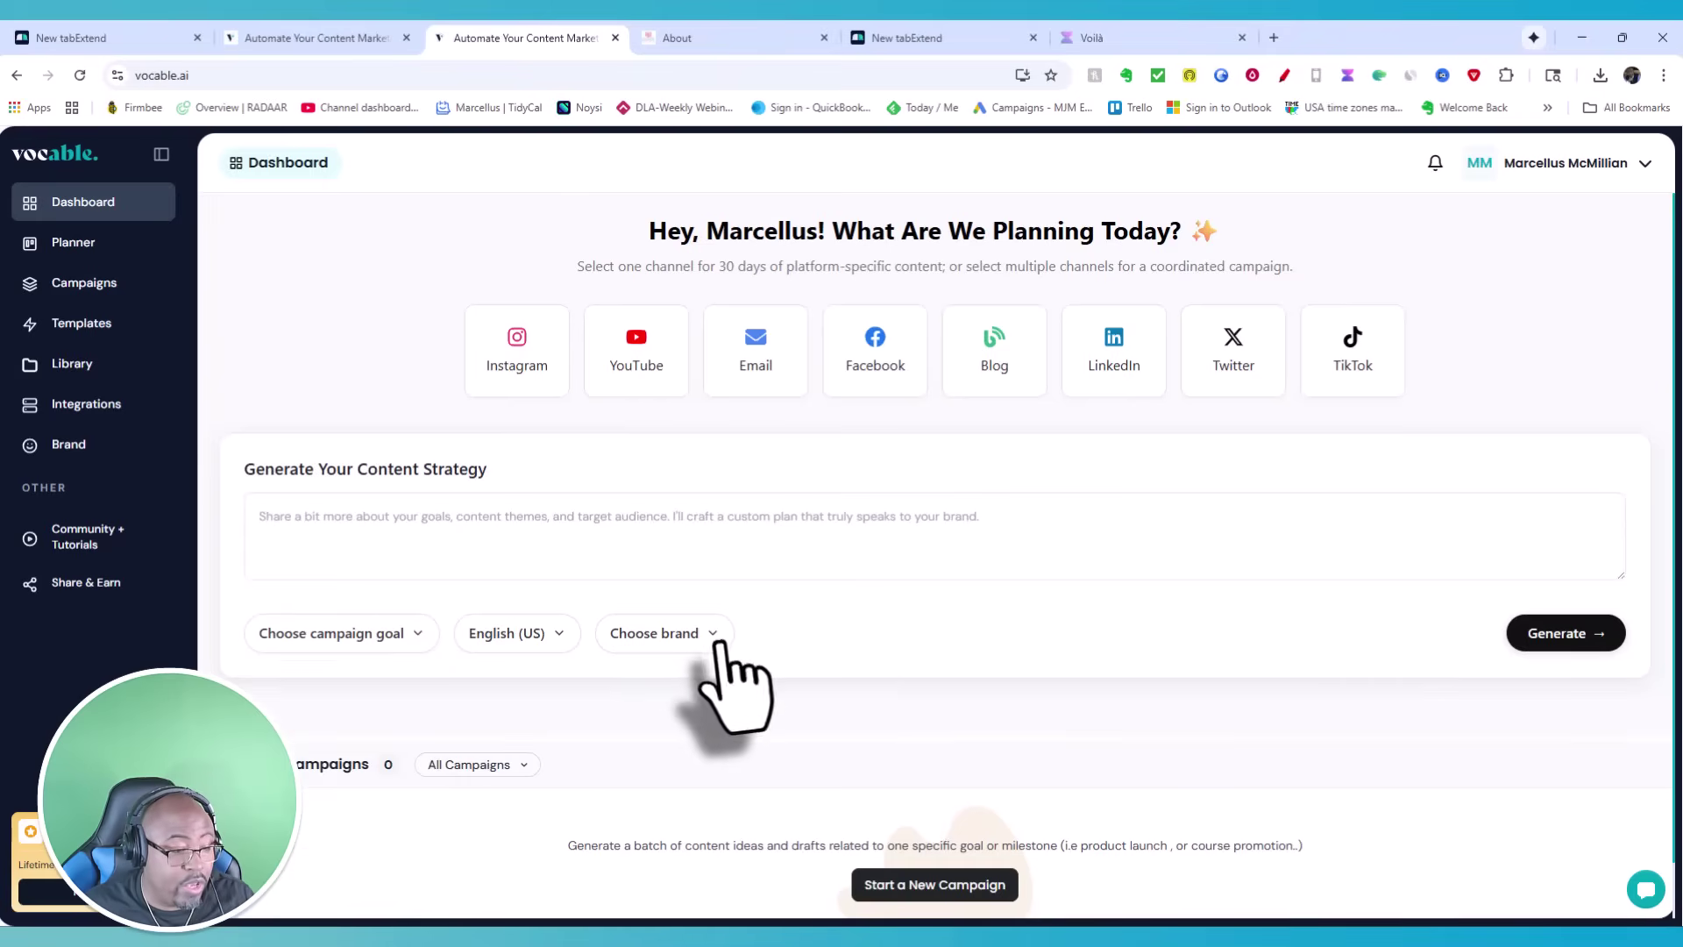
{"action": "left_click", "coordinate": [702, 633]}
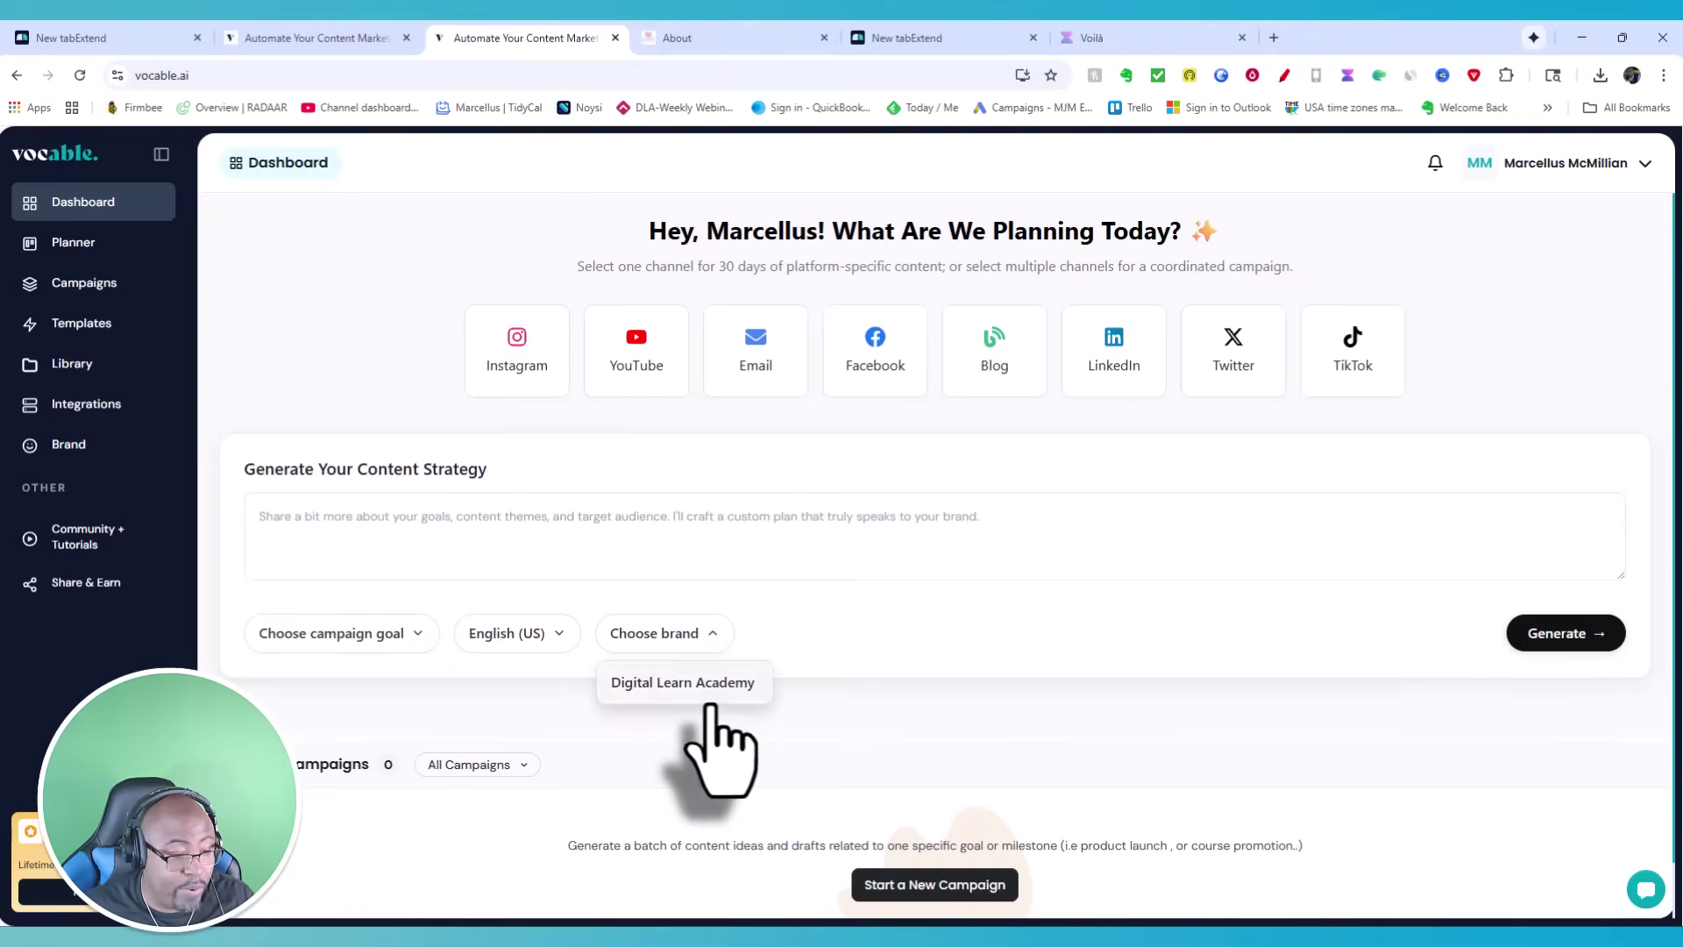
{"action": "left_click", "coordinate": [839, 617]}
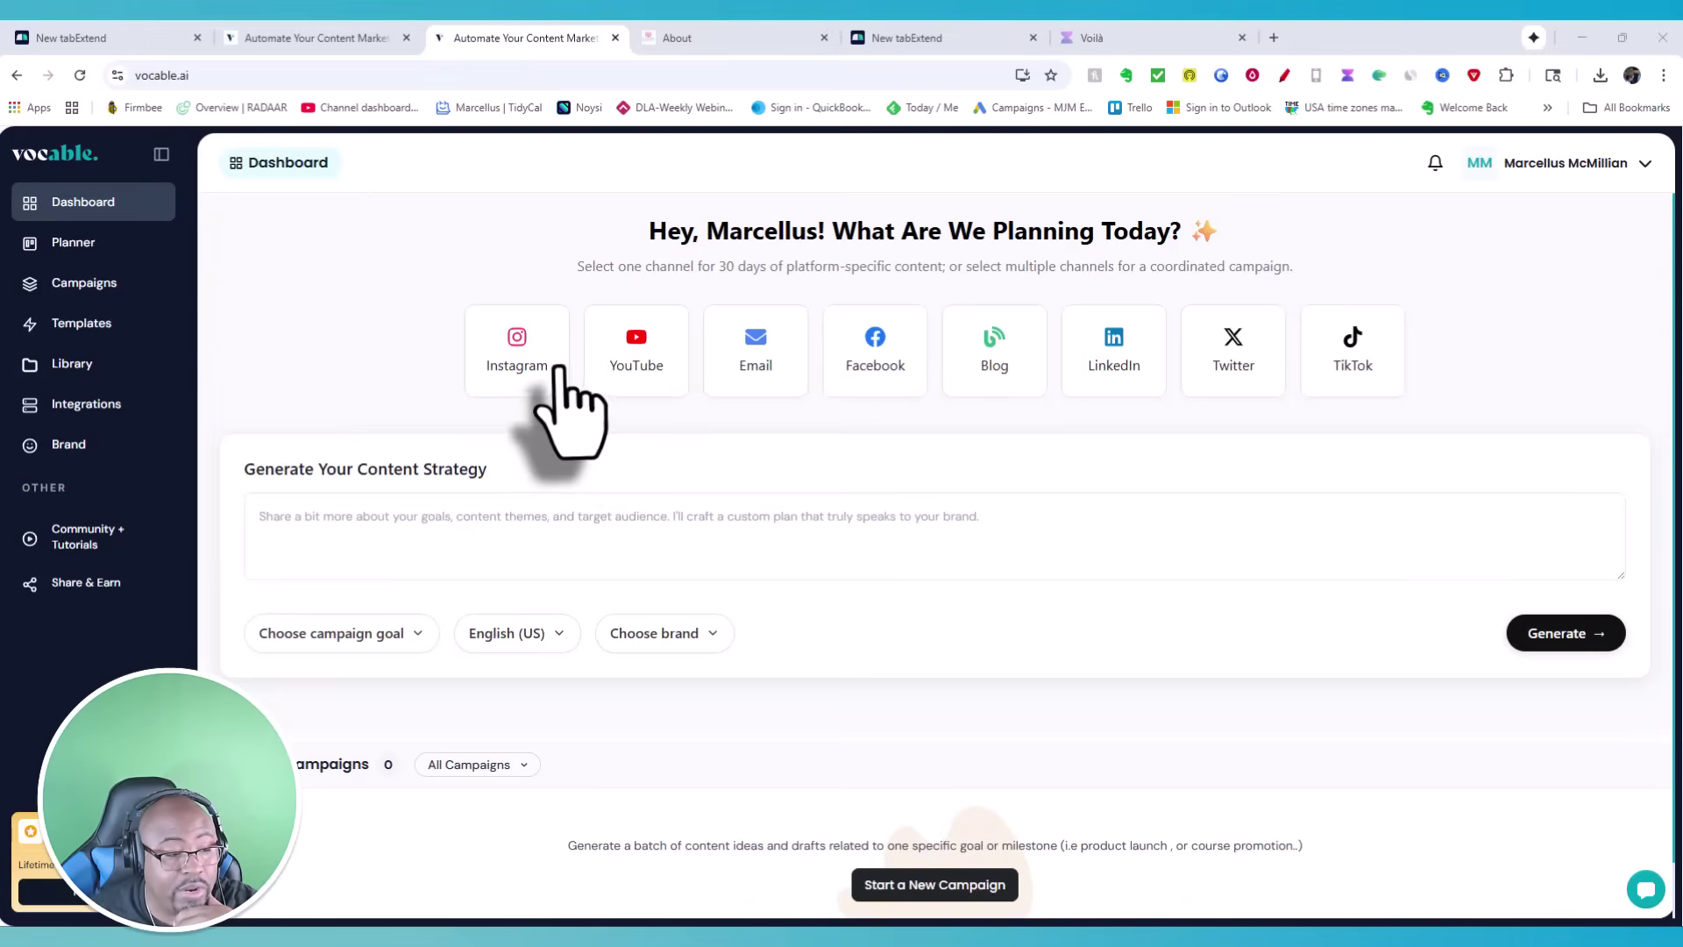
{"action": "left_click", "coordinate": [545, 376]}
{"action": "left_click", "coordinate": [630, 368]}
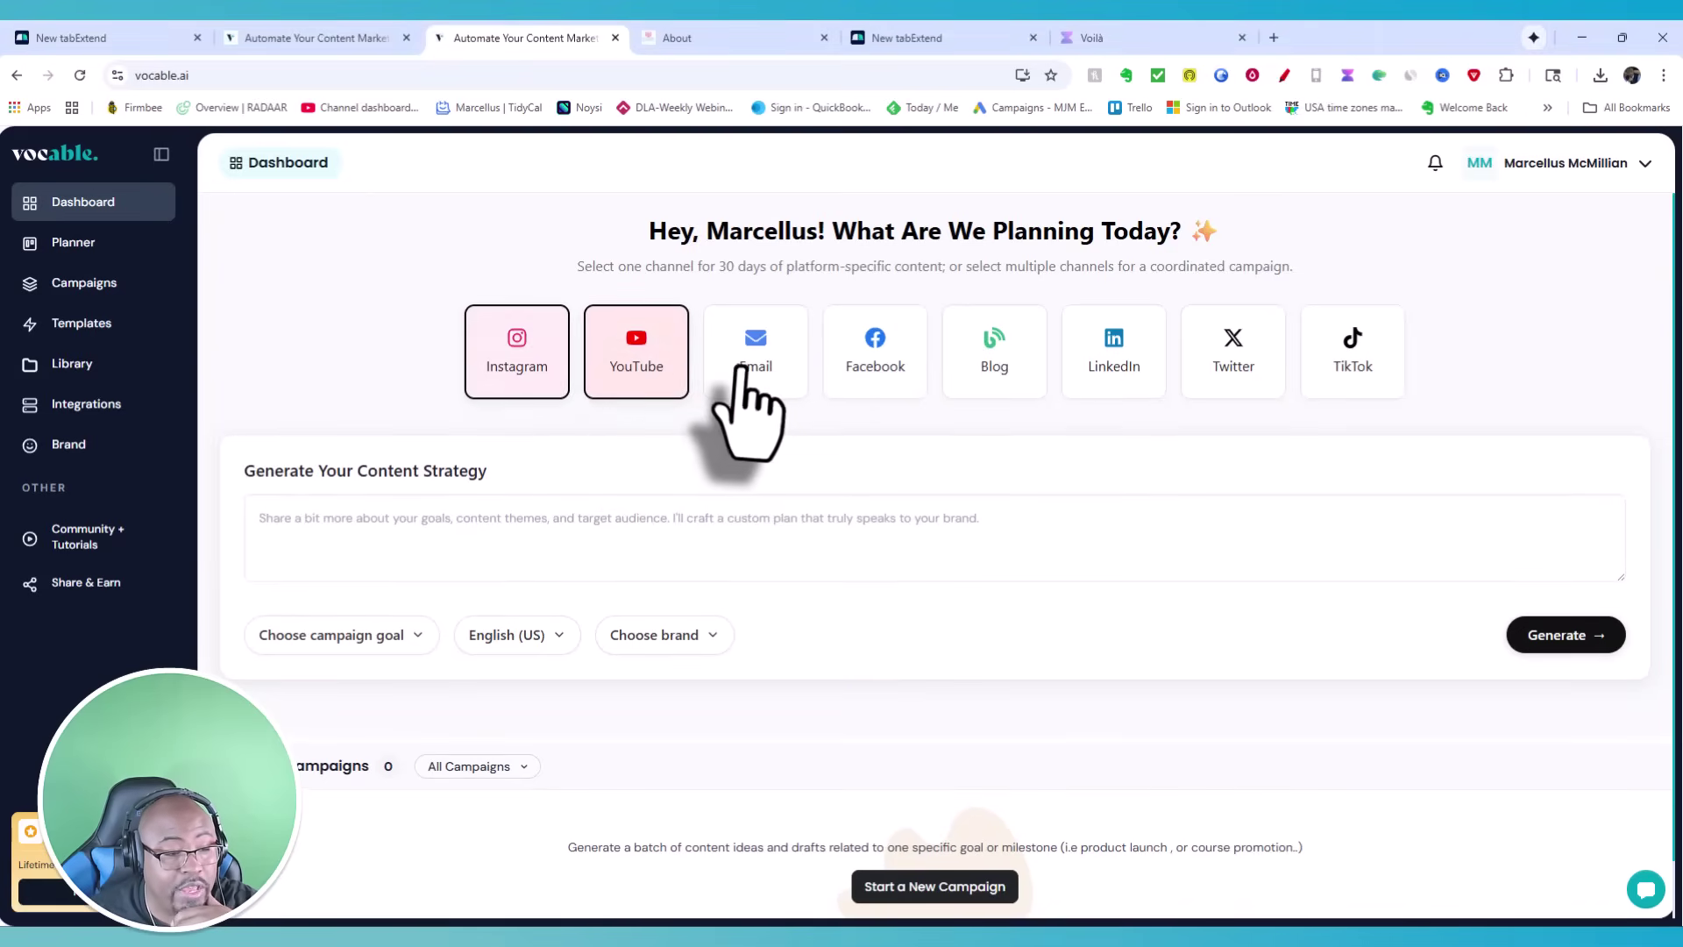
{"action": "left_click", "coordinate": [874, 368]}
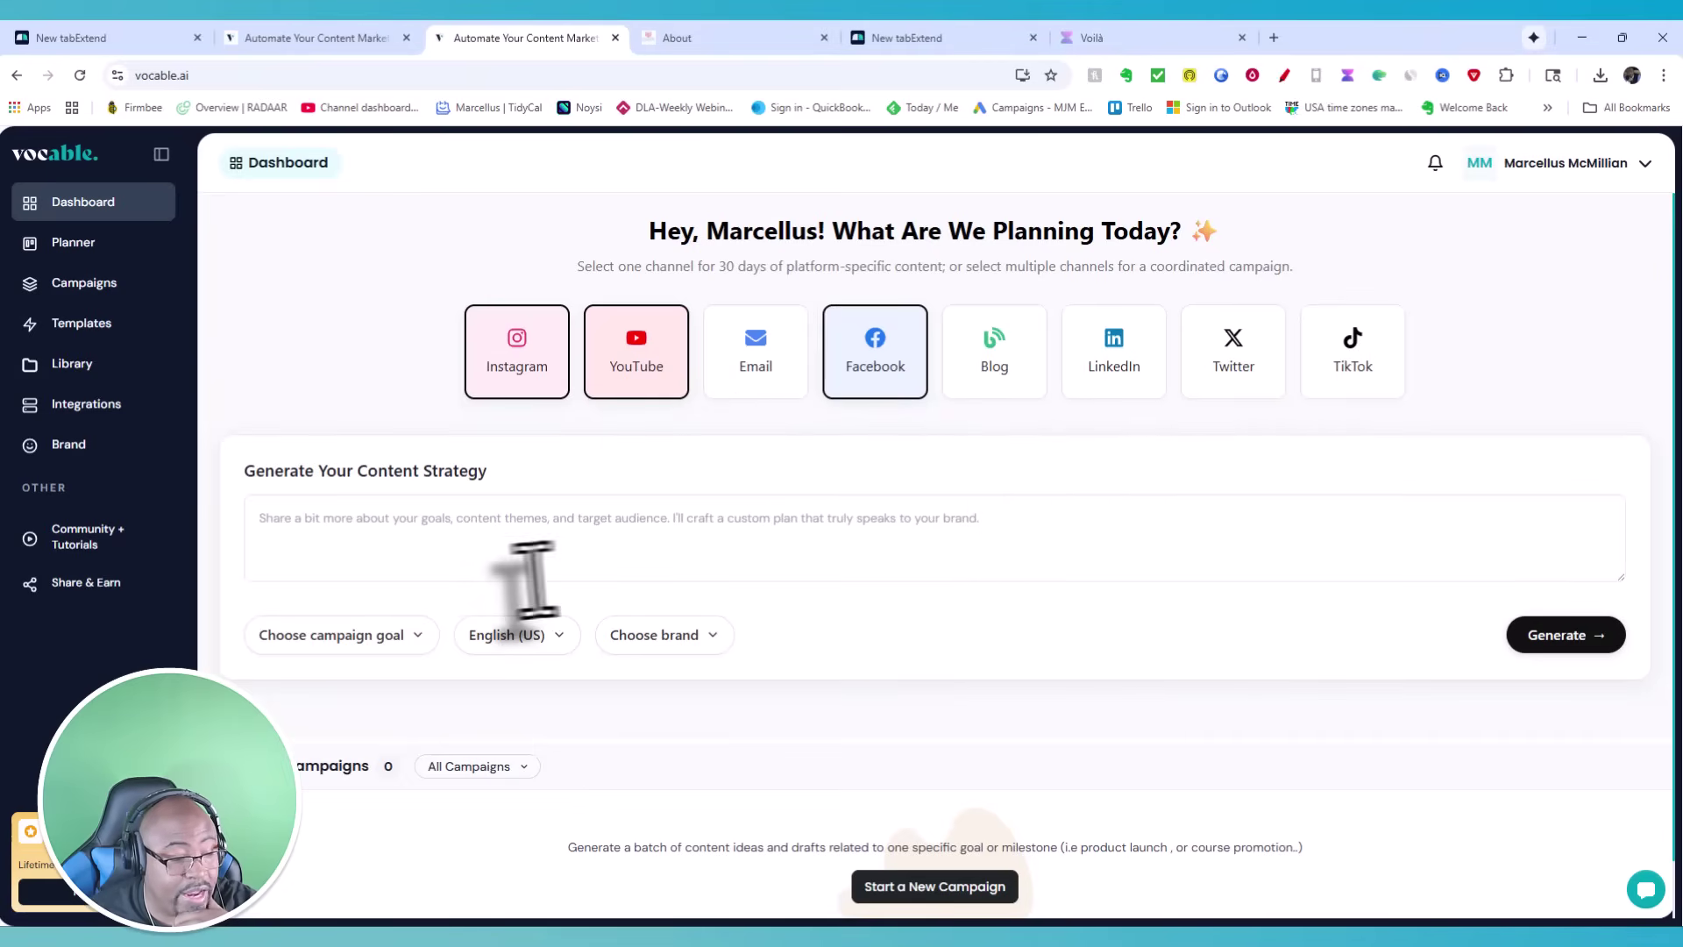
{"action": "left_click", "coordinate": [527, 381]}
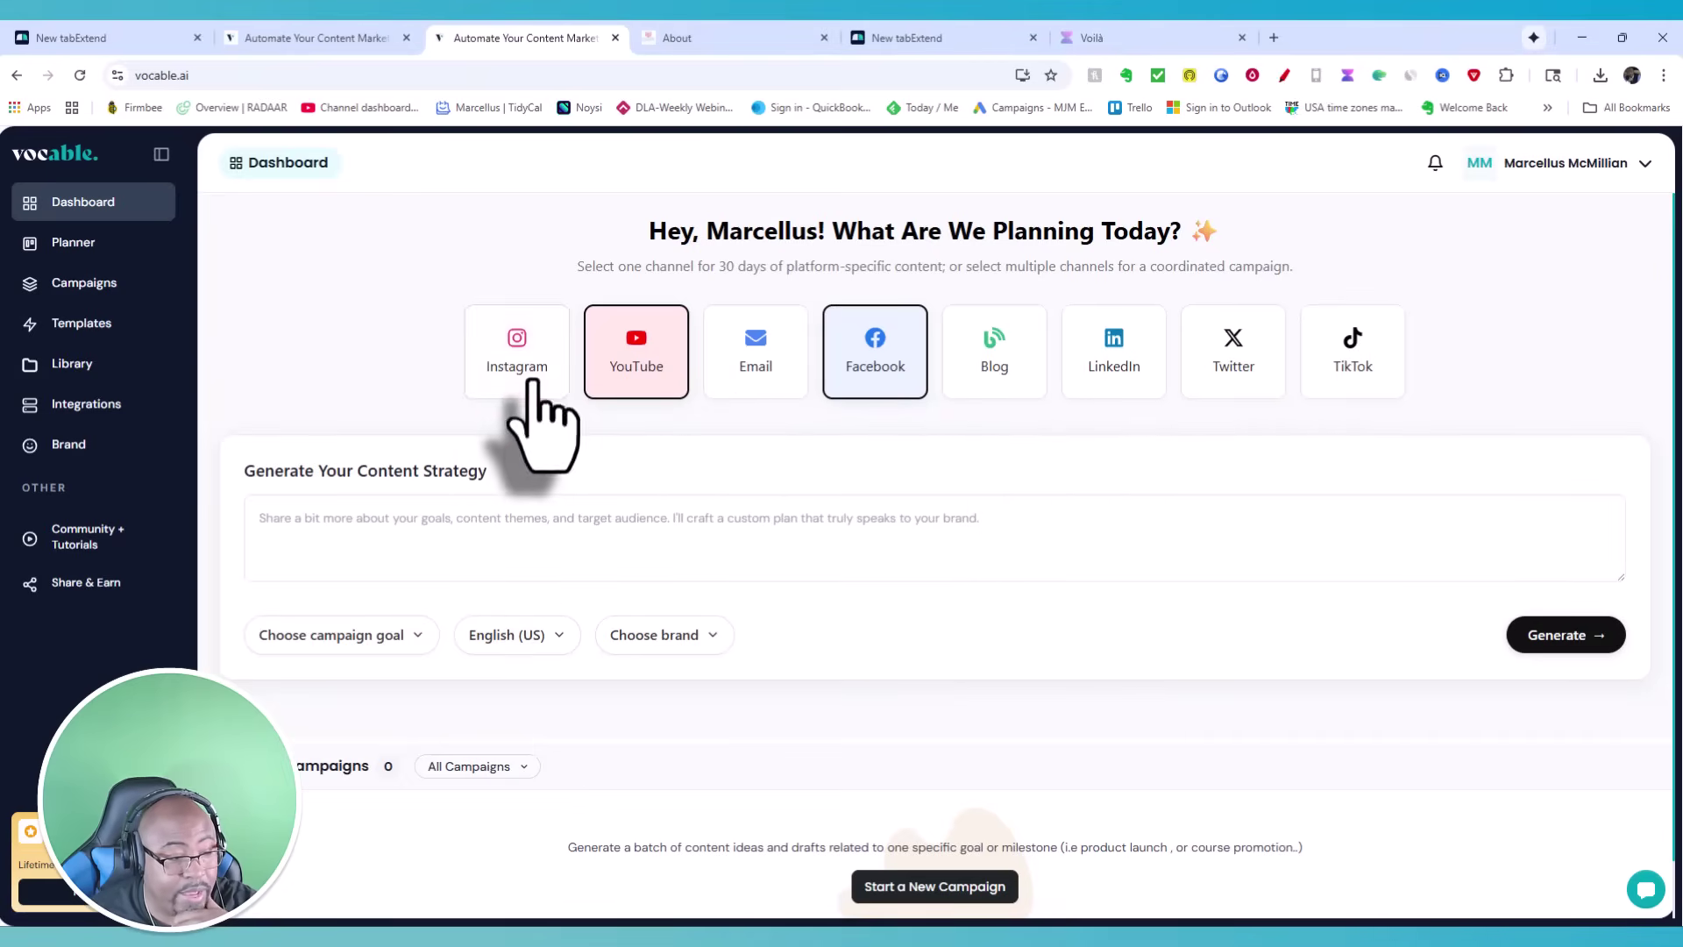
{"action": "left_click", "coordinate": [657, 375]}
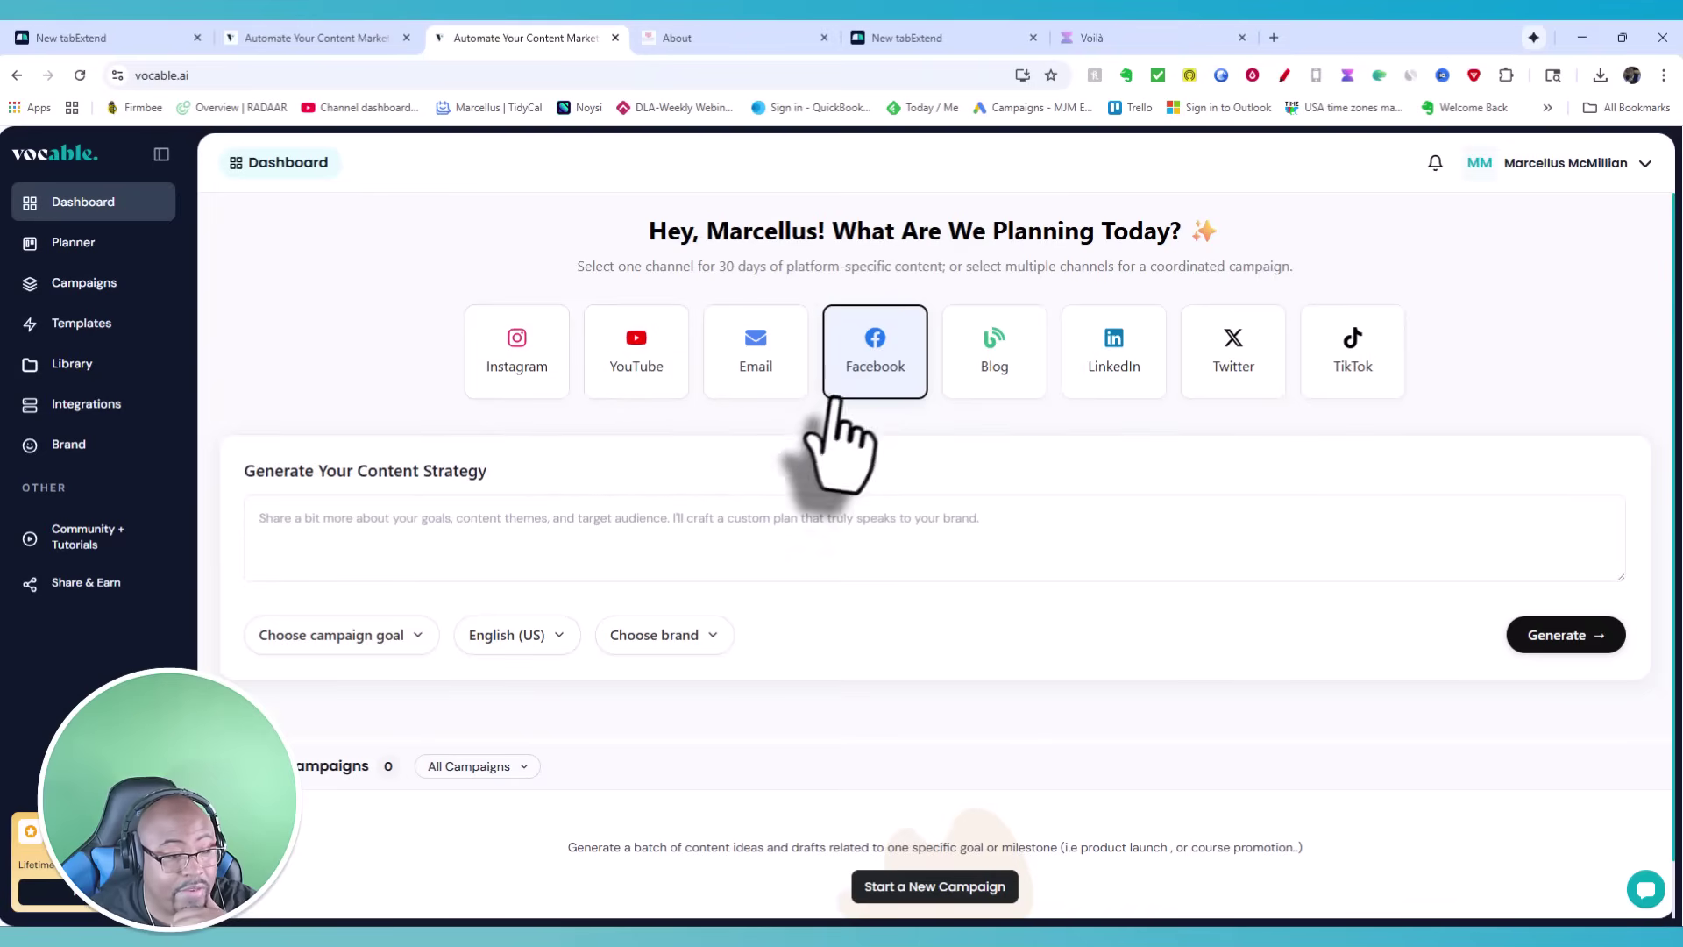
{"action": "left_click", "coordinate": [859, 379]}
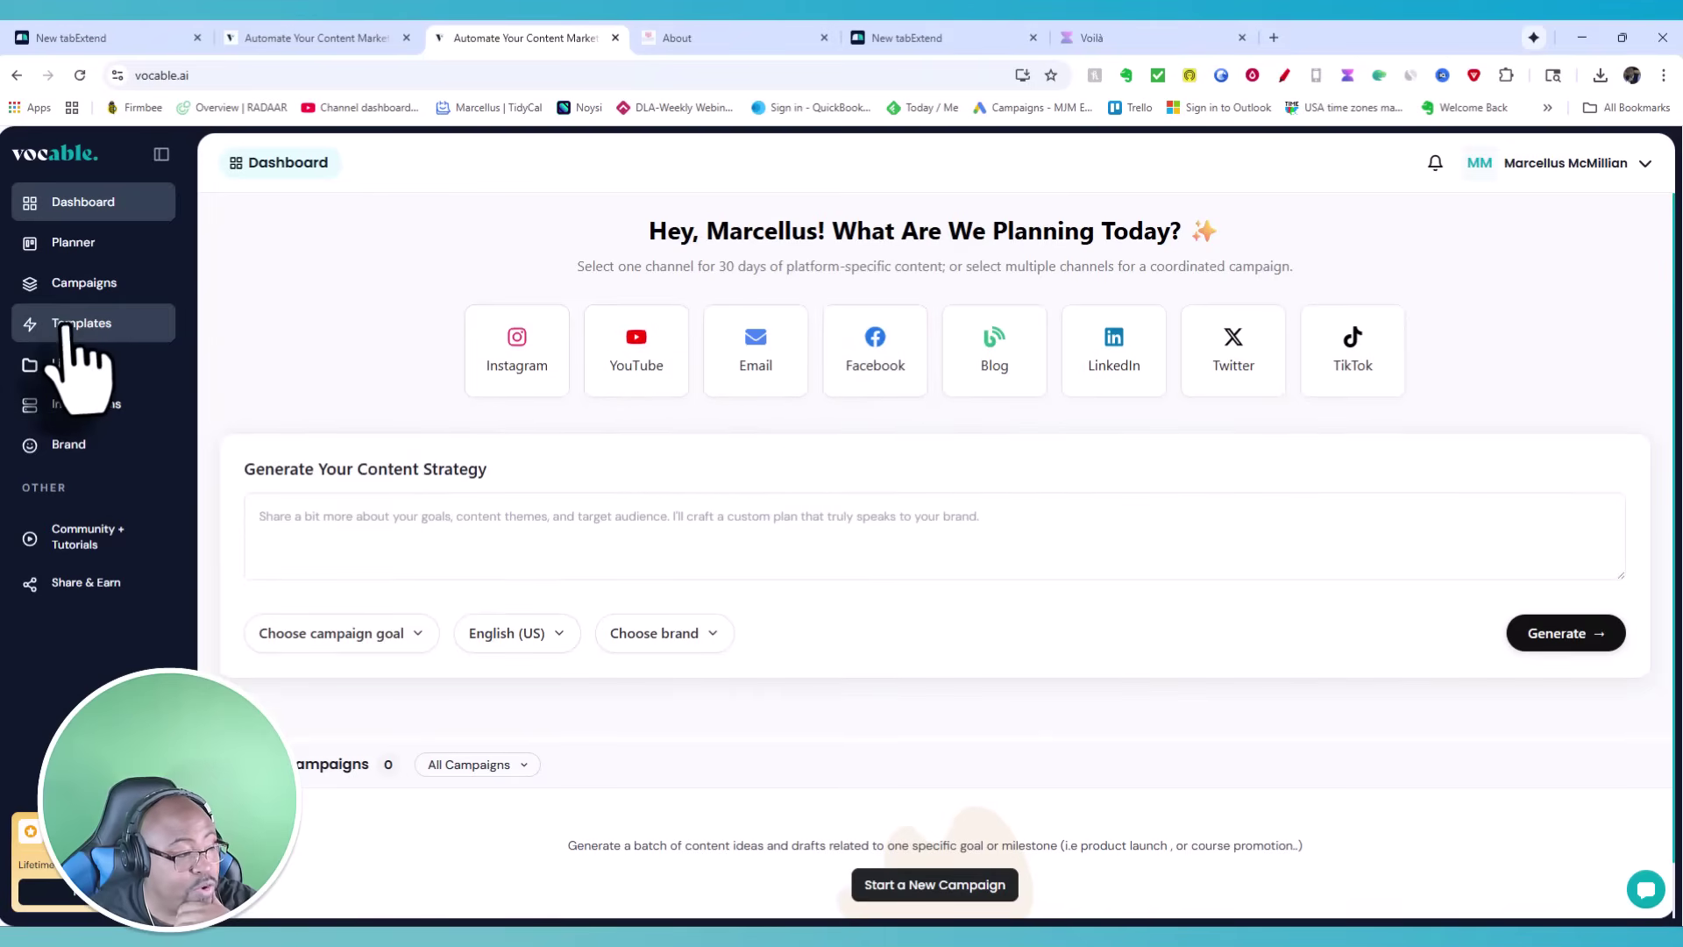
- Open the Templates library and narrow it from Descriptions down to the Press Release templates
{"action": "left_click", "coordinate": [82, 324]}
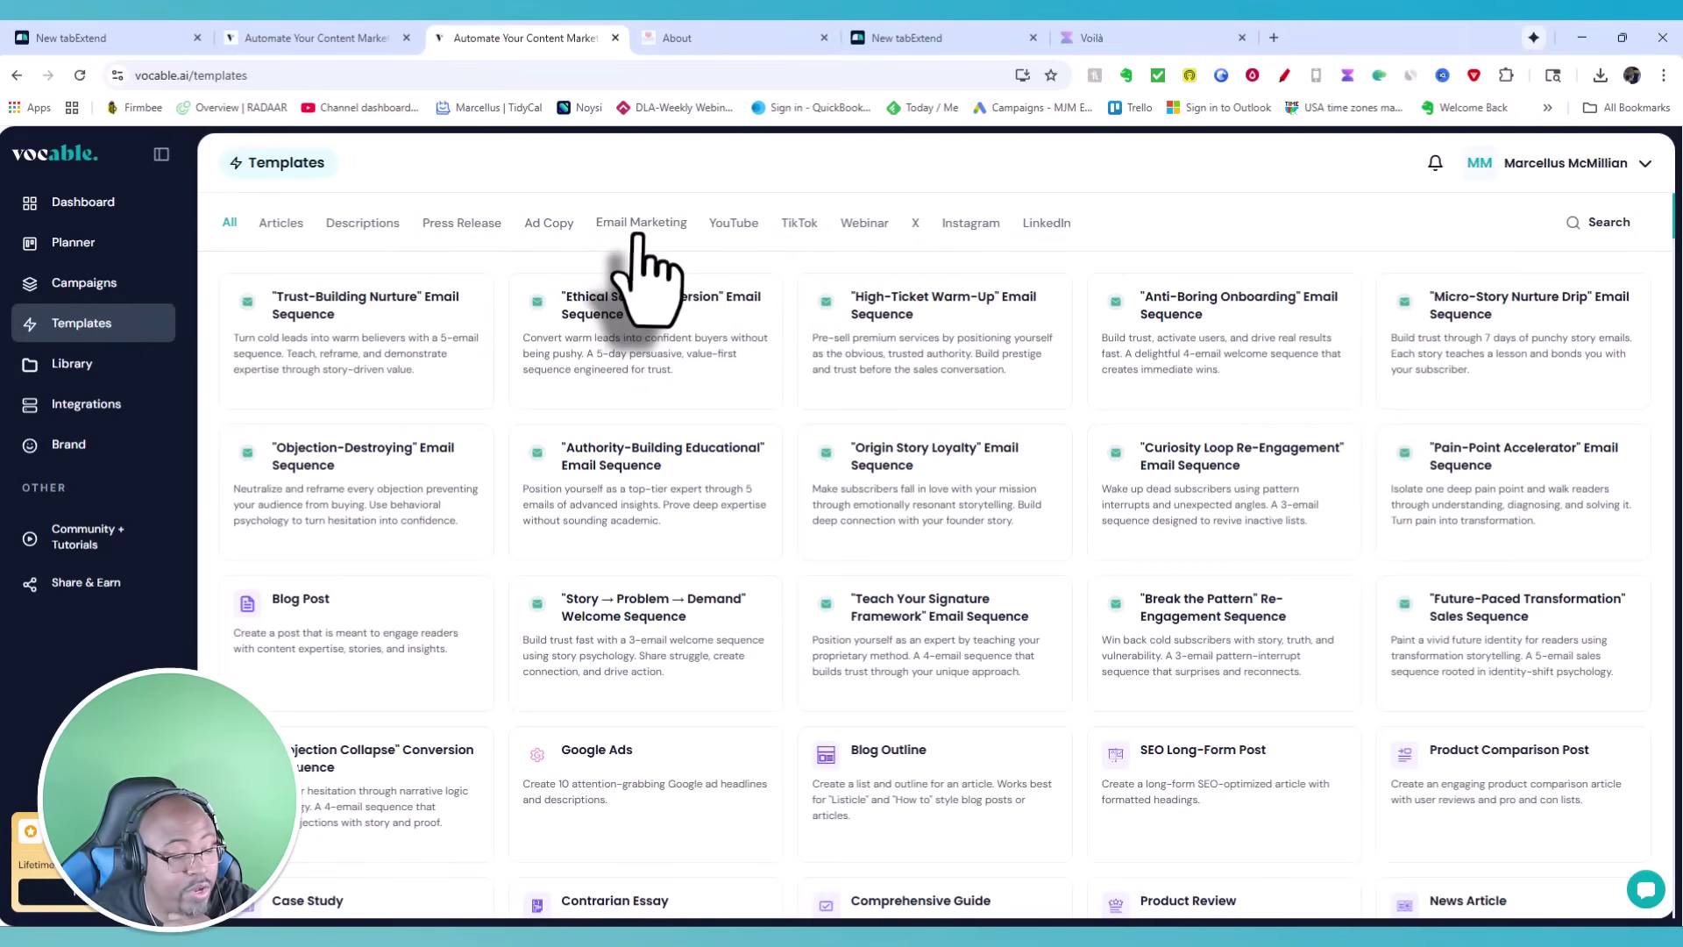
{"action": "scroll", "coordinate": [676, 367], "scroll_direction": "down", "scroll_amount": 10}
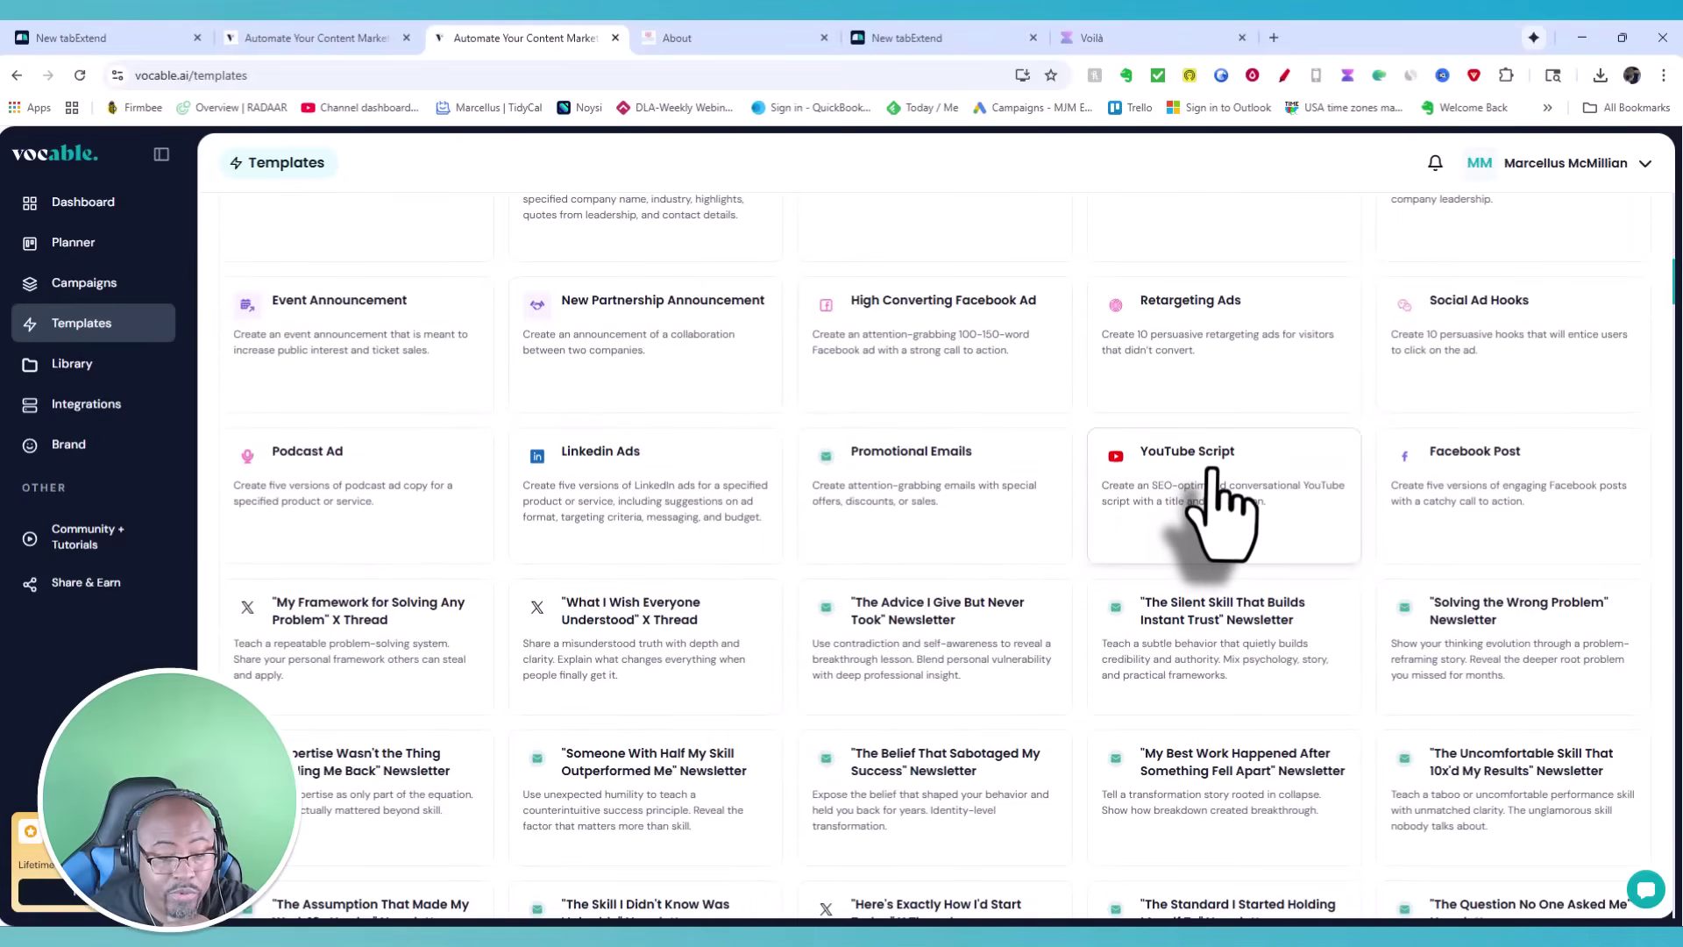
{"action": "scroll", "coordinate": [1215, 478], "scroll_direction": "up", "scroll_amount": 15}
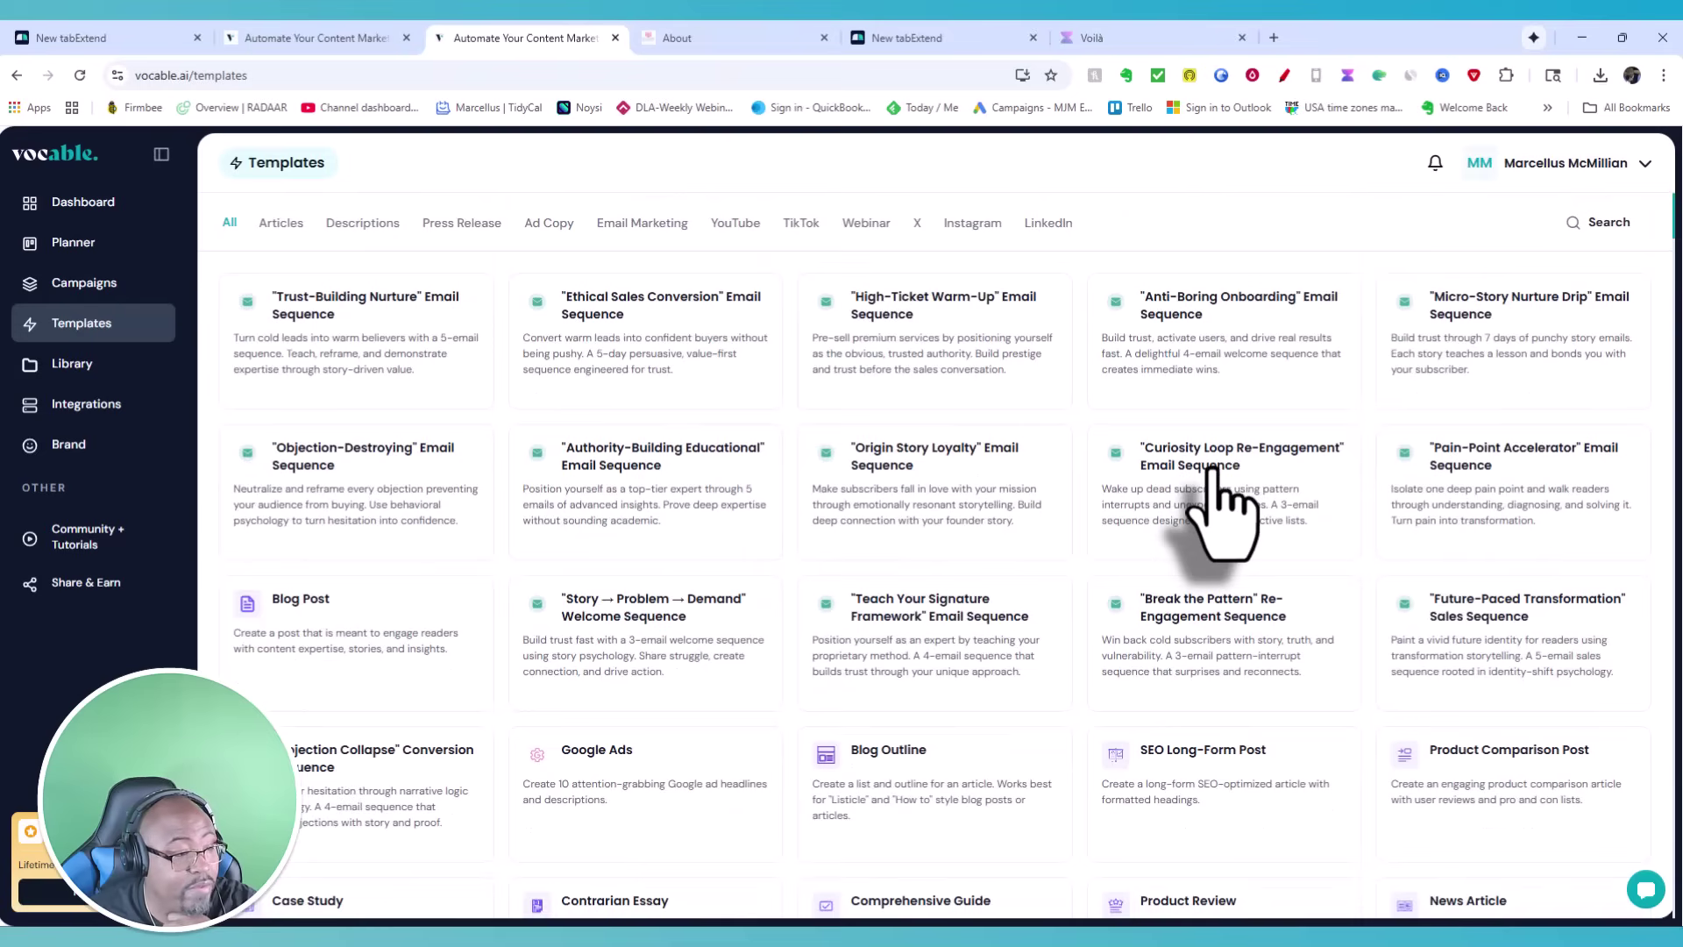
{"action": "left_click", "coordinate": [377, 226]}
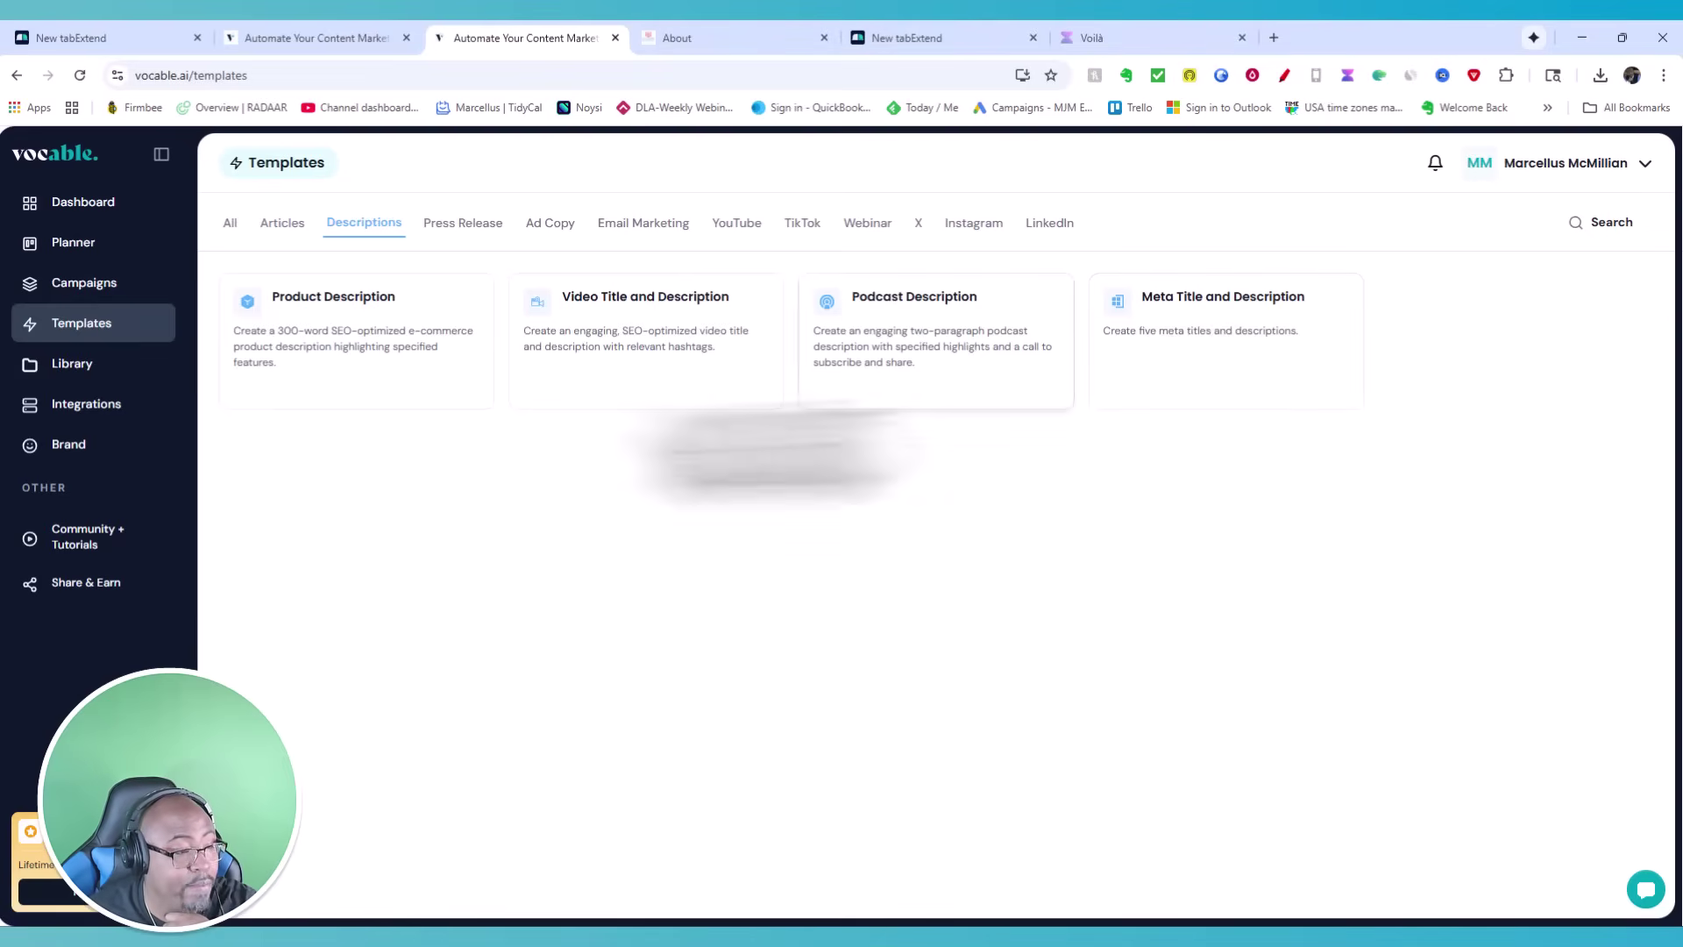
{"action": "left_click", "coordinate": [472, 226]}
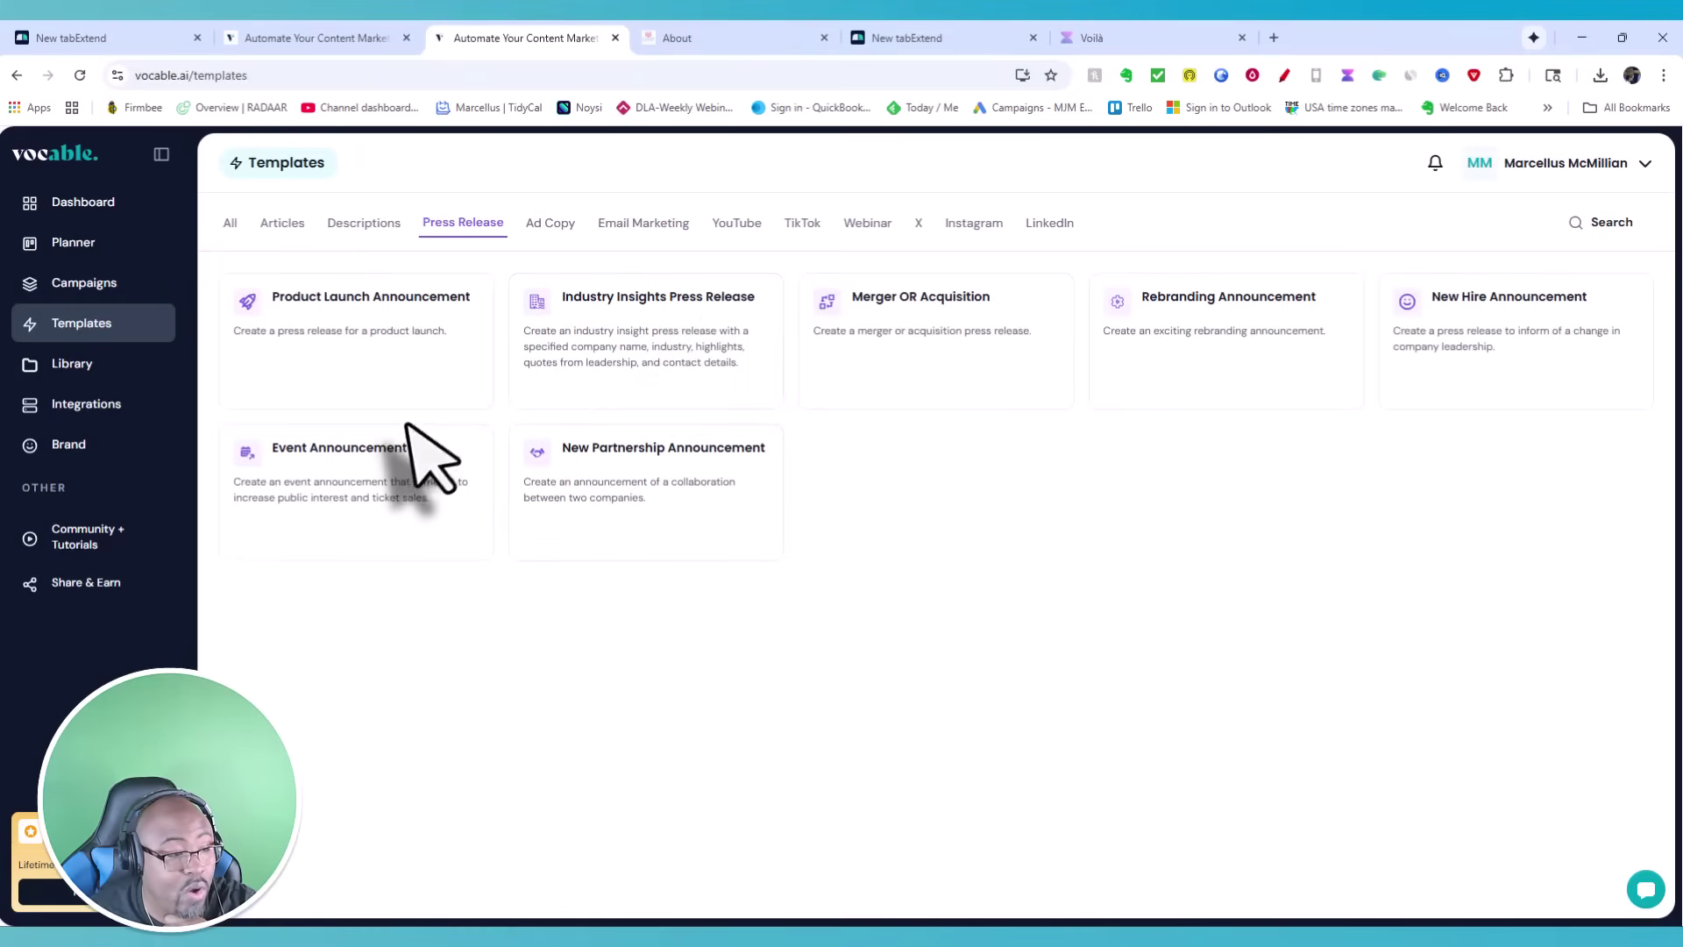
- Filter the template library to YouTube script templates and scroll through them
{"action": "left_click", "coordinate": [736, 224]}
{"action": "scroll", "coordinate": [807, 444], "scroll_direction": "down", "scroll_amount": 9}
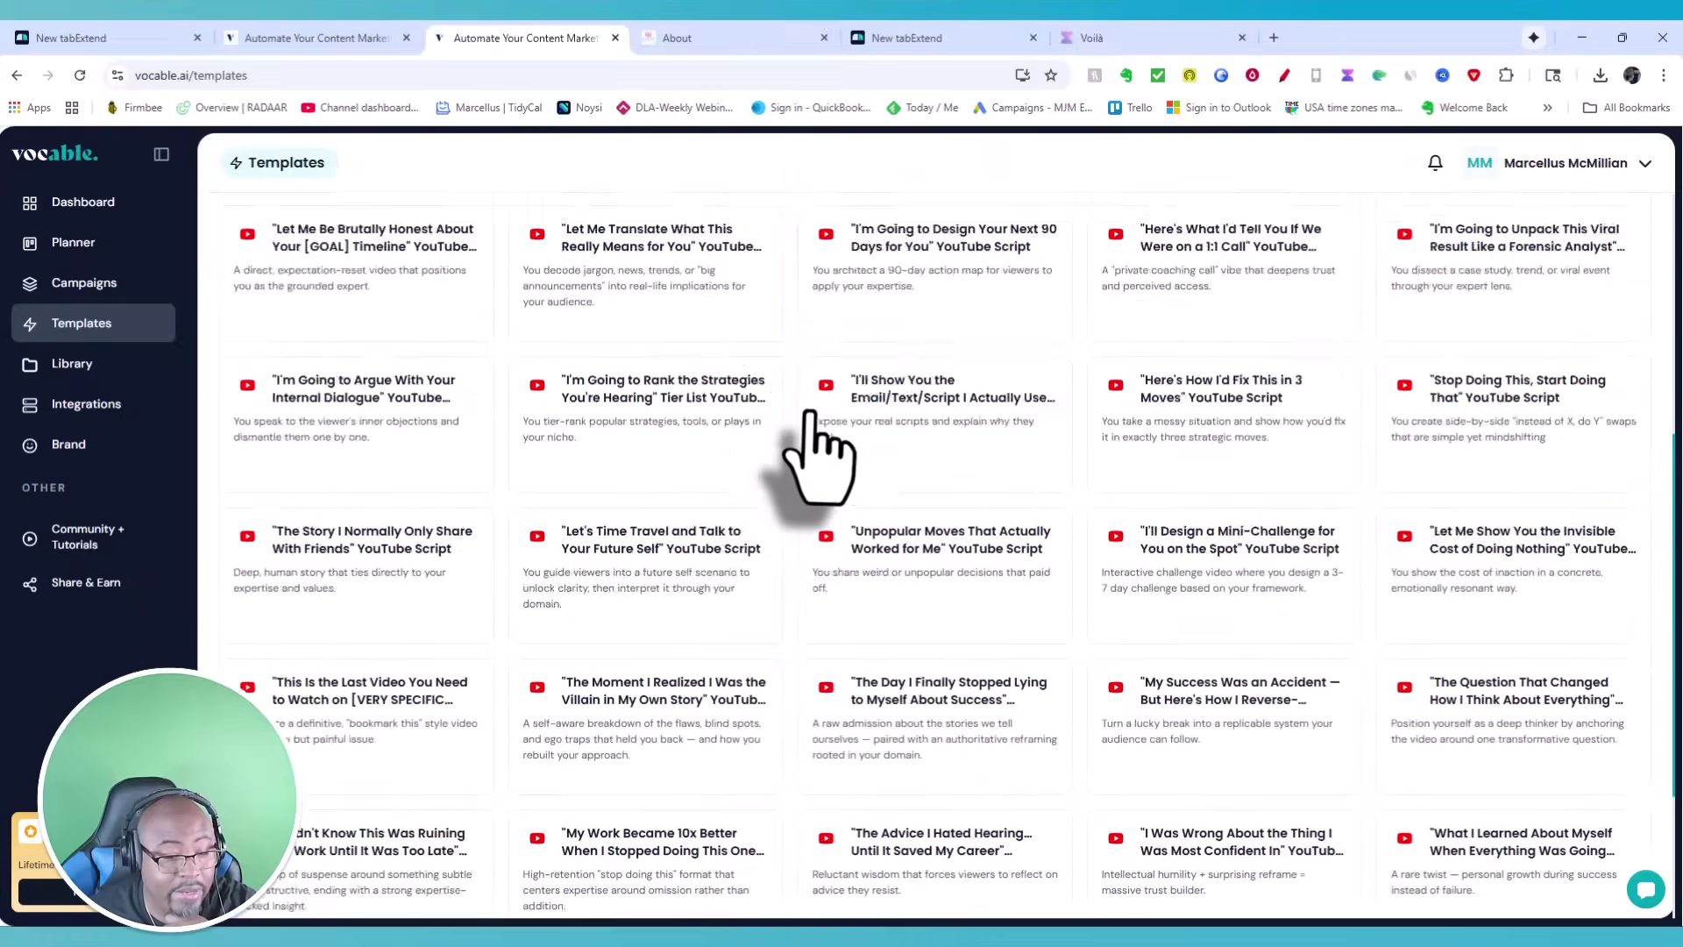
{"action": "scroll", "coordinate": [807, 444], "scroll_direction": "up", "scroll_amount": 9}
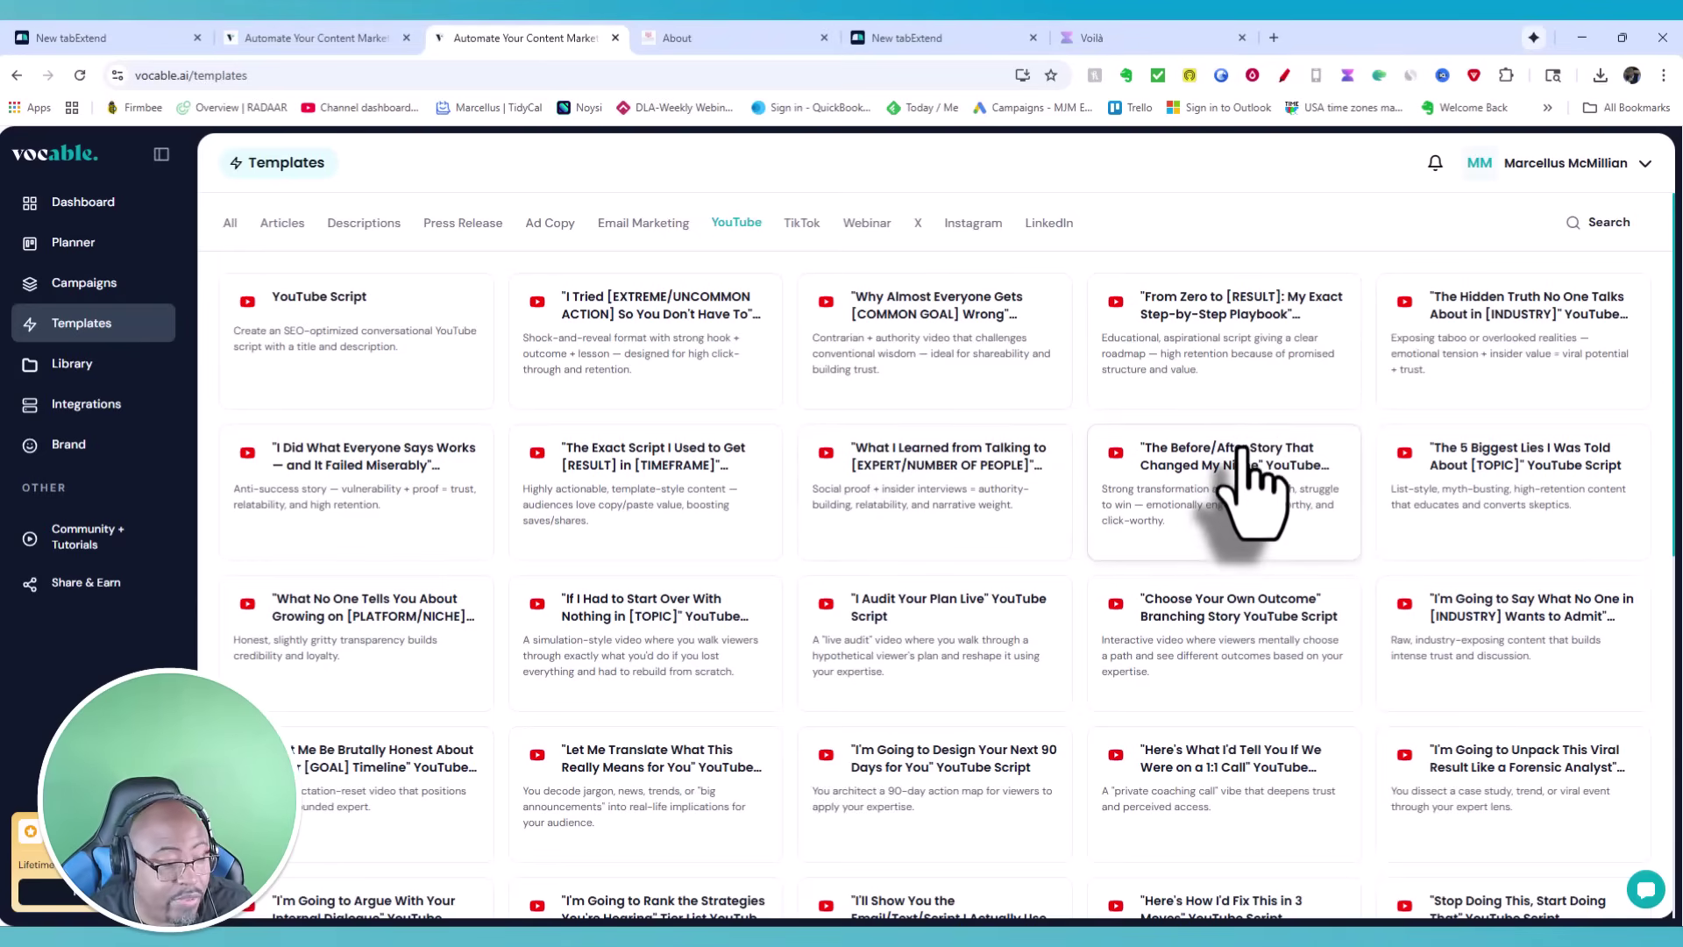
{"action": "scroll", "coordinate": [1243, 474], "scroll_direction": "down", "scroll_amount": 2}
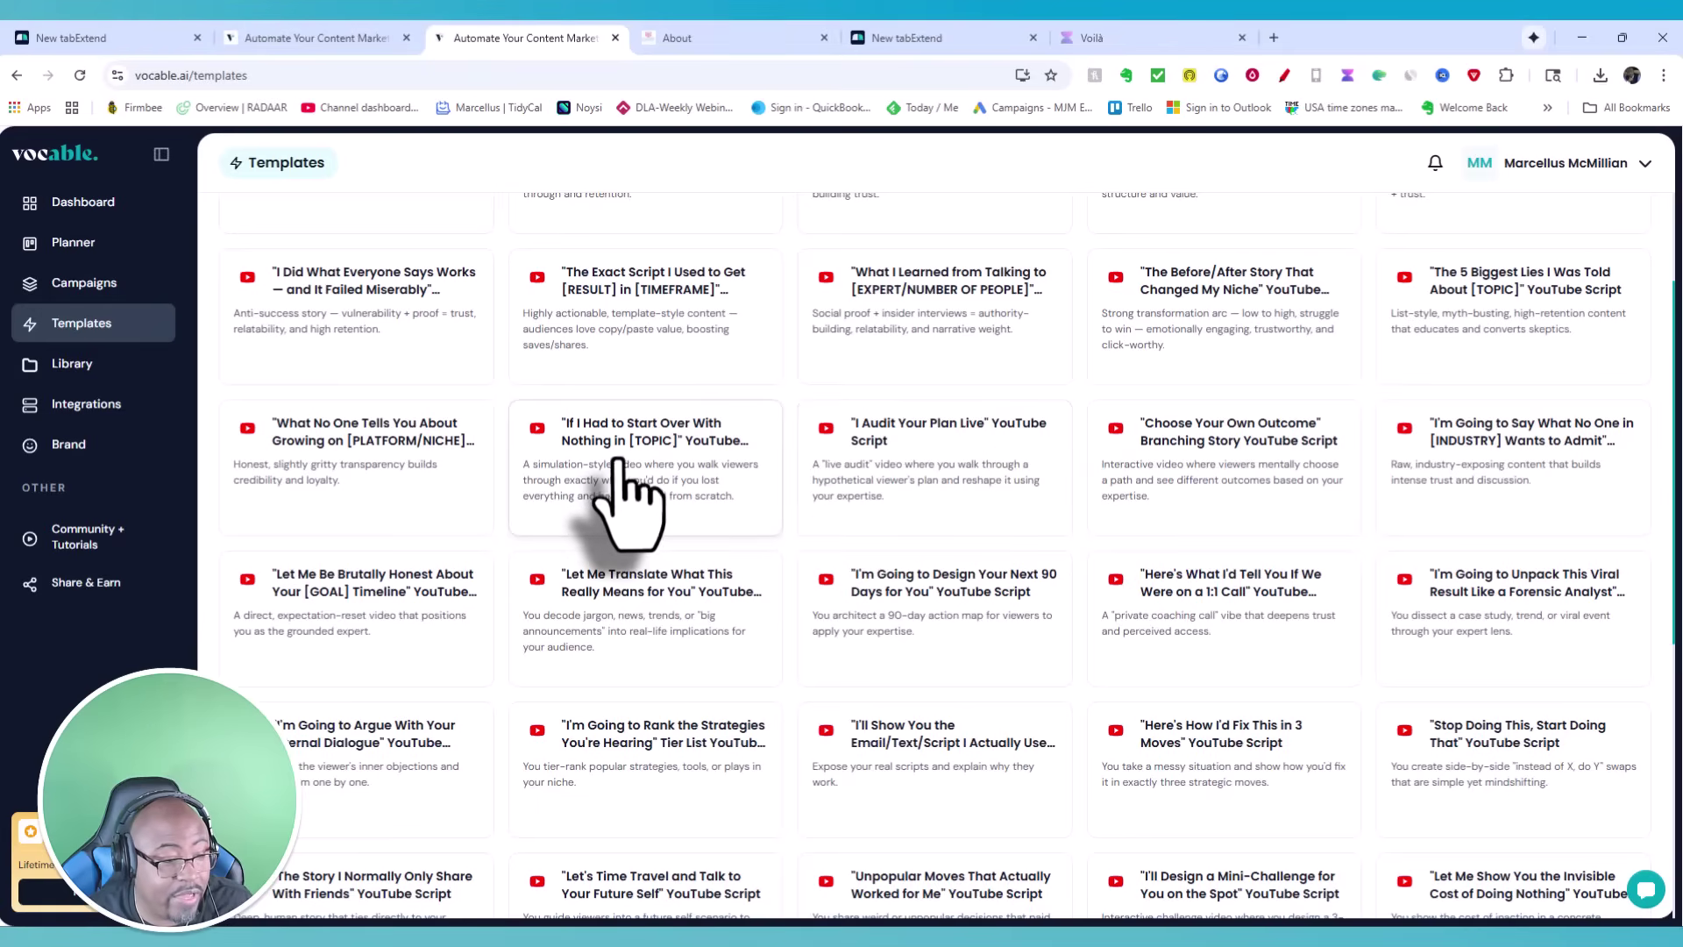
{"action": "scroll", "coordinate": [1074, 456], "scroll_direction": "down", "scroll_amount": 3}
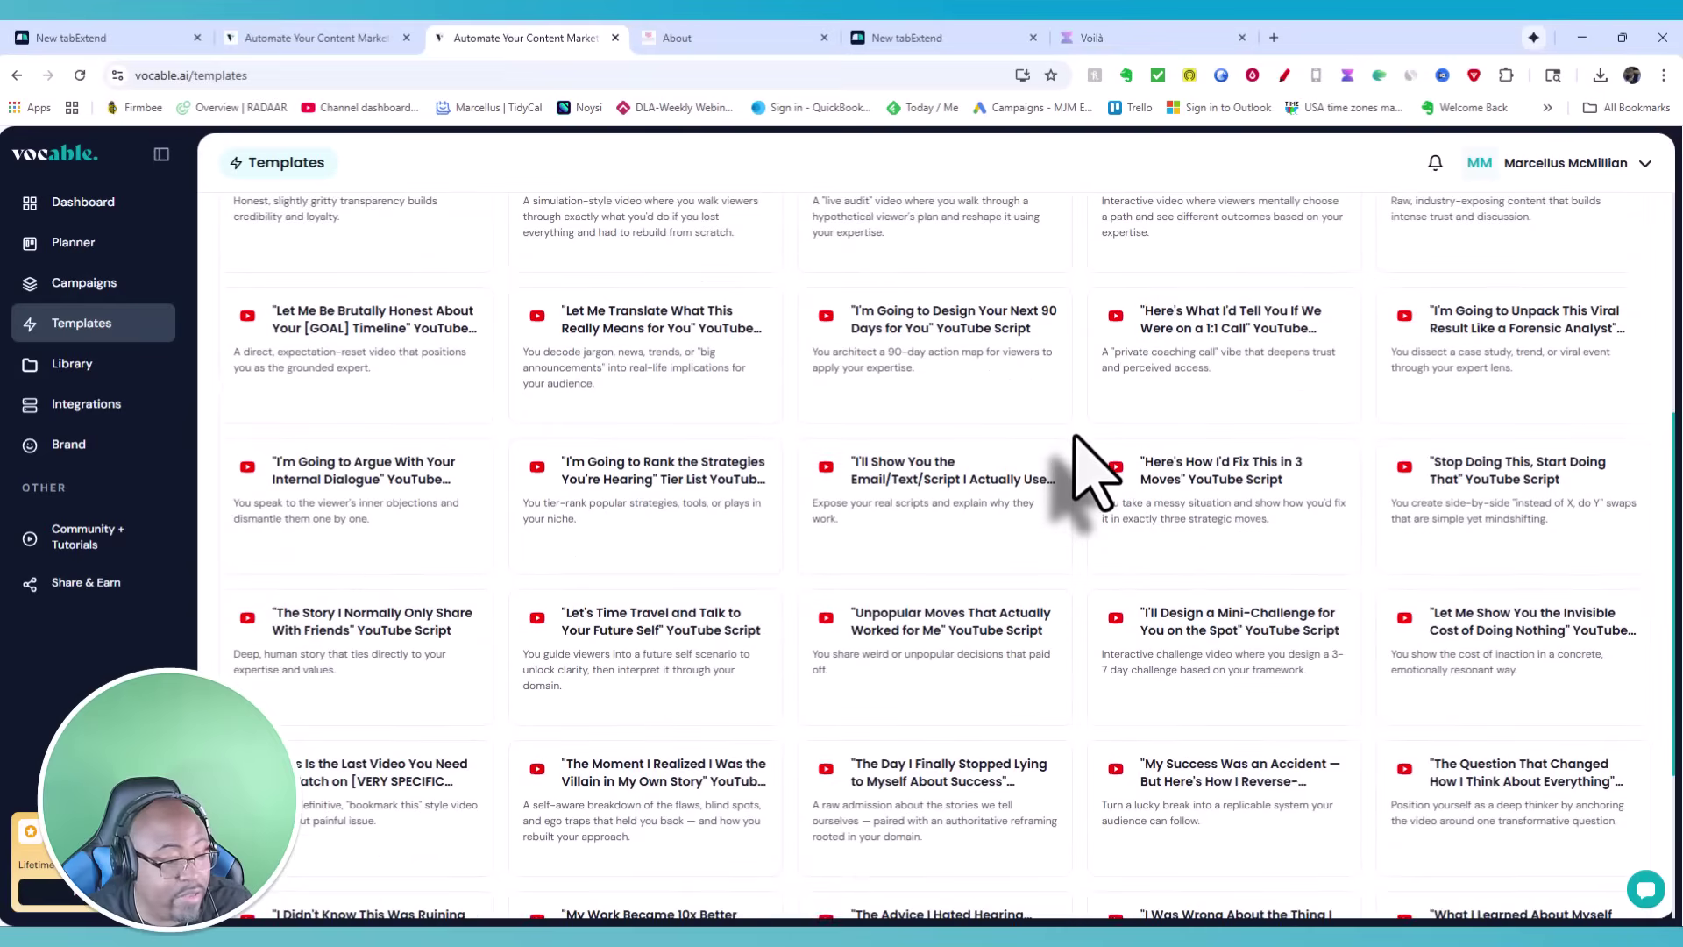
{"action": "scroll", "coordinate": [1094, 473], "scroll_direction": "down", "scroll_amount": 1}
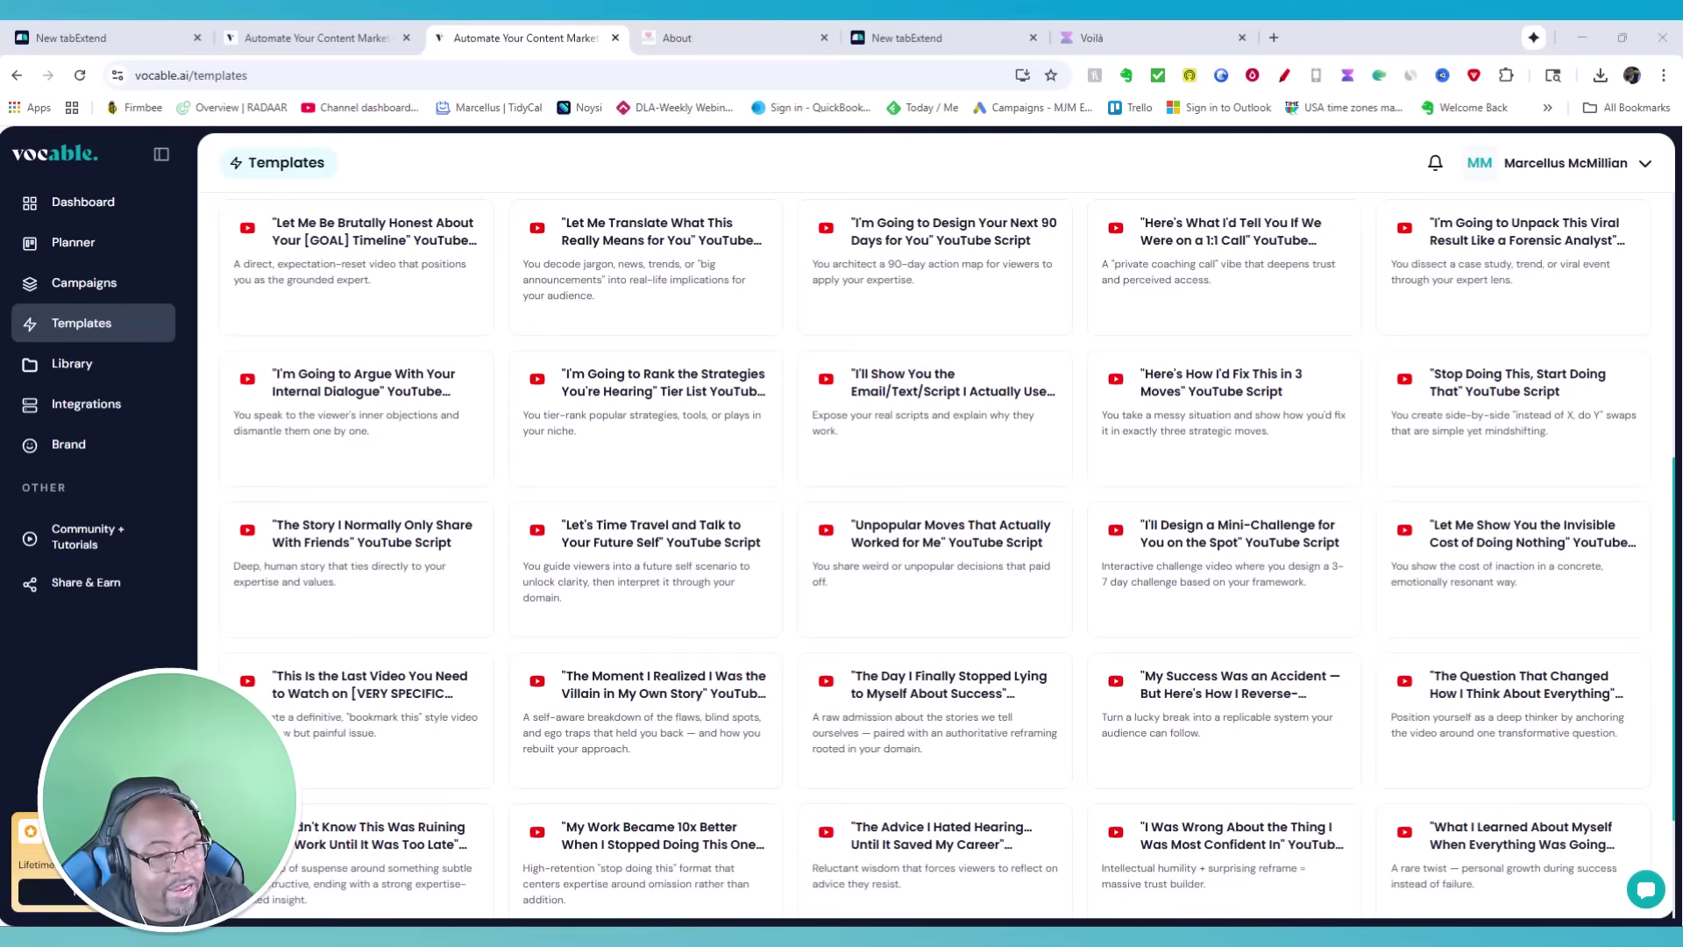
{"action": "scroll", "coordinate": [789, 488], "scroll_direction": "up", "scroll_amount": 6}
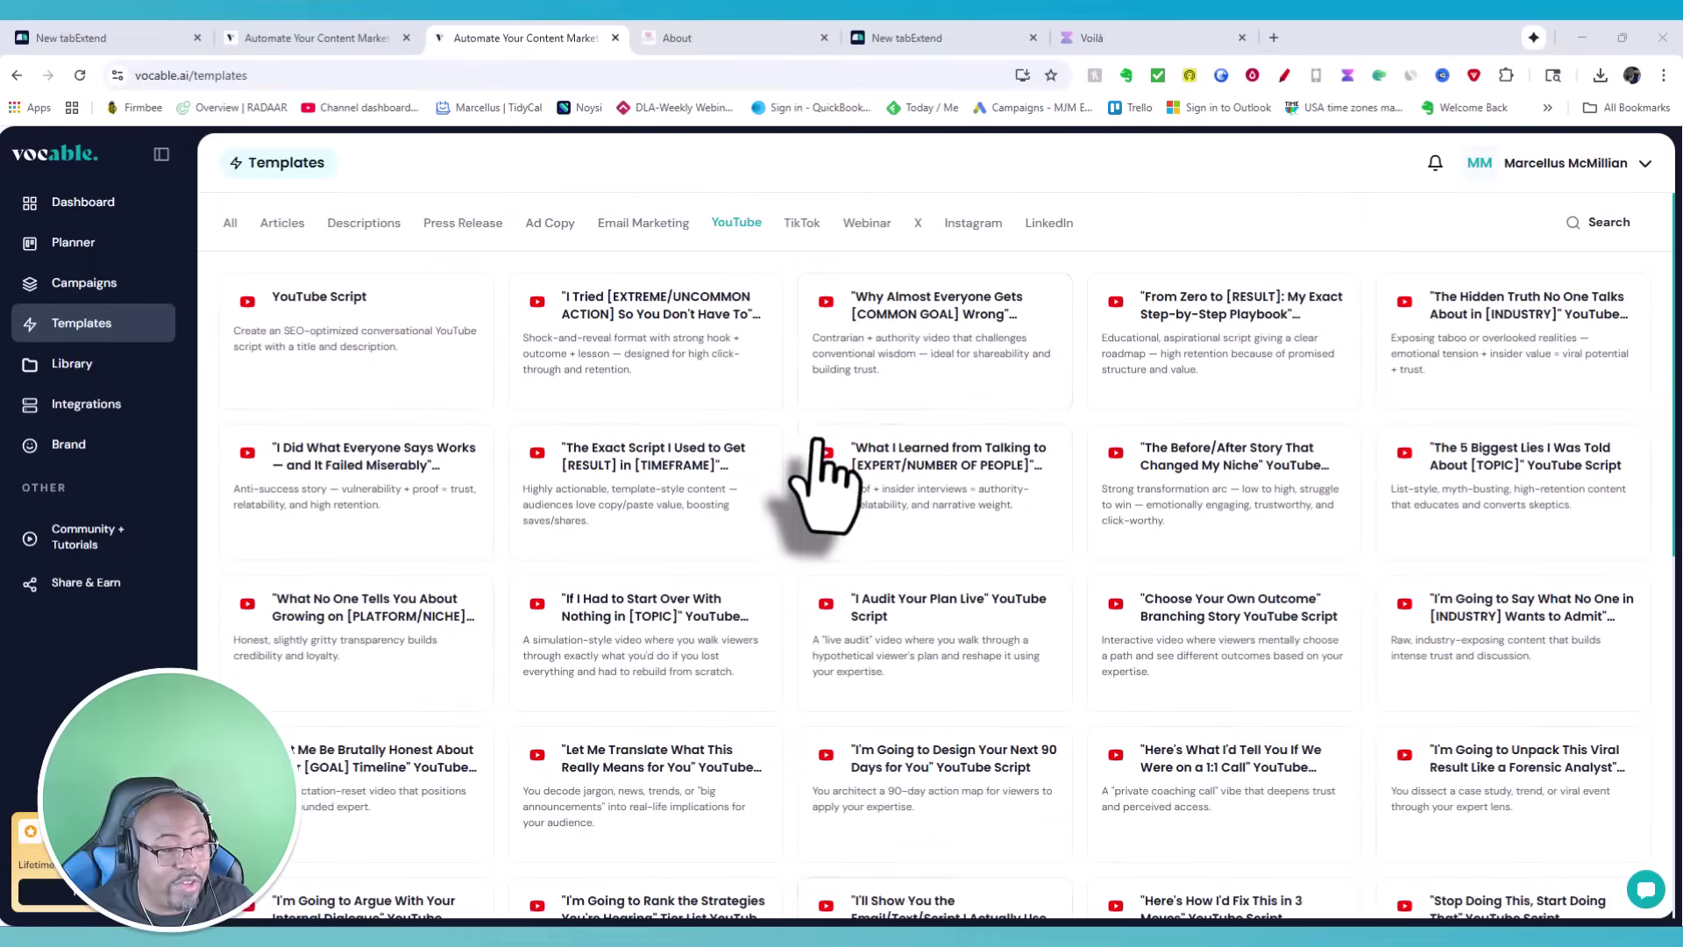
{"action": "scroll", "coordinate": [1078, 509], "scroll_direction": "down", "scroll_amount": 4}
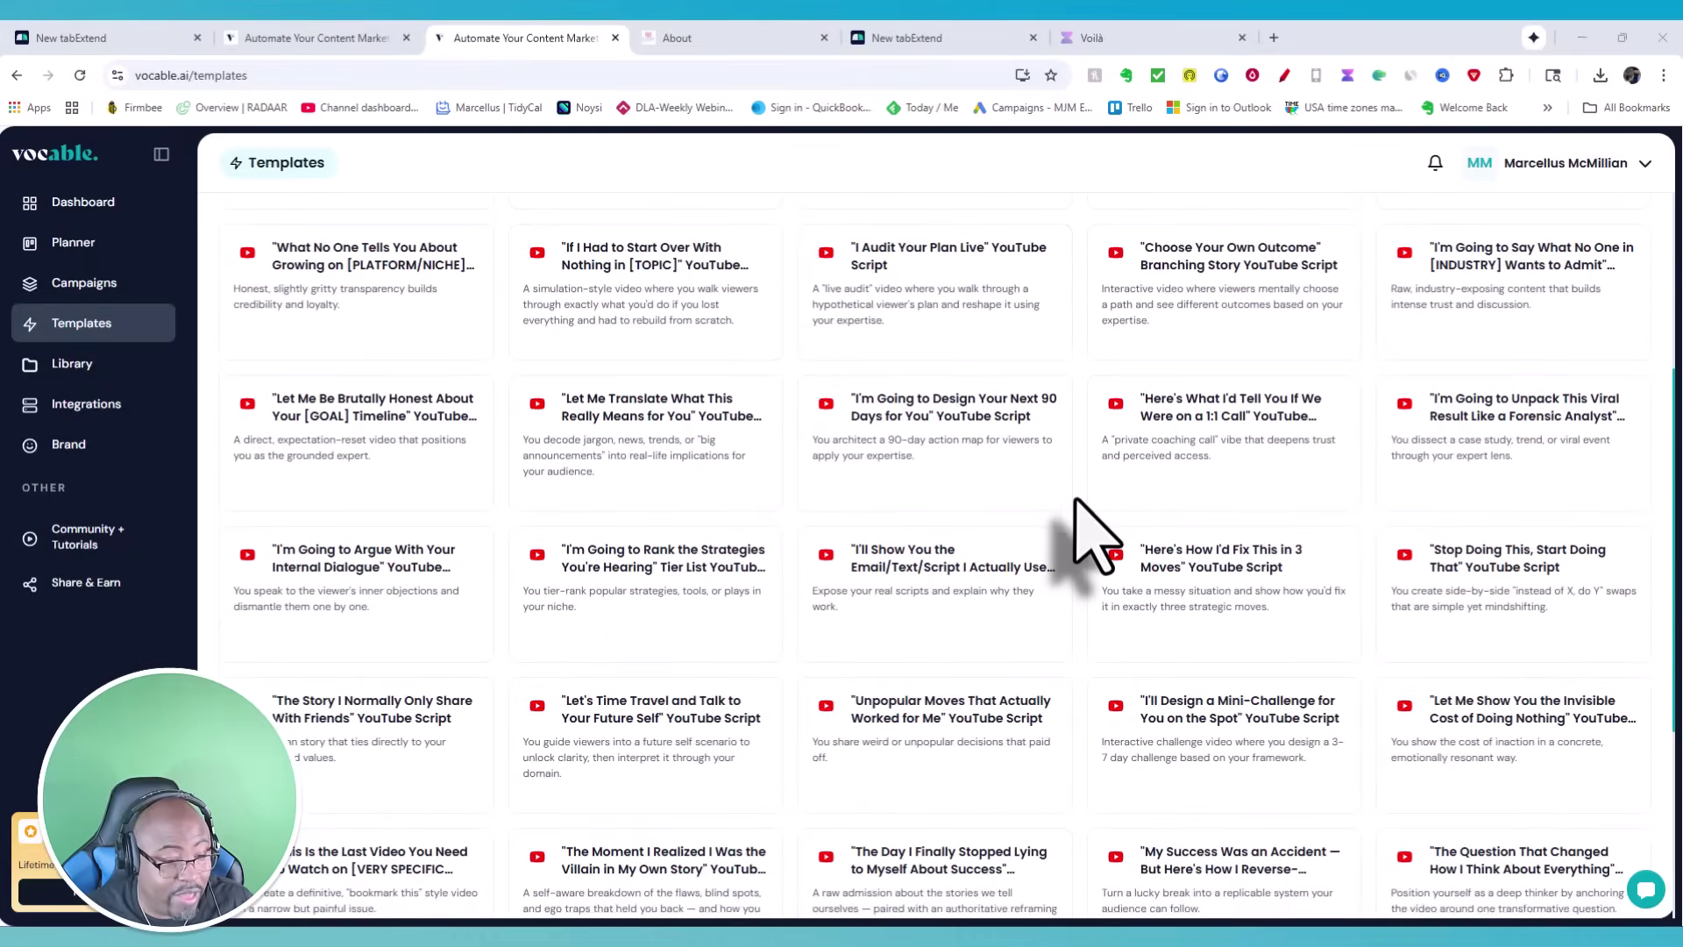
{"action": "scroll", "coordinate": [1087, 526], "scroll_direction": "down", "scroll_amount": 2}
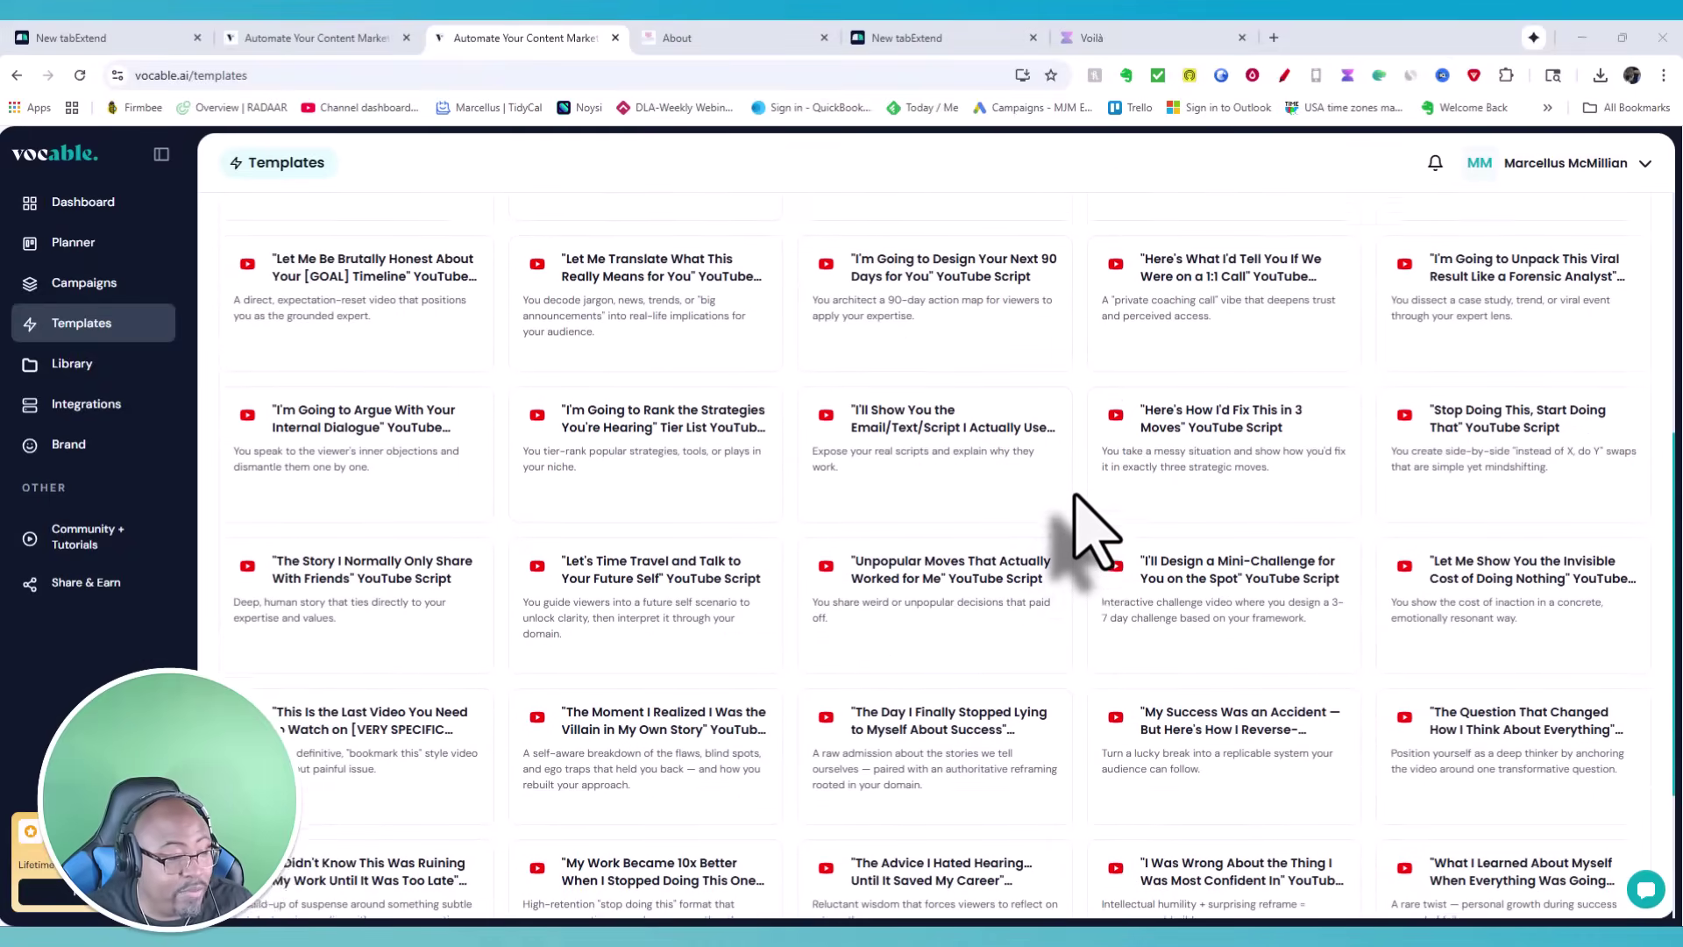
{"action": "scroll", "coordinate": [1090, 526], "scroll_direction": "down", "scroll_amount": 3}
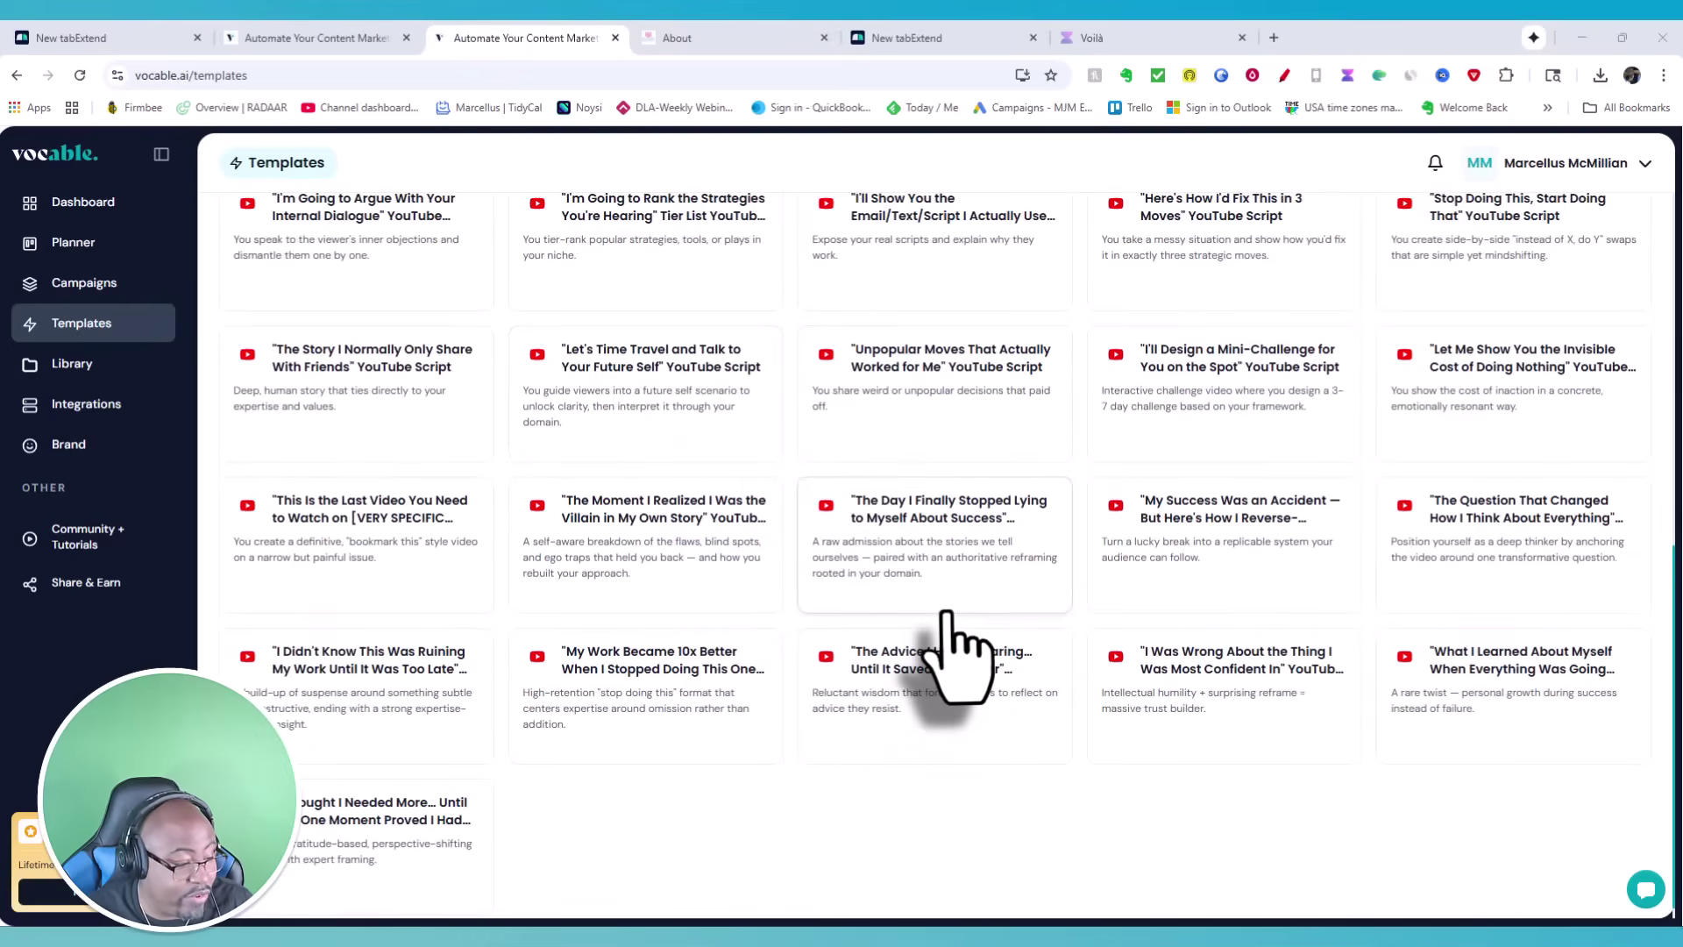
{"action": "scroll", "coordinate": [958, 658], "scroll_direction": "up", "scroll_amount": 8}
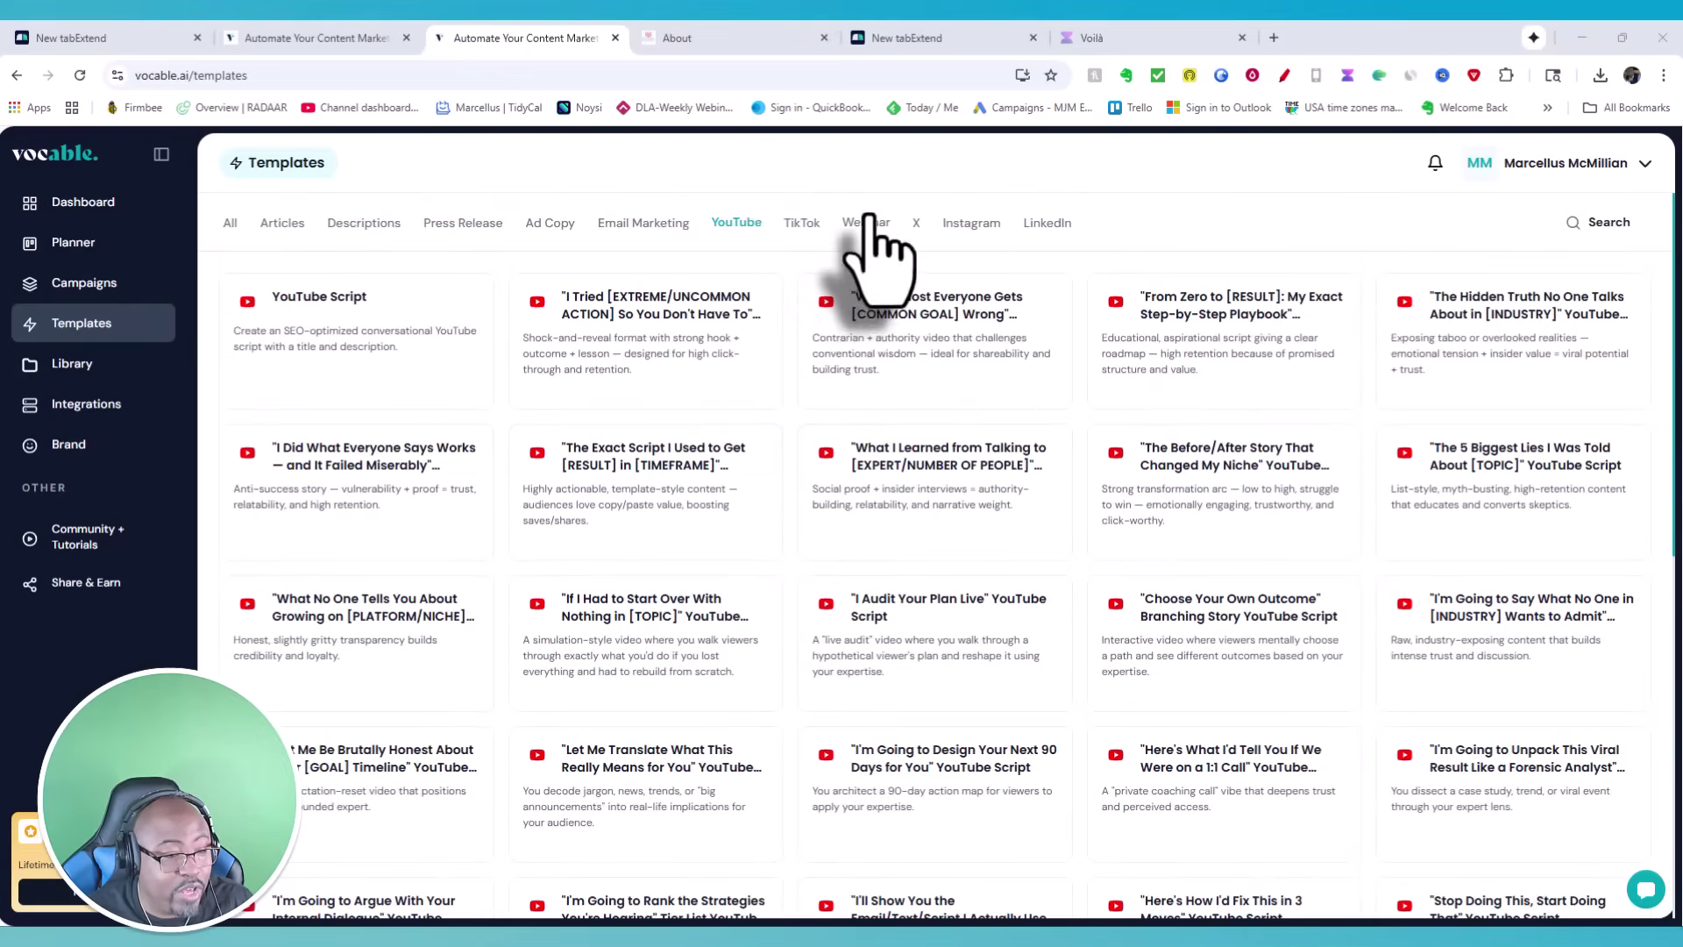
- Switch the filter to Webinar templates, such as The Signature Method and The Crash Course Webinar
{"action": "left_click", "coordinate": [866, 225]}
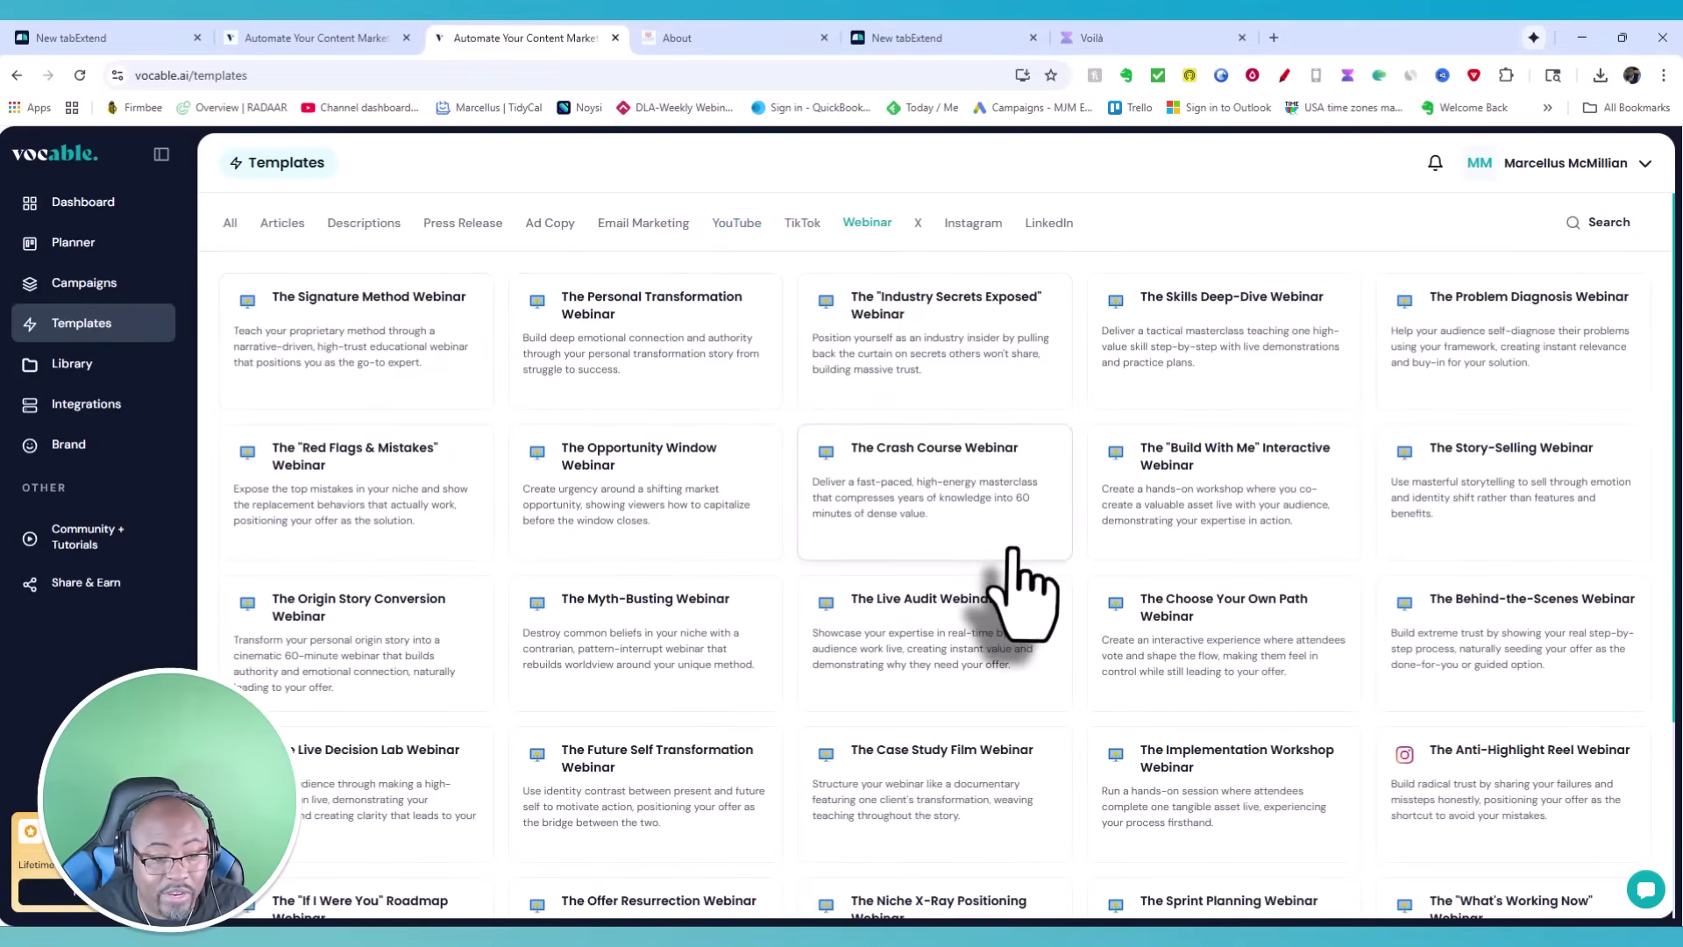
{"action": "scroll", "coordinate": [1360, 563], "scroll_direction": "down", "scroll_amount": 3}
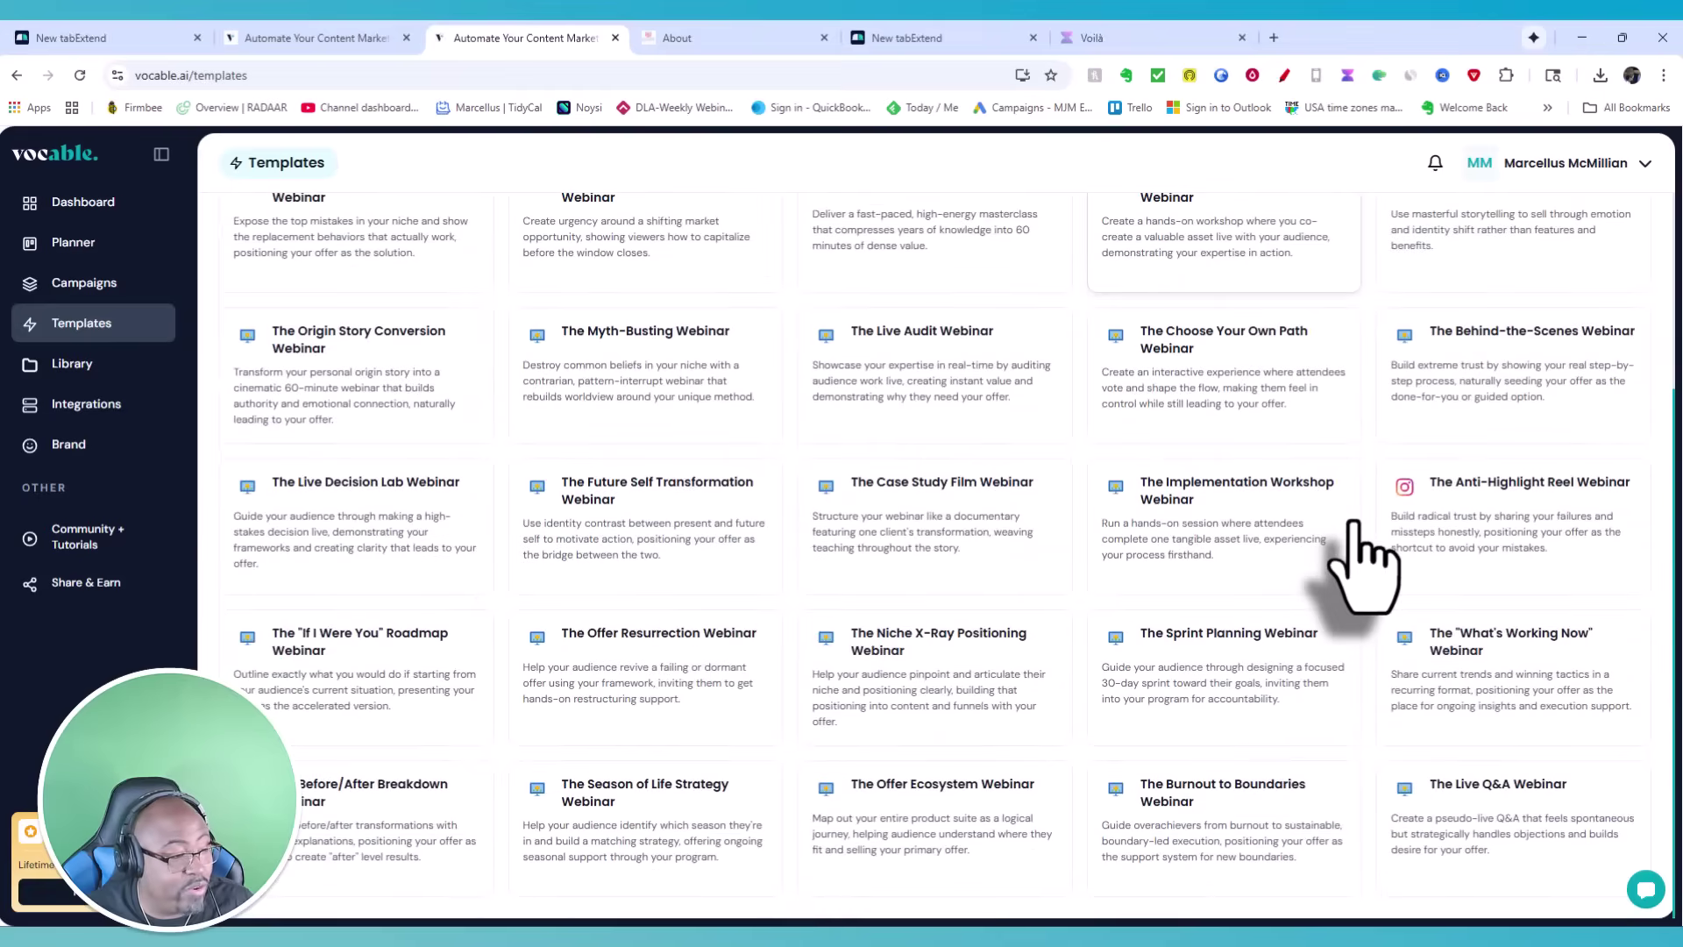
{"action": "scroll", "coordinate": [1363, 566], "scroll_direction": "up", "scroll_amount": 3}
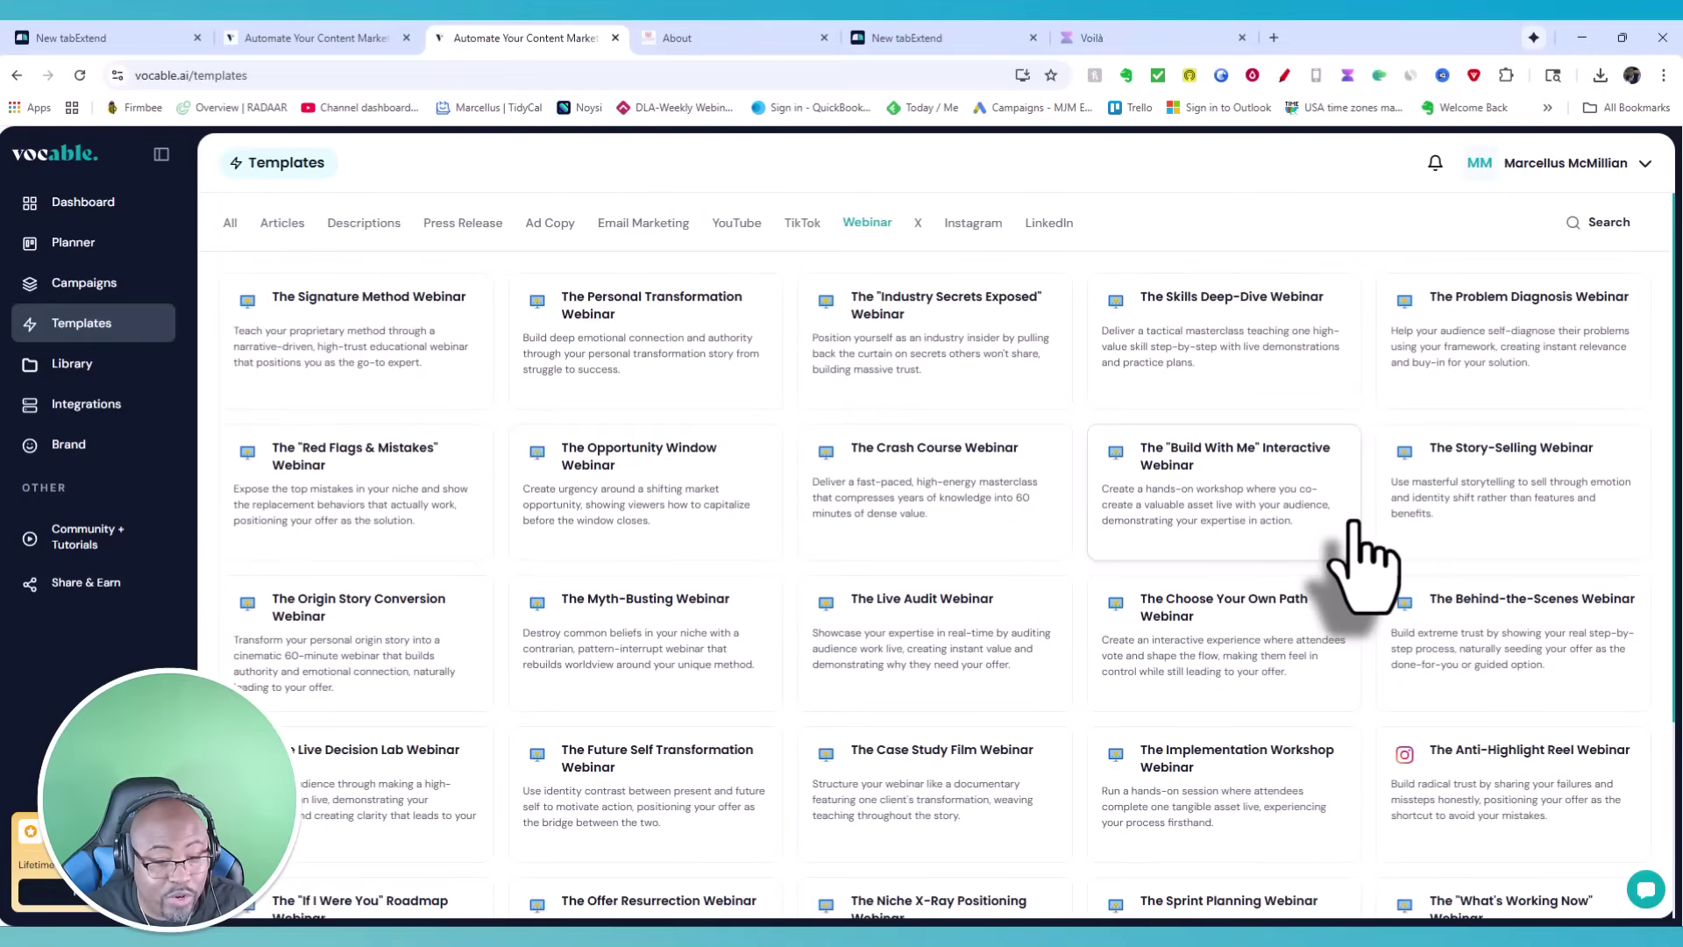
- Check Integrations and Brand, then view the empty Planner in Calendar and back in Kanban layout
{"action": "left_click", "coordinate": [107, 405]}
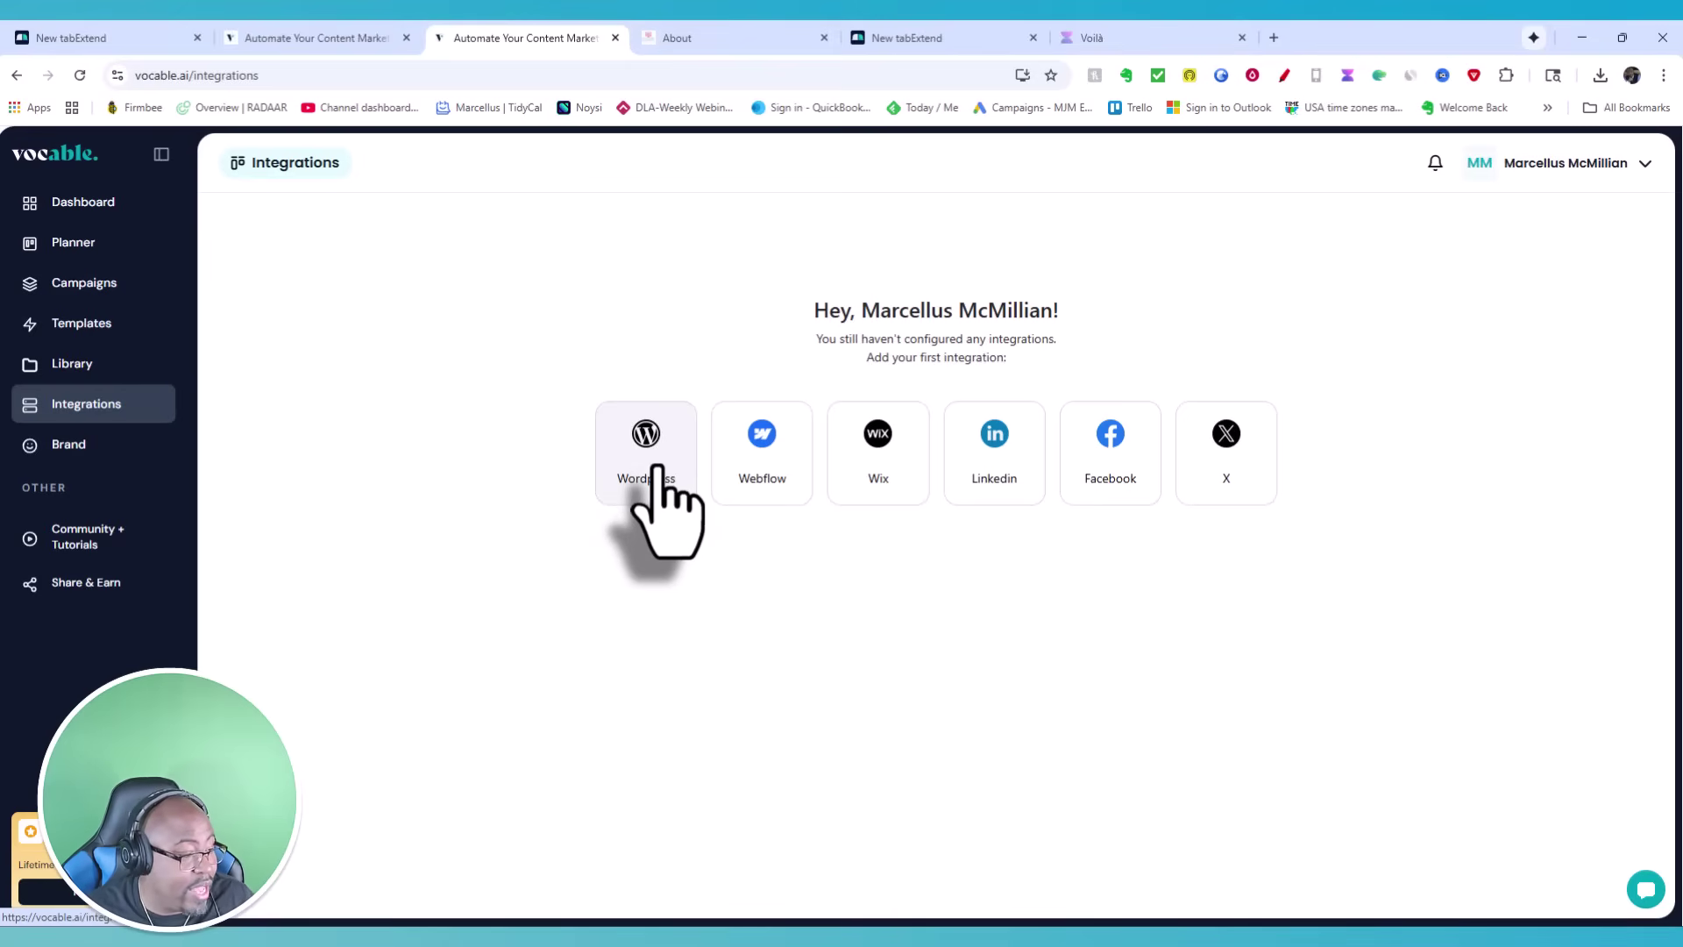
{"action": "left_click", "coordinate": [67, 449]}
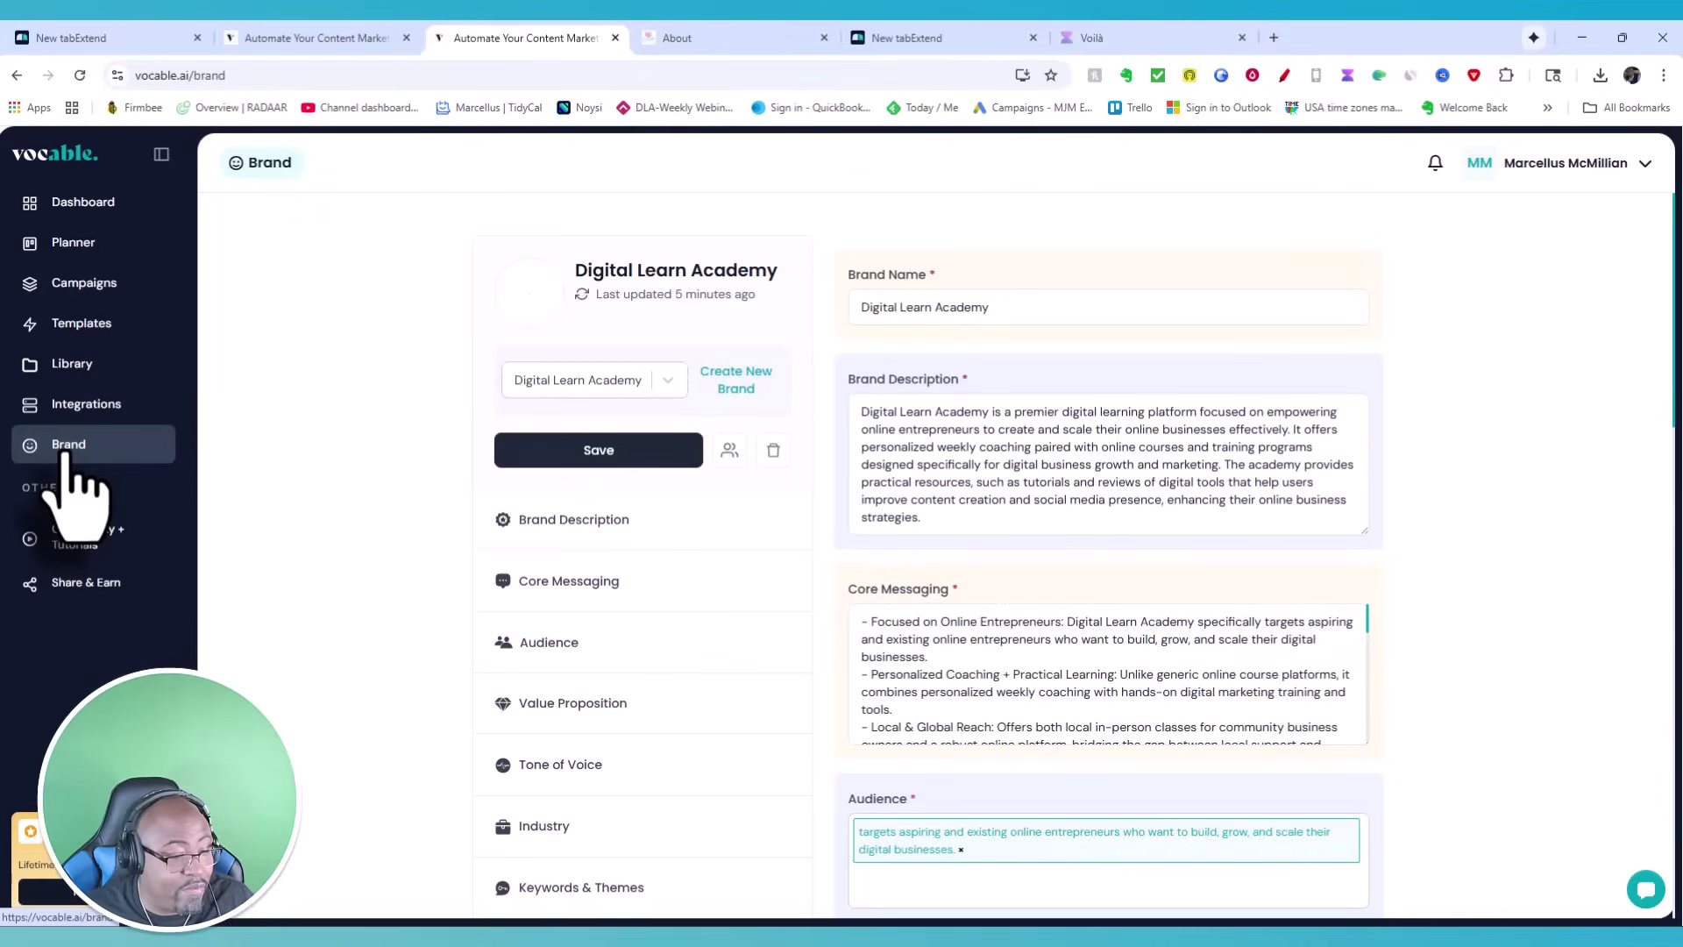
{"action": "left_click", "coordinate": [80, 245]}
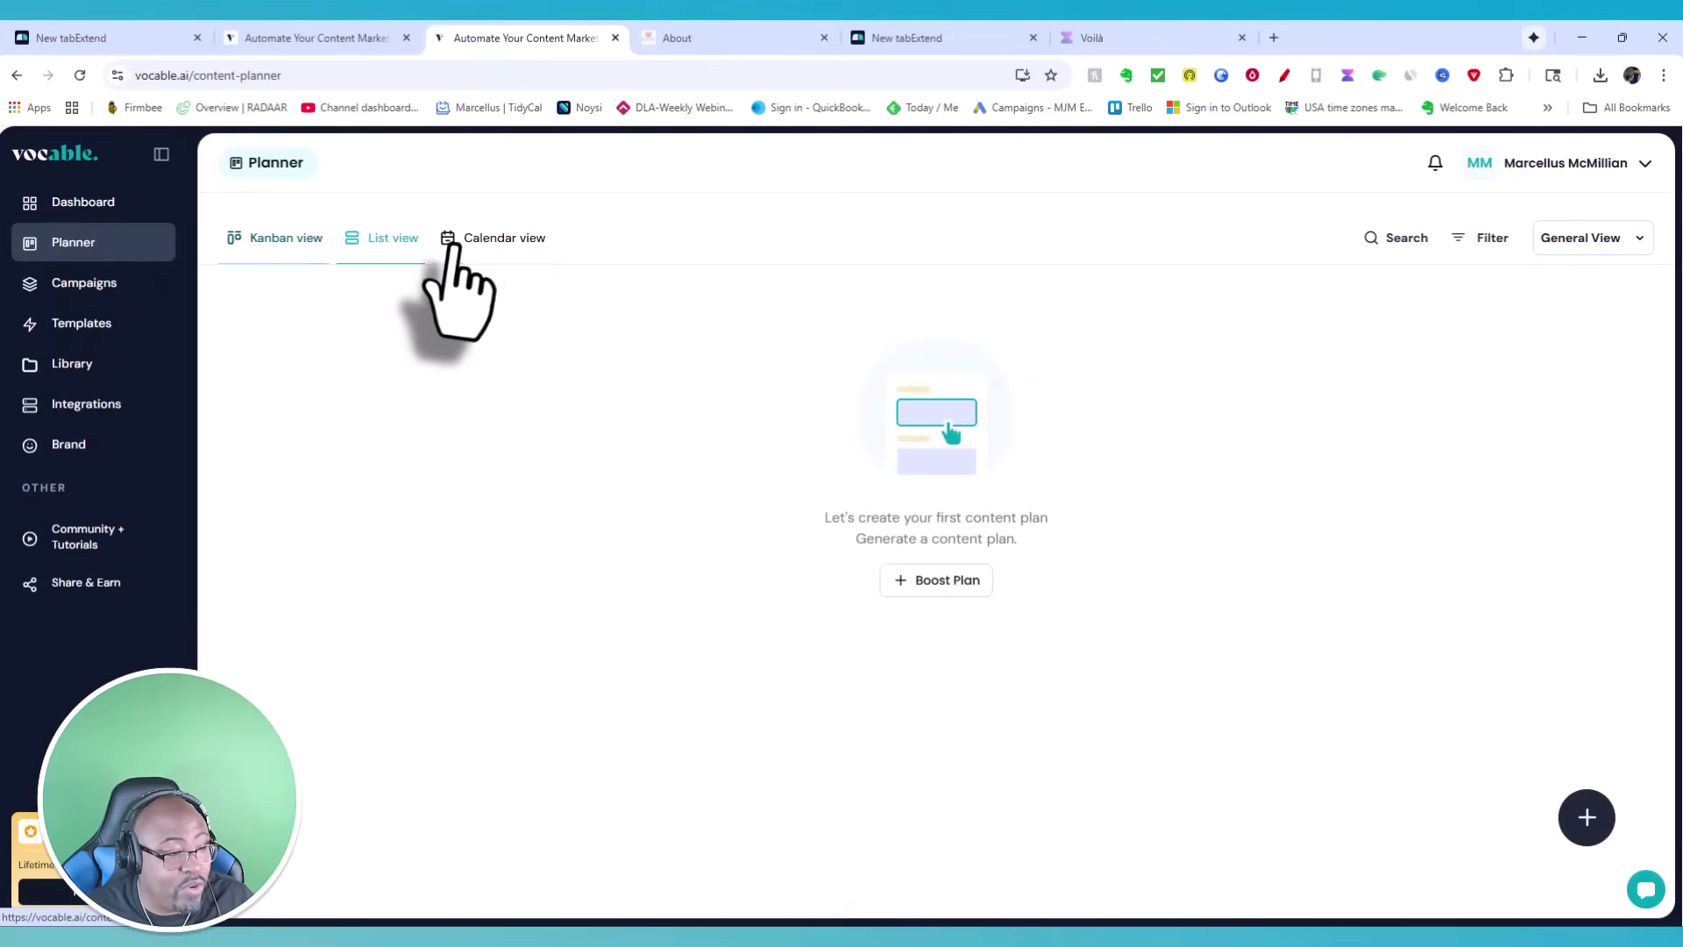
{"action": "left_click", "coordinate": [509, 248]}
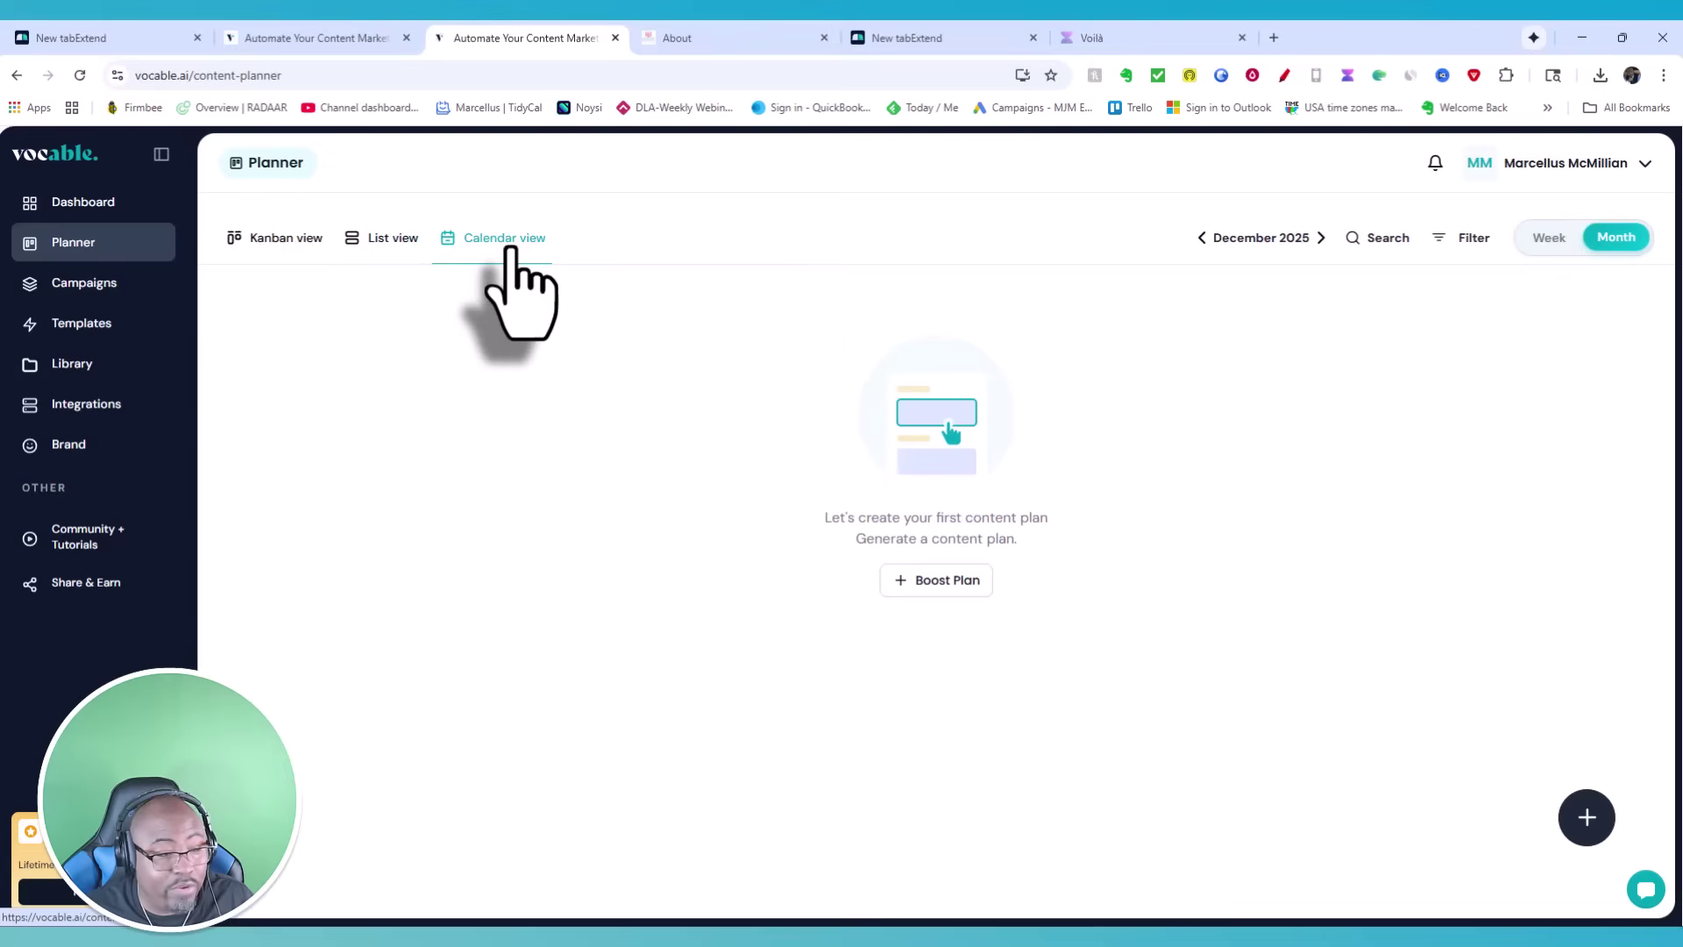
{"action": "left_click", "coordinate": [267, 242]}
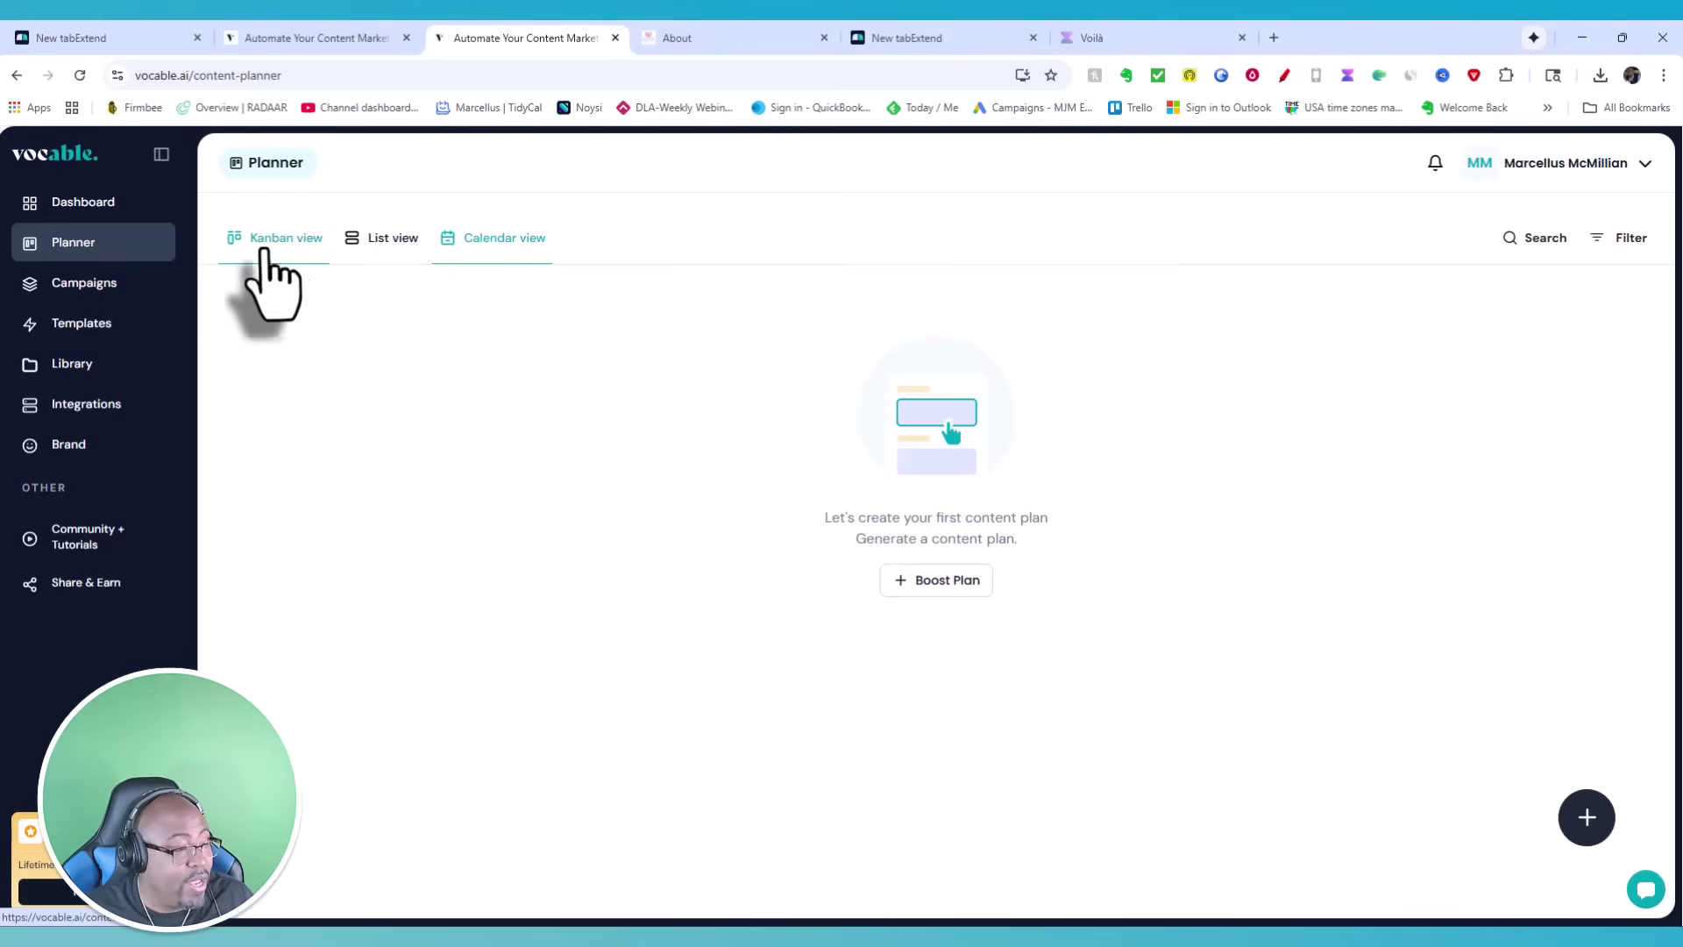
- On the Dashboard, choose YouTube, Email and Facebook for the Digital Learn Academy Sales Conversion campaign and generate it
{"action": "left_click", "coordinate": [85, 213]}
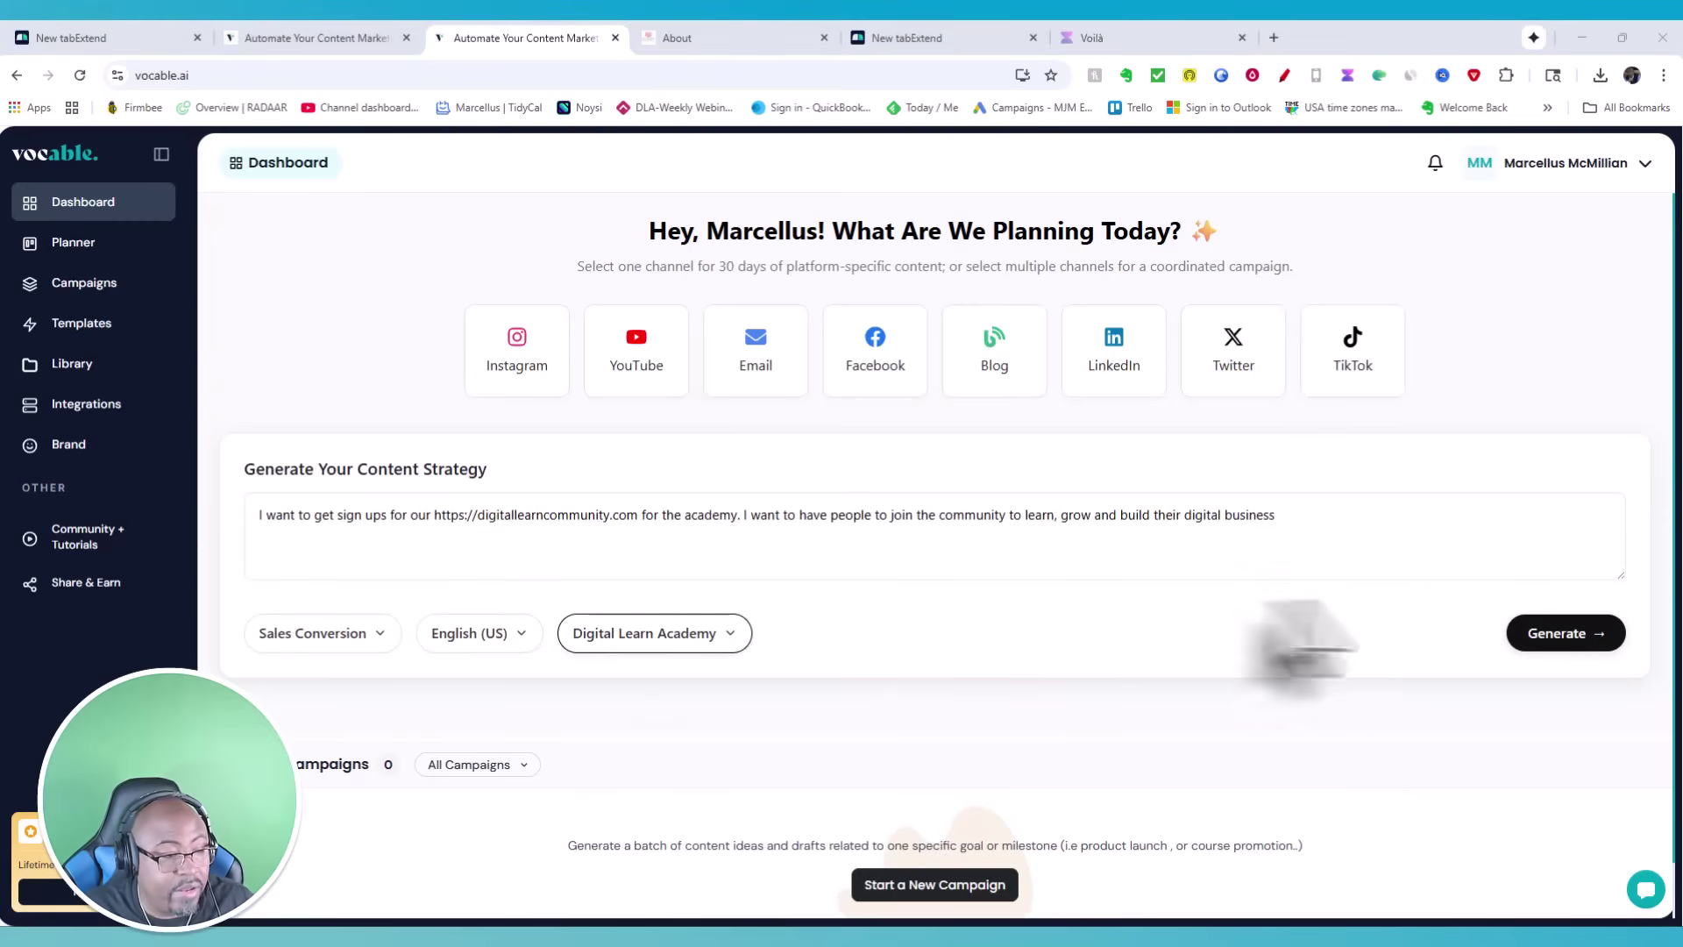
{"action": "left_click", "coordinate": [531, 360]}
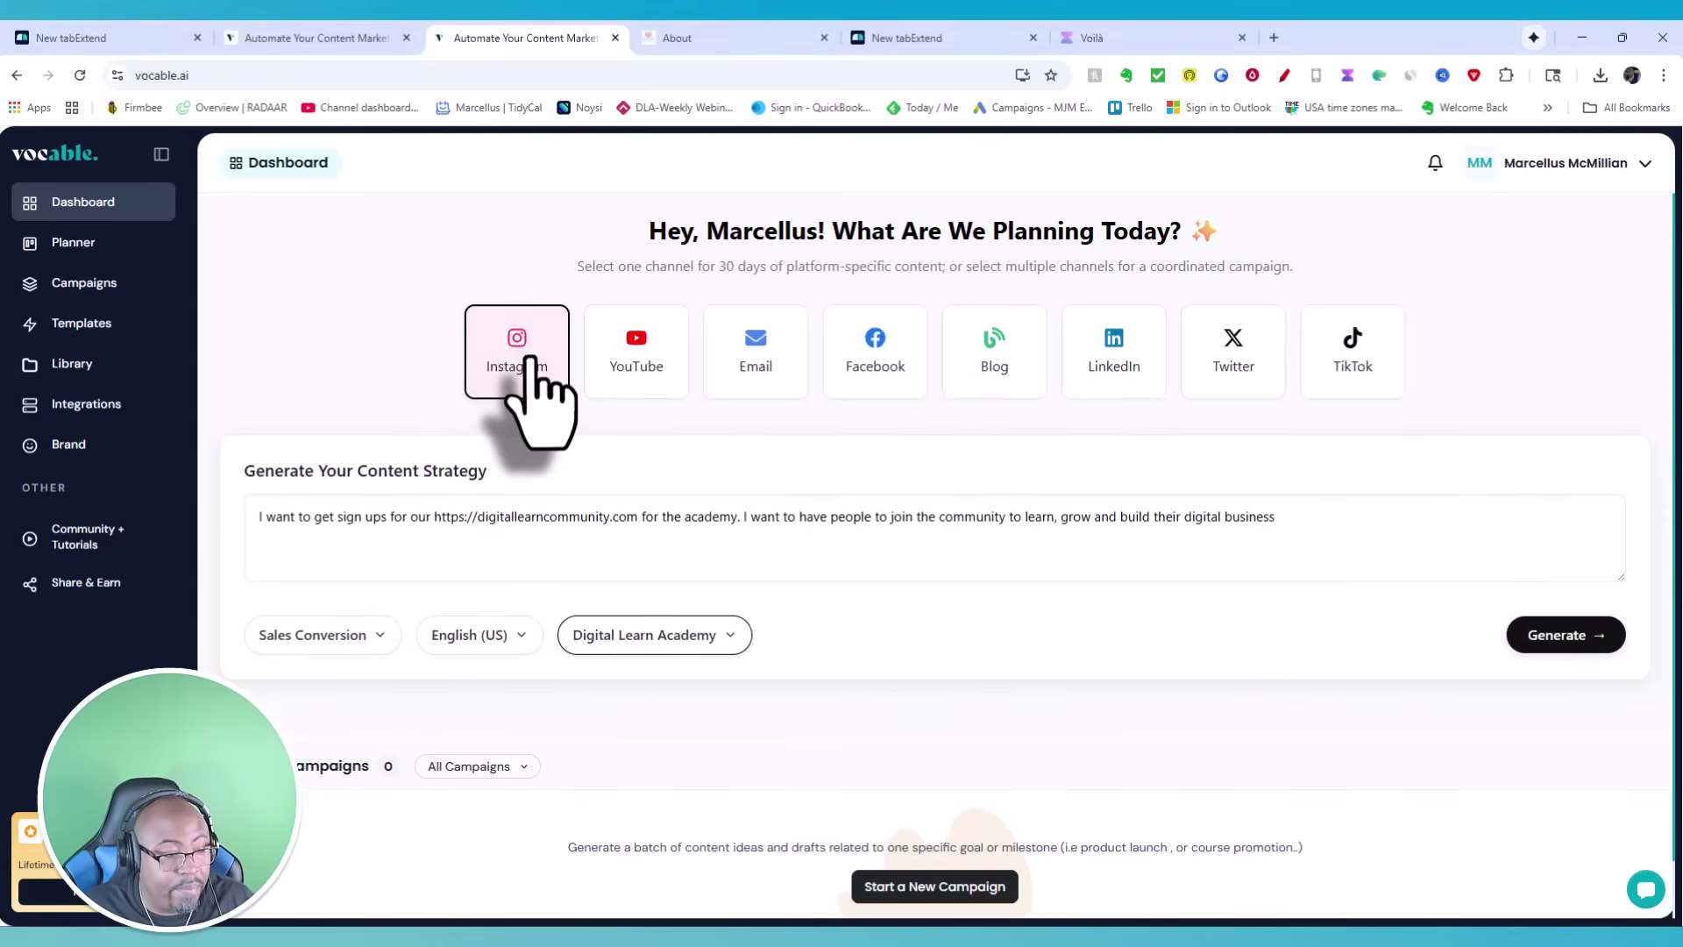
{"action": "left_click", "coordinate": [535, 372]}
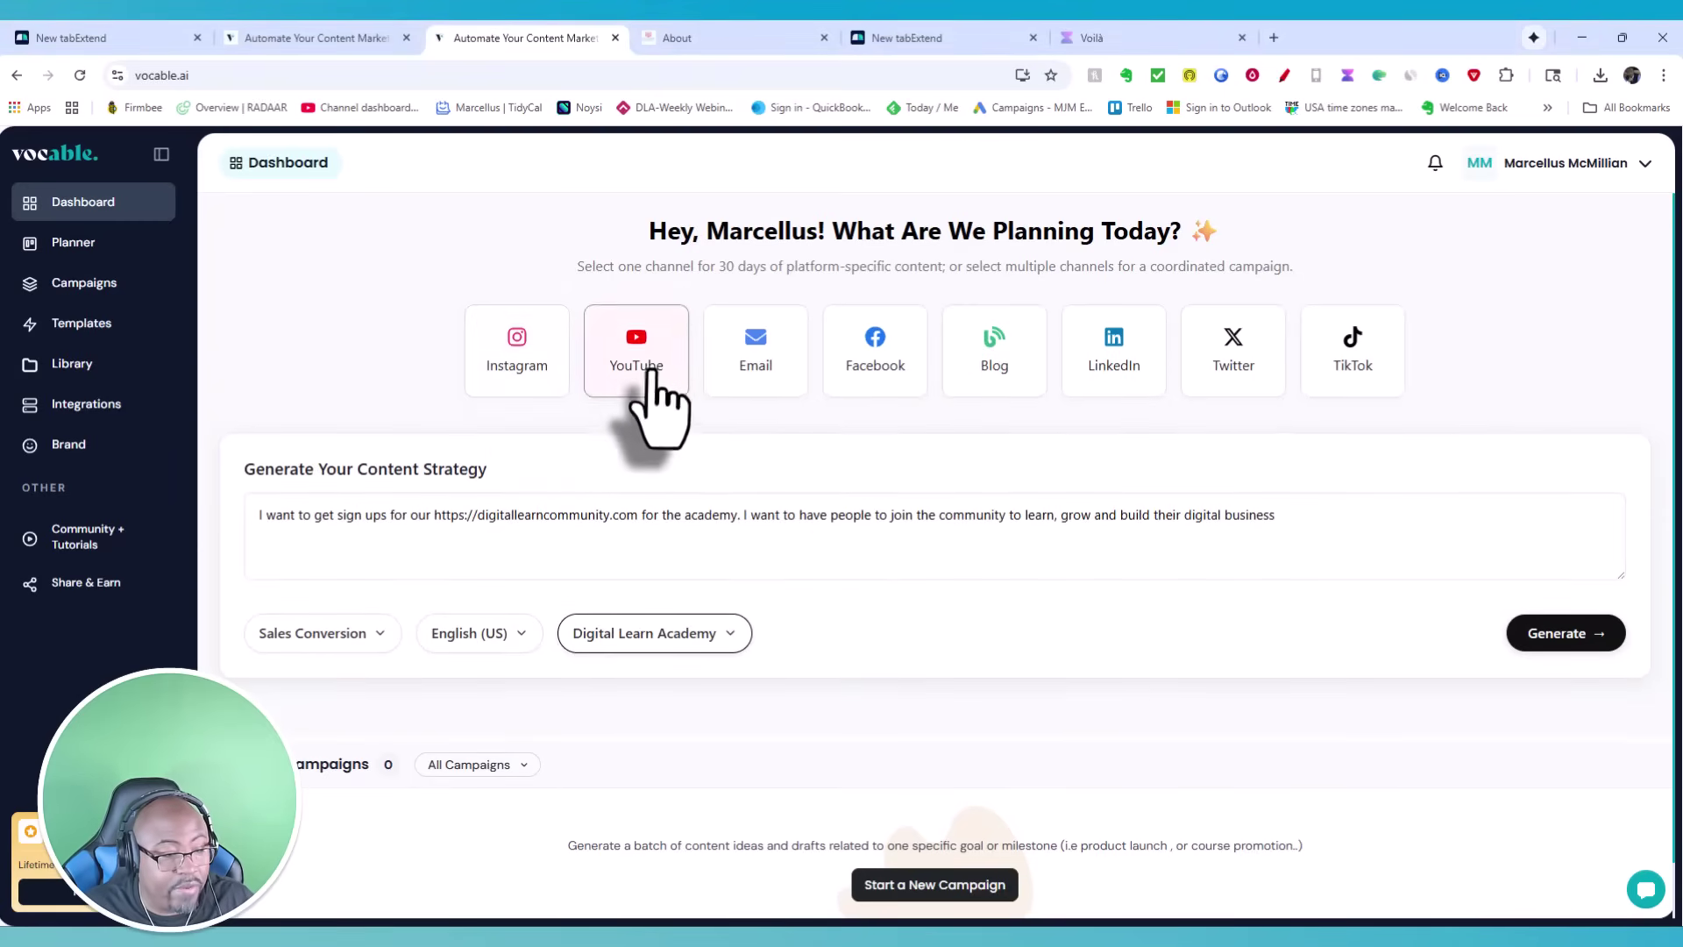
{"action": "left_click", "coordinate": [653, 386]}
{"action": "left_click", "coordinate": [767, 381]}
{"action": "left_click", "coordinate": [879, 381]}
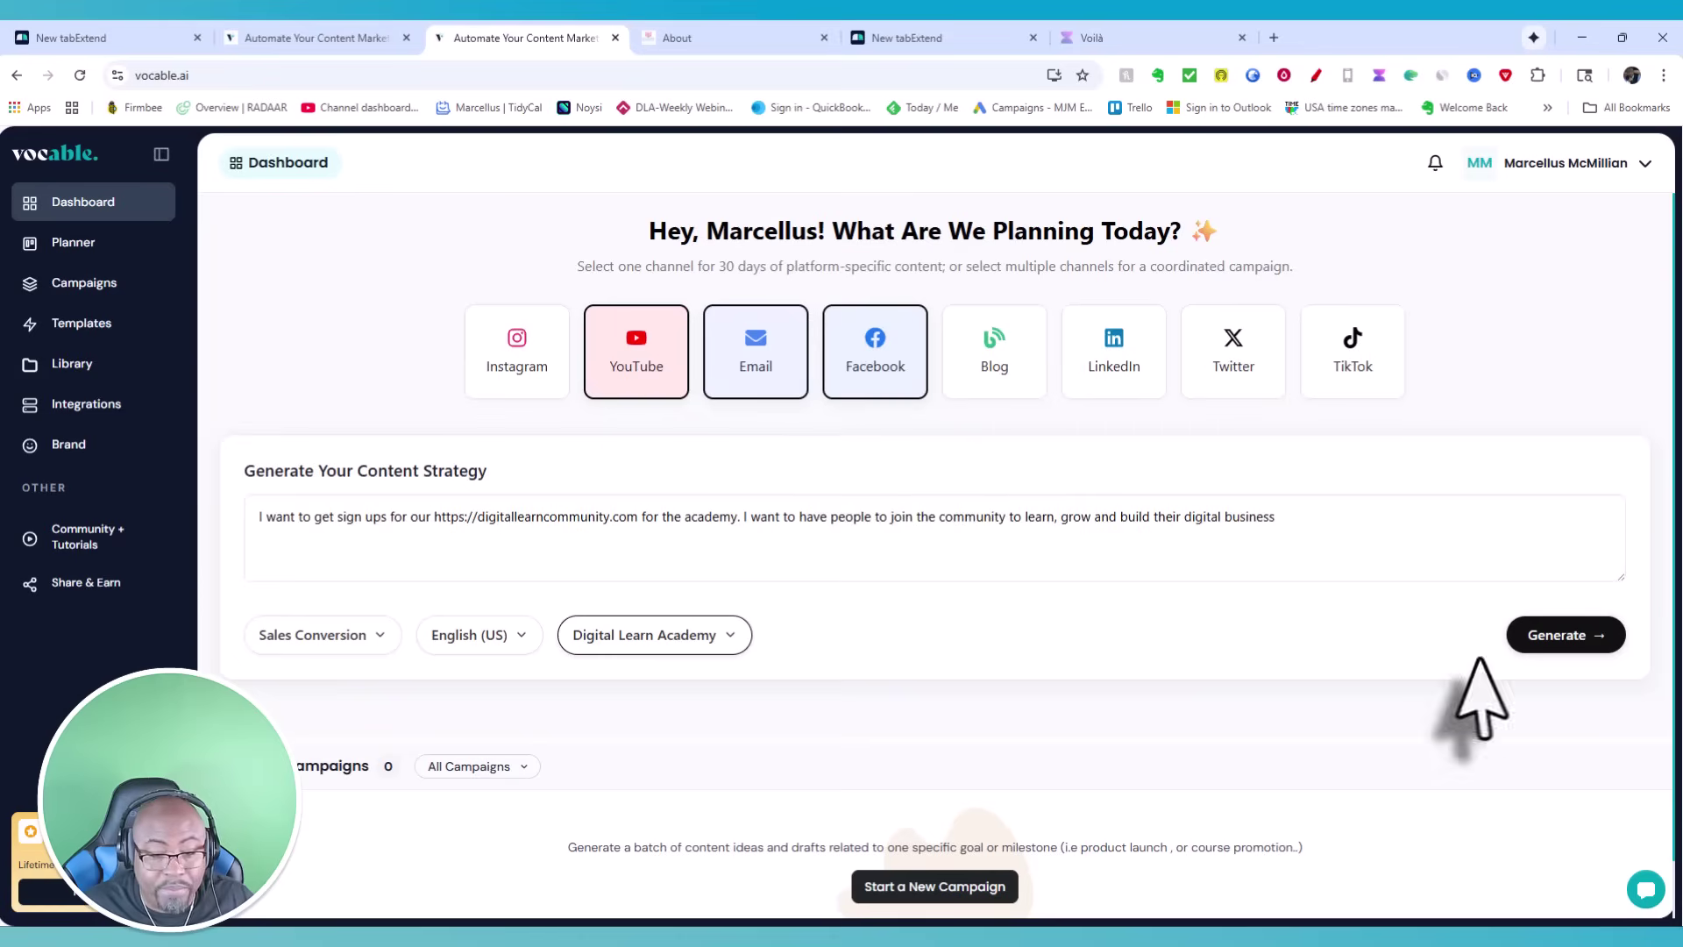
{"action": "scroll", "coordinate": [1333, 683], "scroll_direction": "down", "scroll_amount": 1}
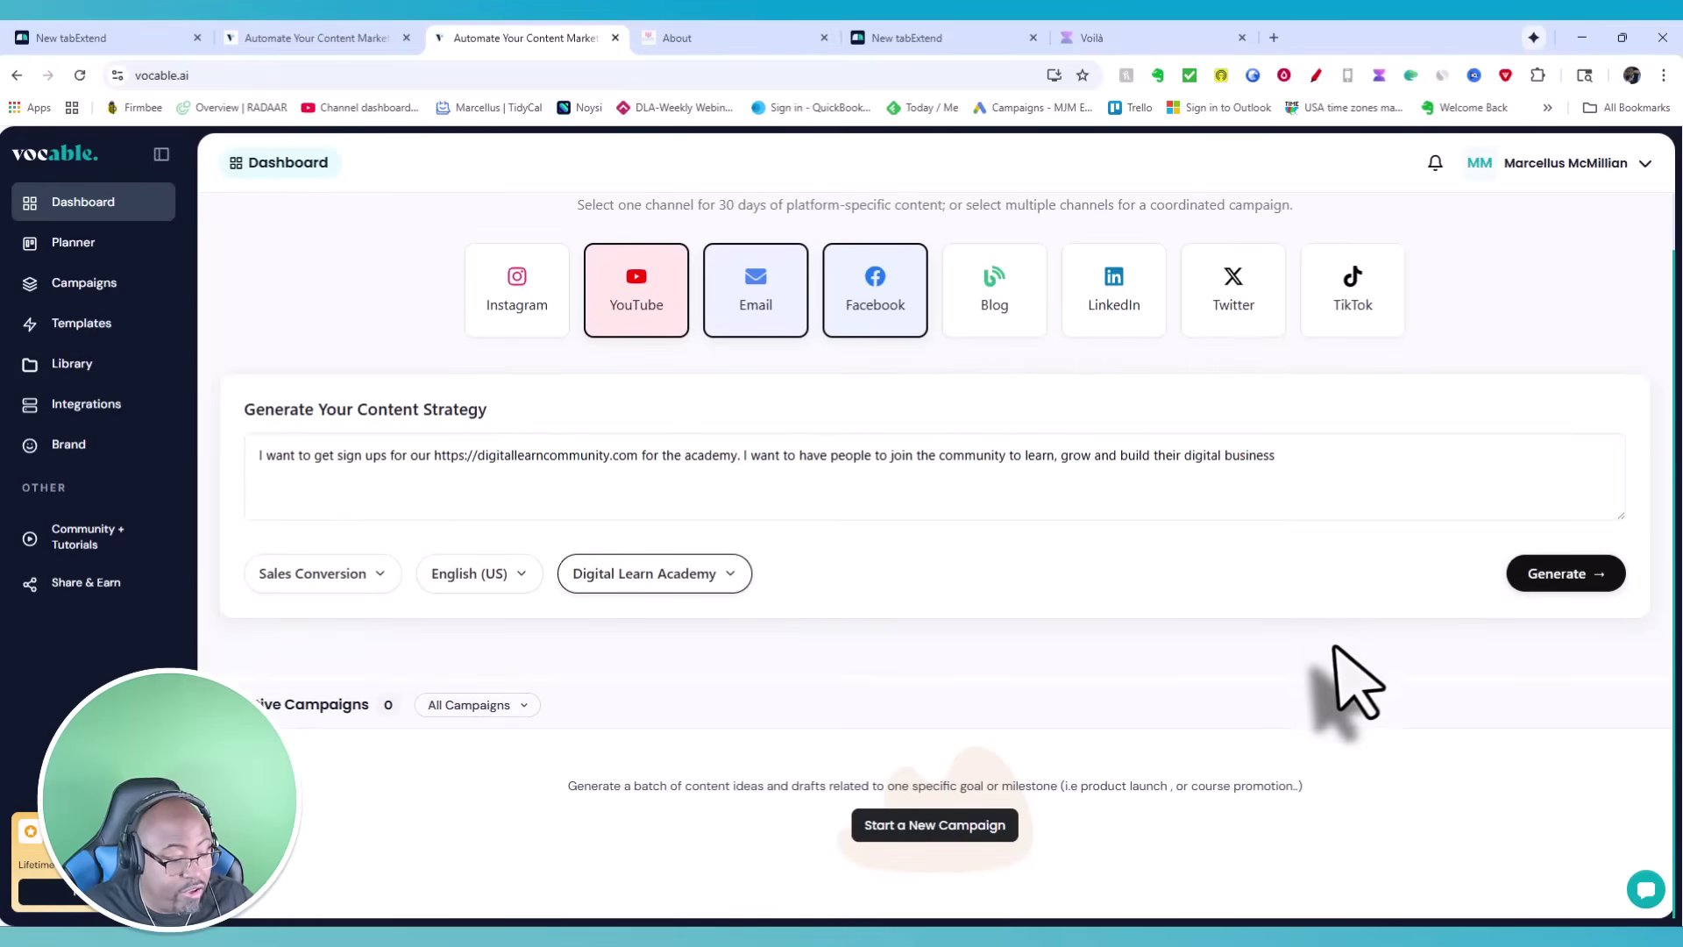
{"action": "left_click", "coordinate": [1548, 577]}
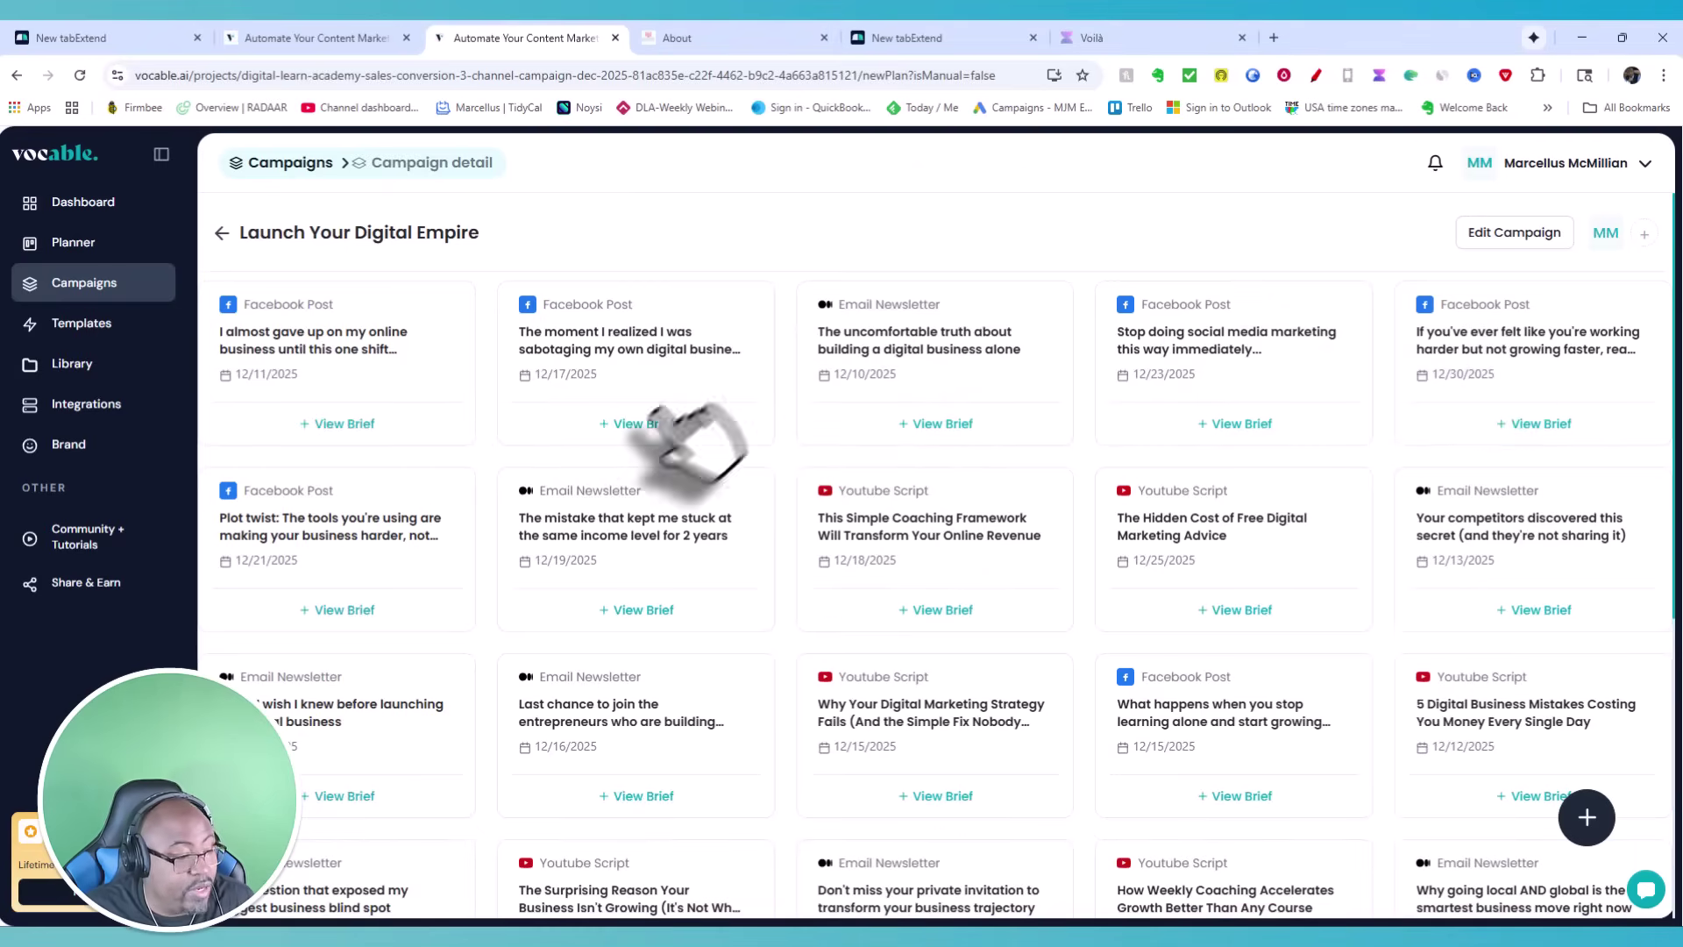
- Scroll through the 30 generated briefs of the Sales Conversion 3-Channel Campaign (Dec 2025)
{"action": "scroll", "coordinate": [868, 580], "scroll_direction": "down", "scroll_amount": 6}
{"action": "scroll", "coordinate": [876, 583], "scroll_direction": "up", "scroll_amount": 8}
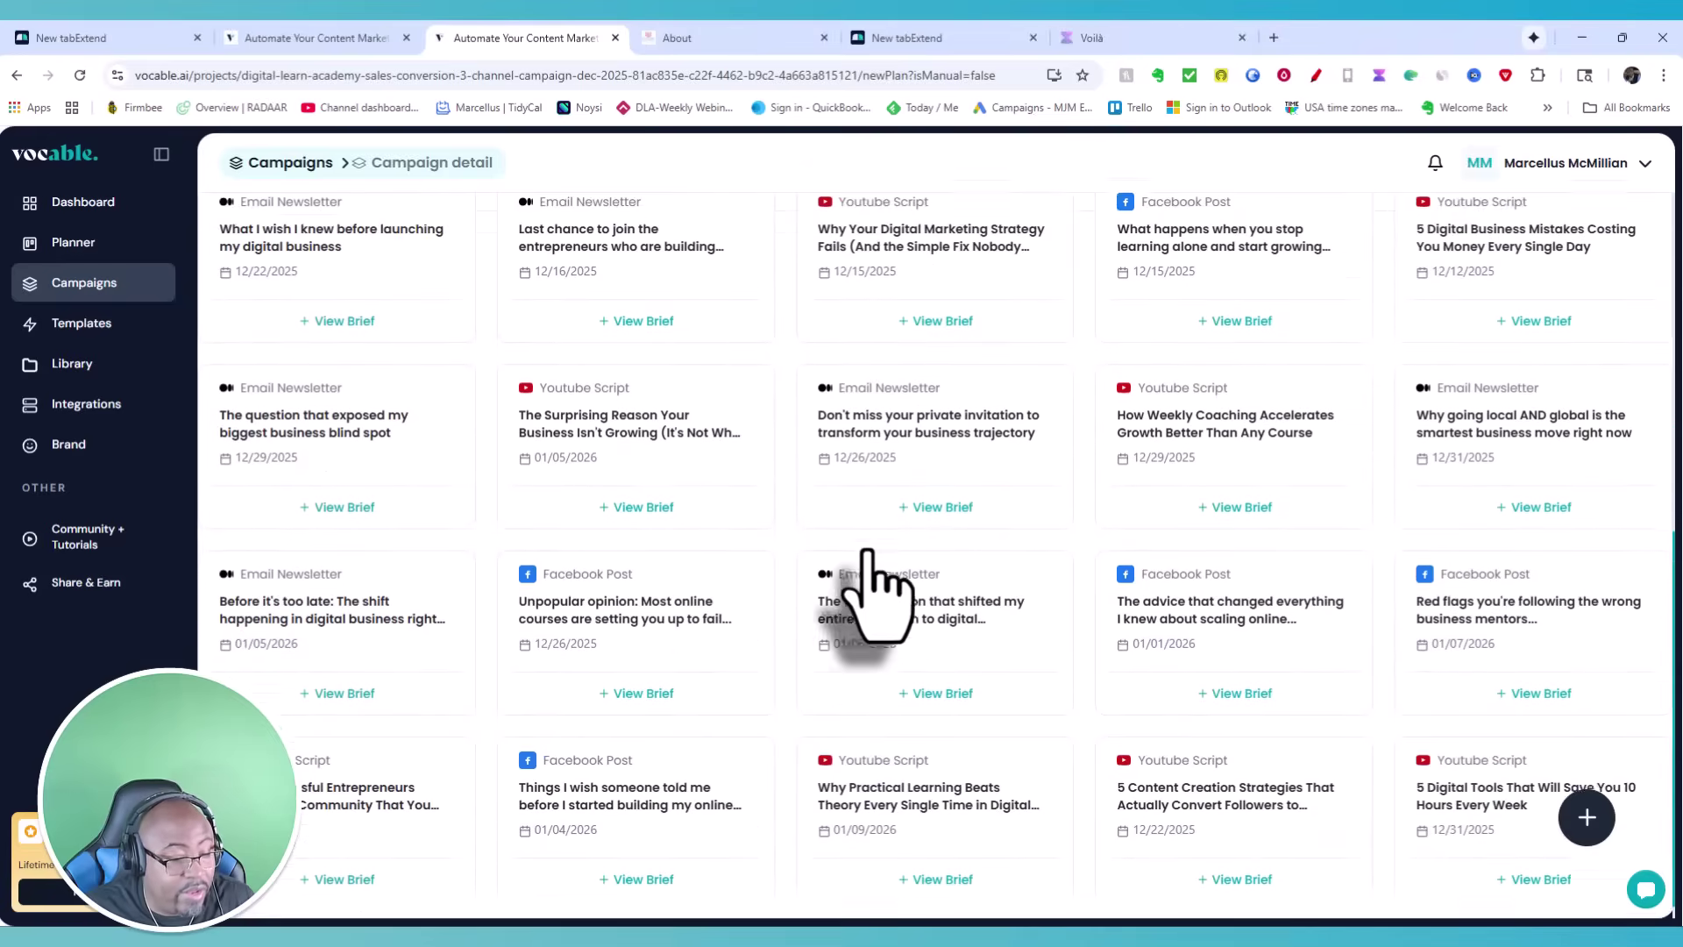
{"action": "scroll", "coordinate": [868, 580], "scroll_direction": "down", "scroll_amount": 3}
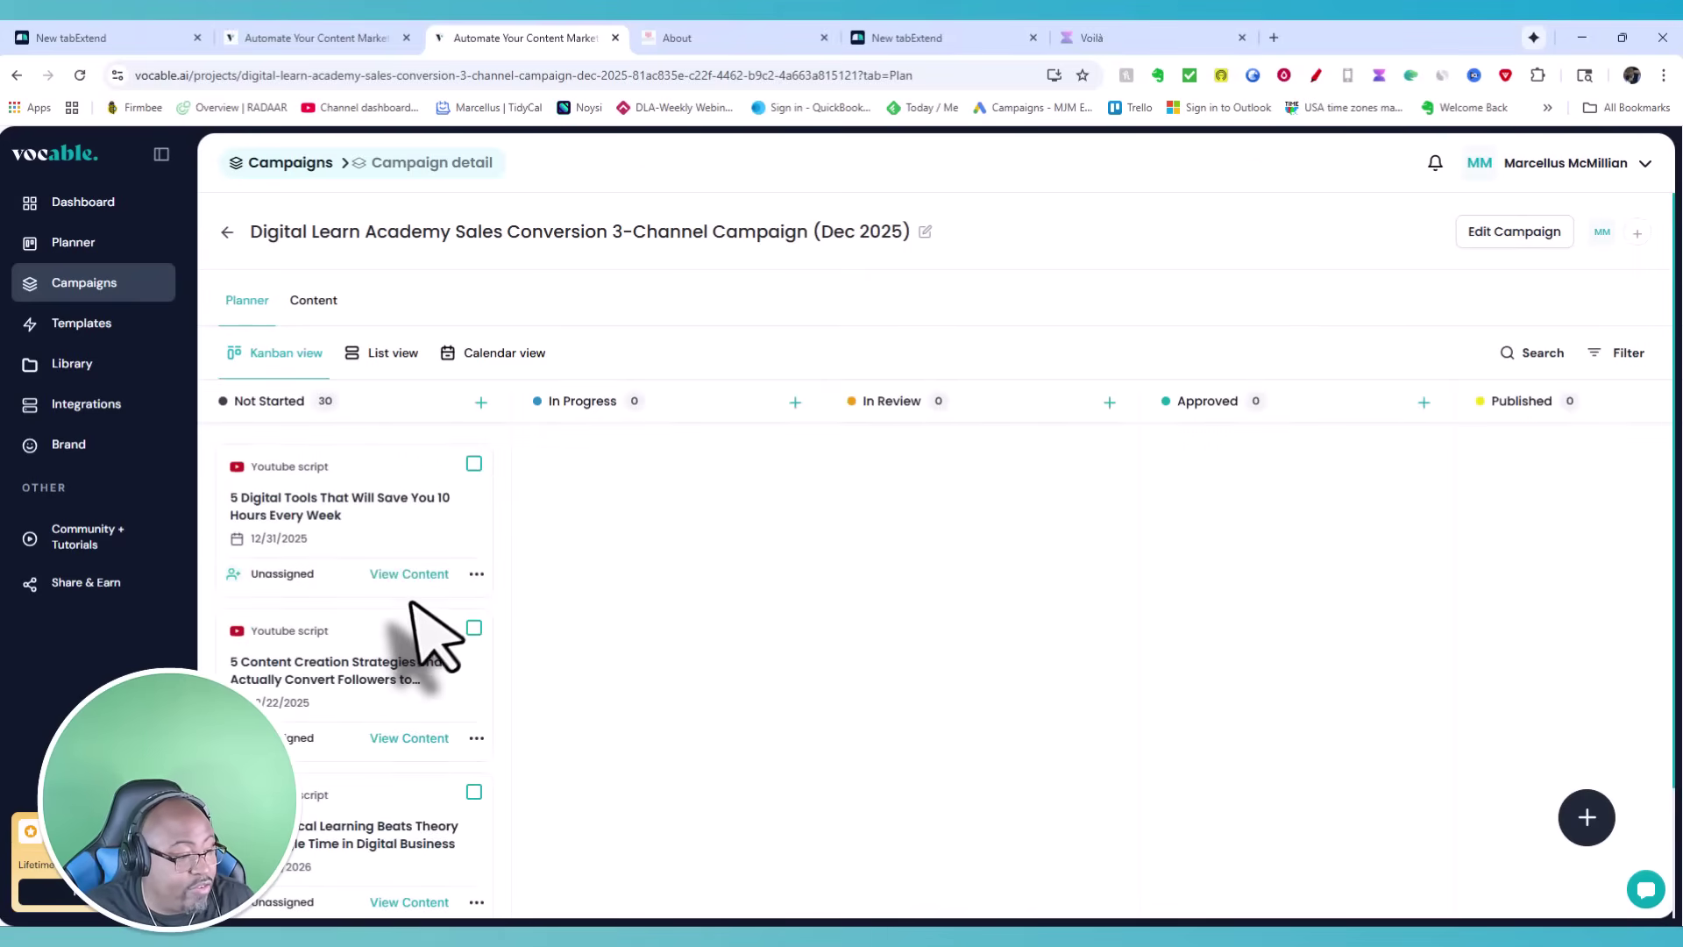
{"action": "scroll", "coordinate": [430, 640], "scroll_direction": "down", "scroll_amount": 8}
{"action": "scroll", "coordinate": [410, 604], "scroll_direction": "down", "scroll_amount": 10}
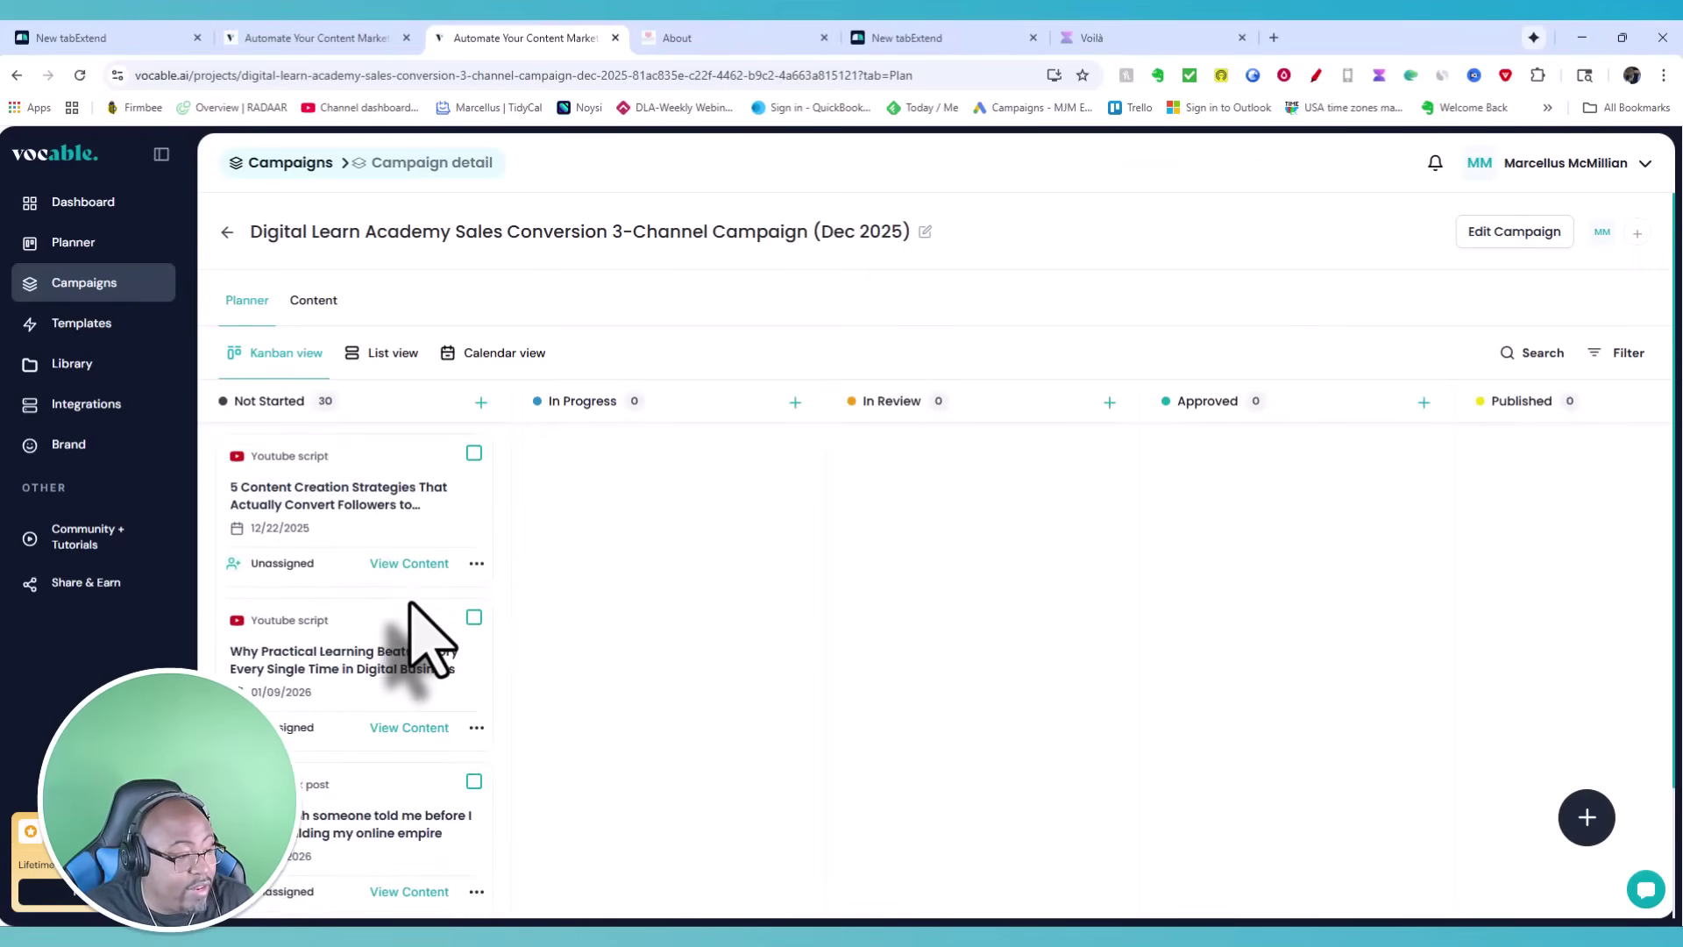
{"action": "scroll", "coordinate": [425, 640], "scroll_direction": "down", "scroll_amount": 3}
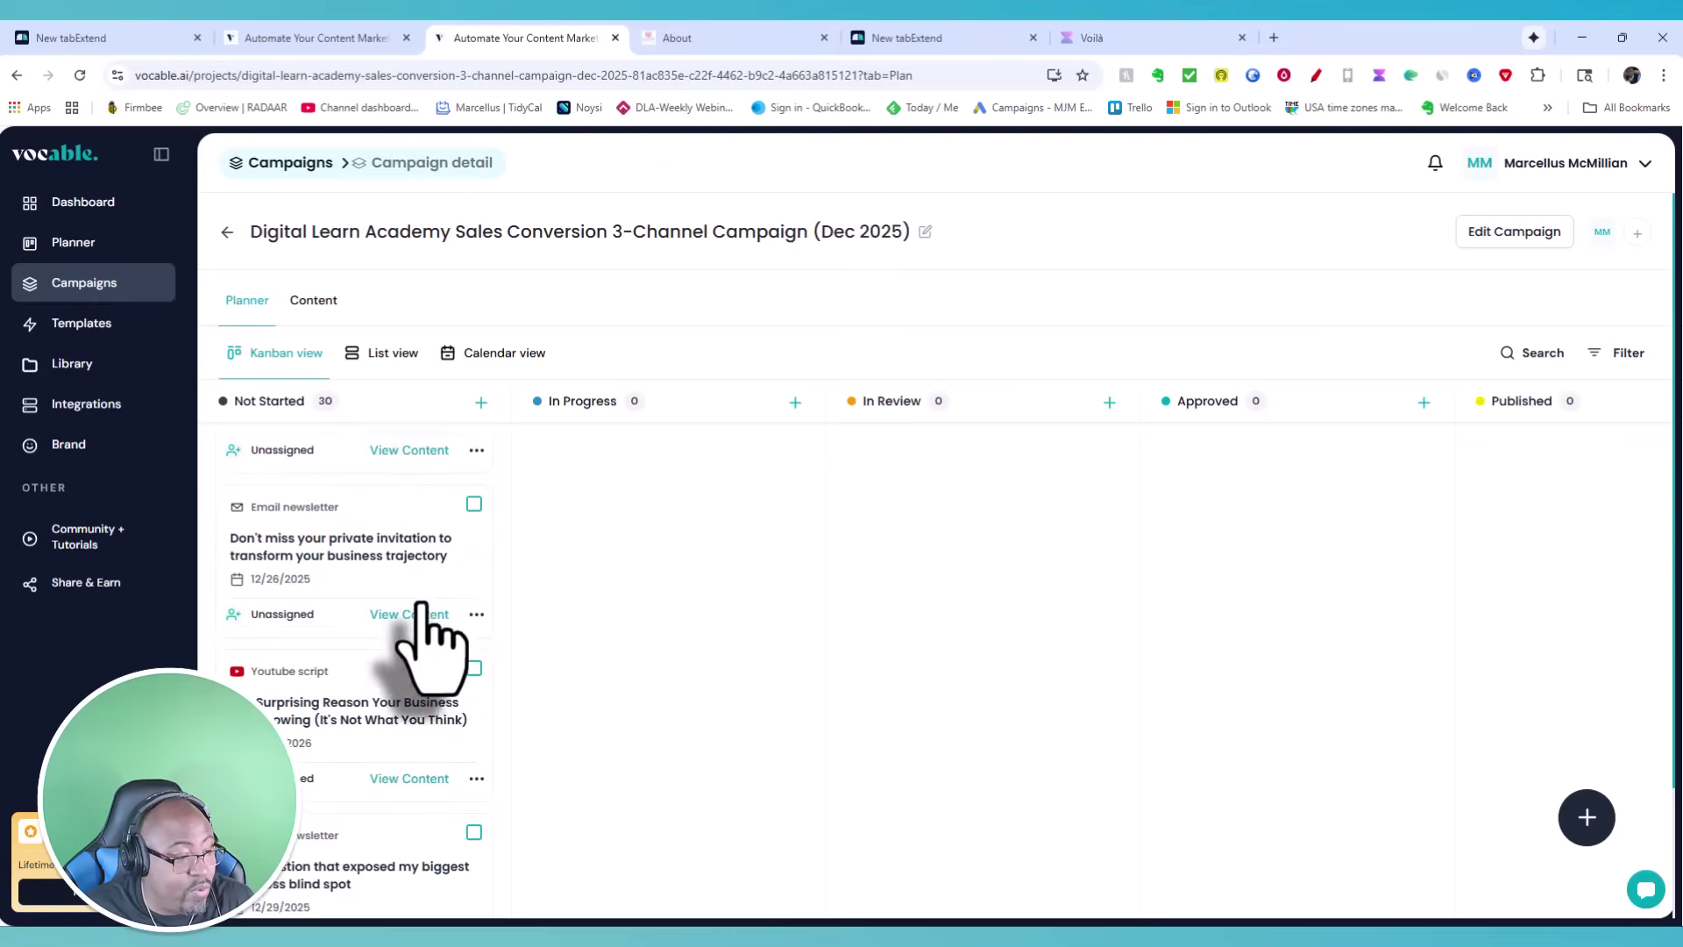
{"action": "left_click", "coordinate": [390, 353]}
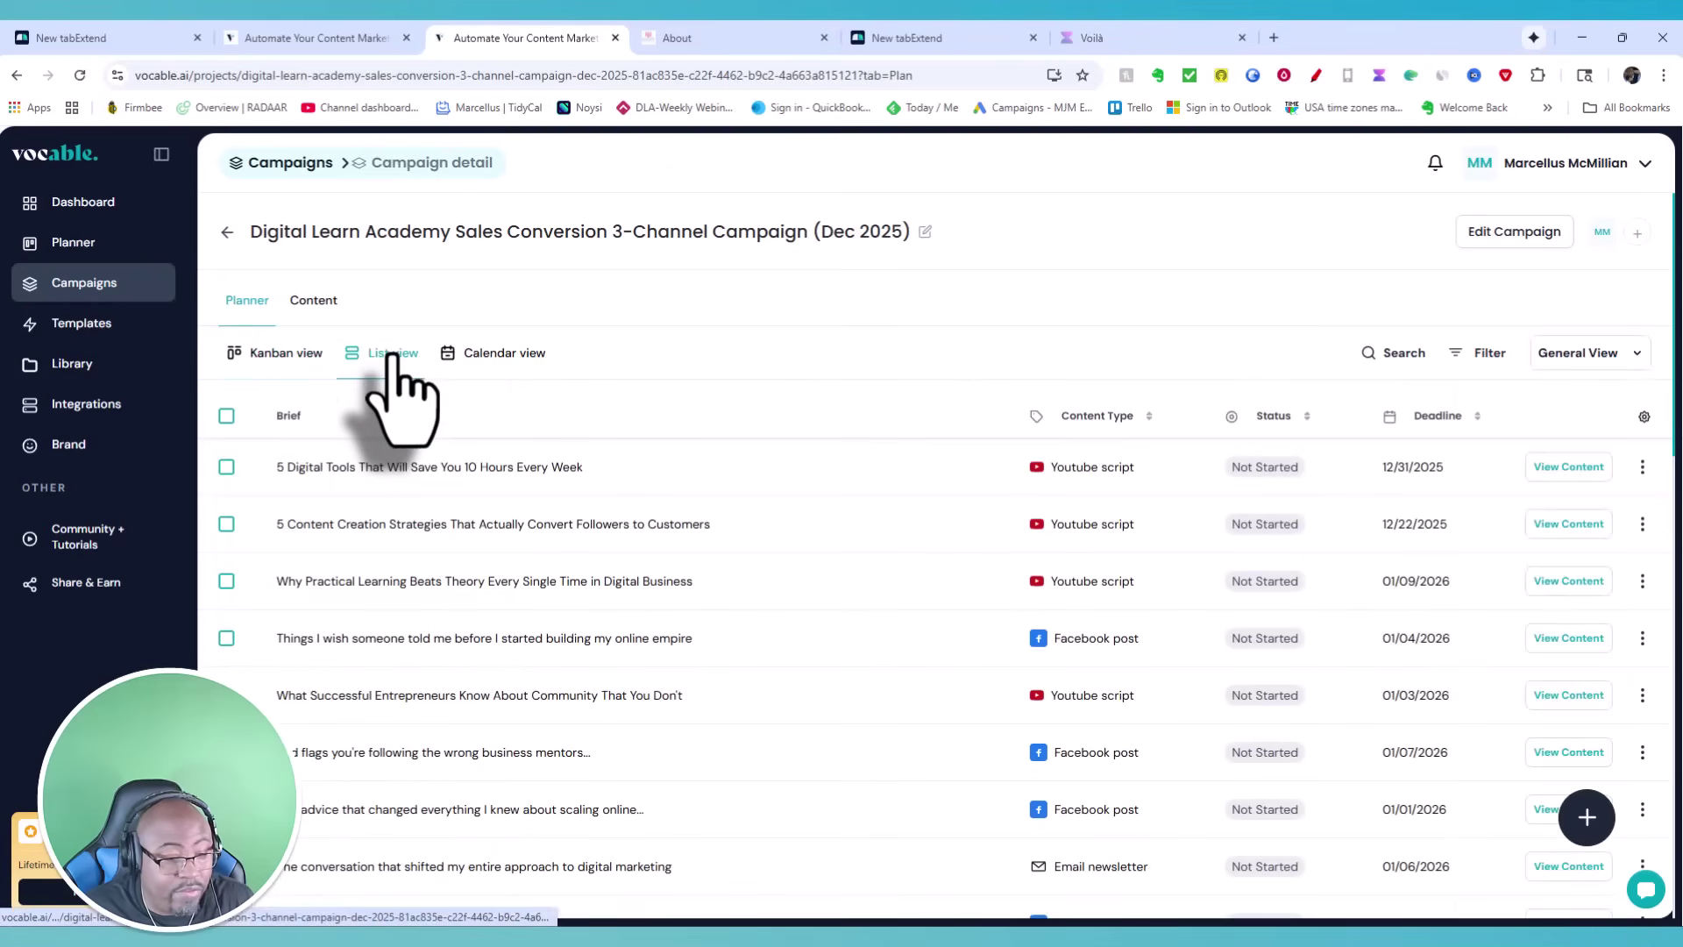
{"action": "left_click", "coordinate": [511, 353]}
{"action": "scroll", "coordinate": [594, 488], "scroll_direction": "down", "scroll_amount": 5}
{"action": "scroll", "coordinate": [599, 458], "scroll_direction": "up", "scroll_amount": 5}
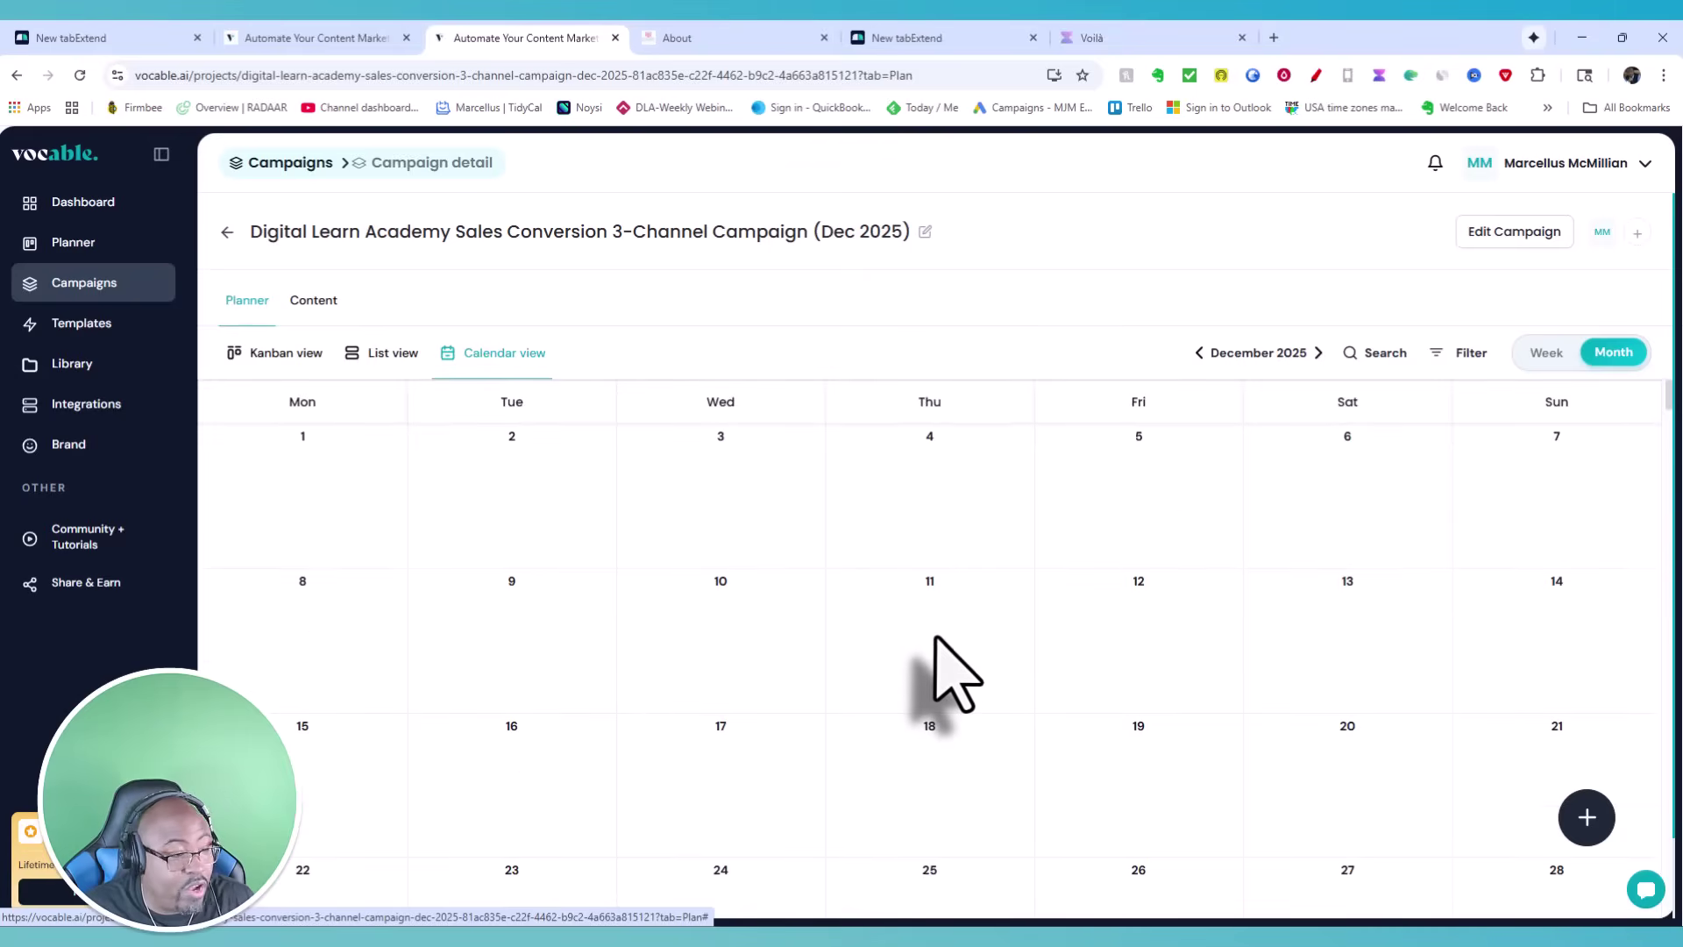
{"action": "left_click", "coordinate": [291, 355]}
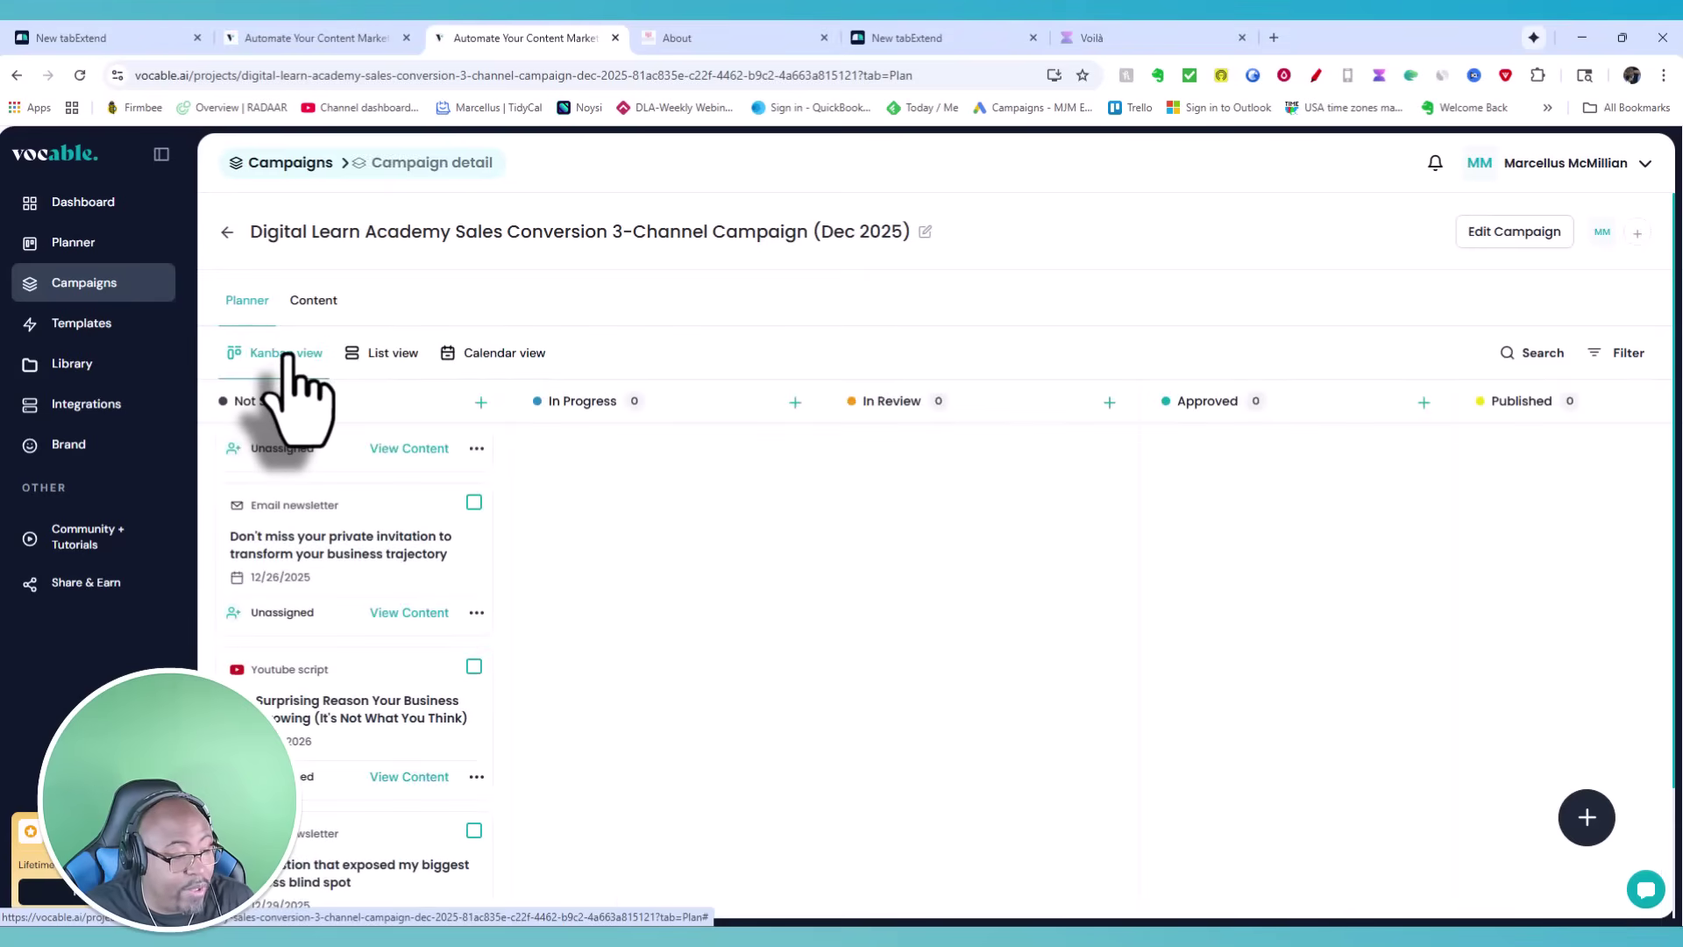
{"action": "left_click", "coordinate": [388, 550]}
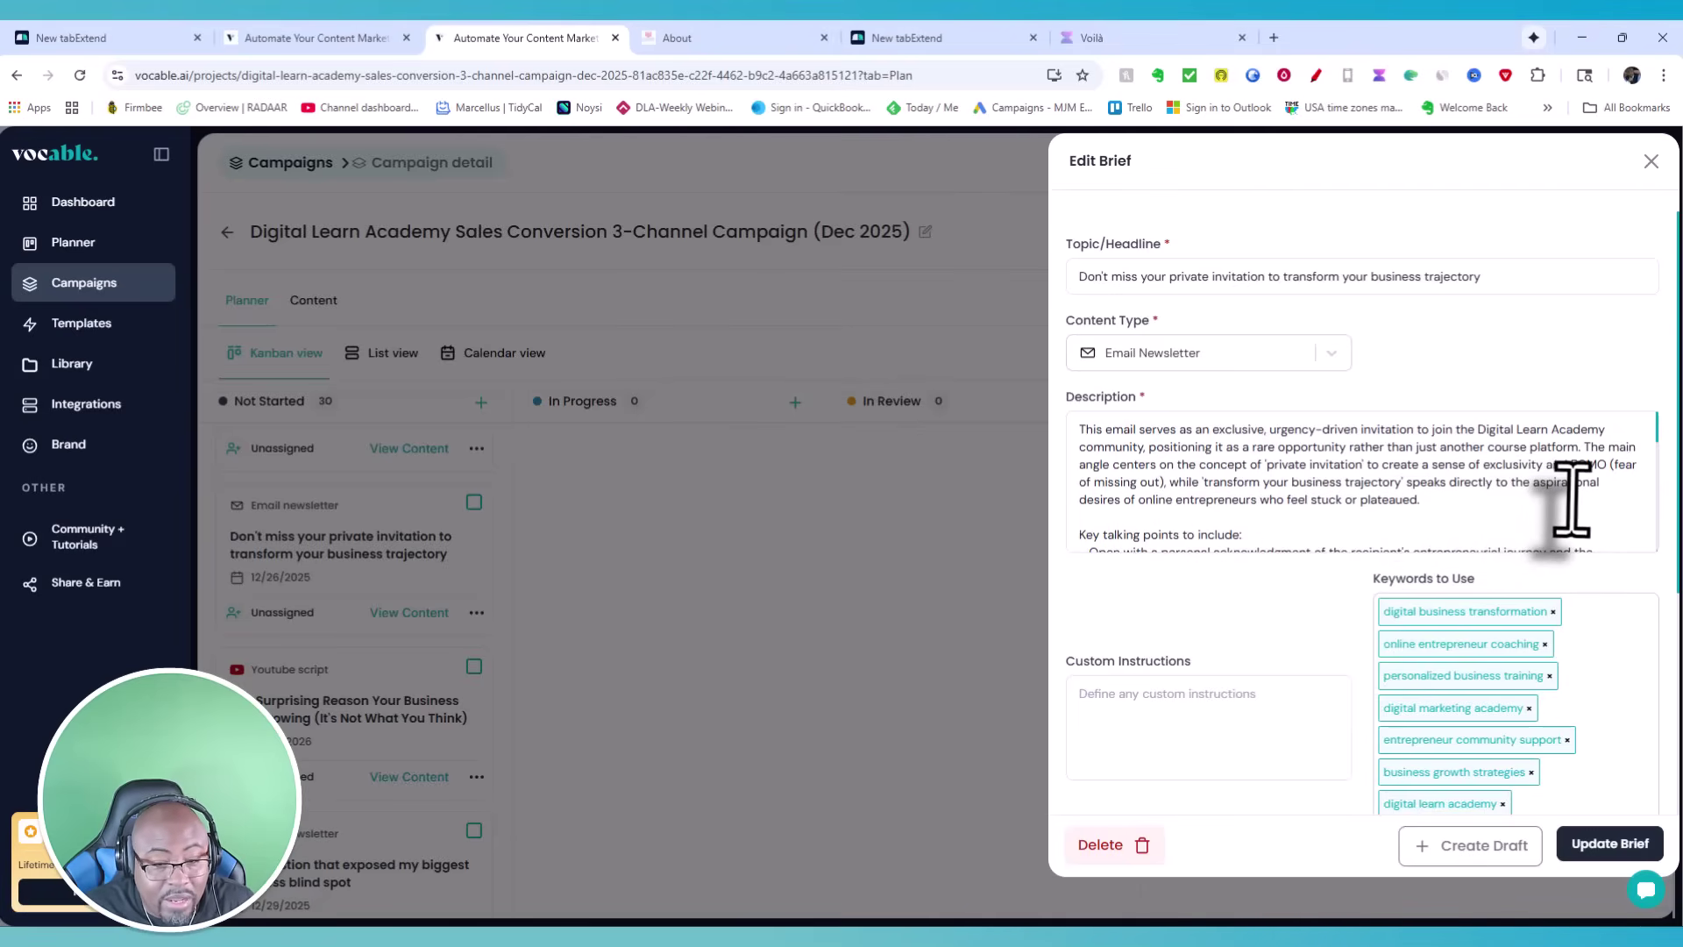
{"action": "scroll", "coordinate": [1604, 502], "scroll_direction": "down", "scroll_amount": 10}
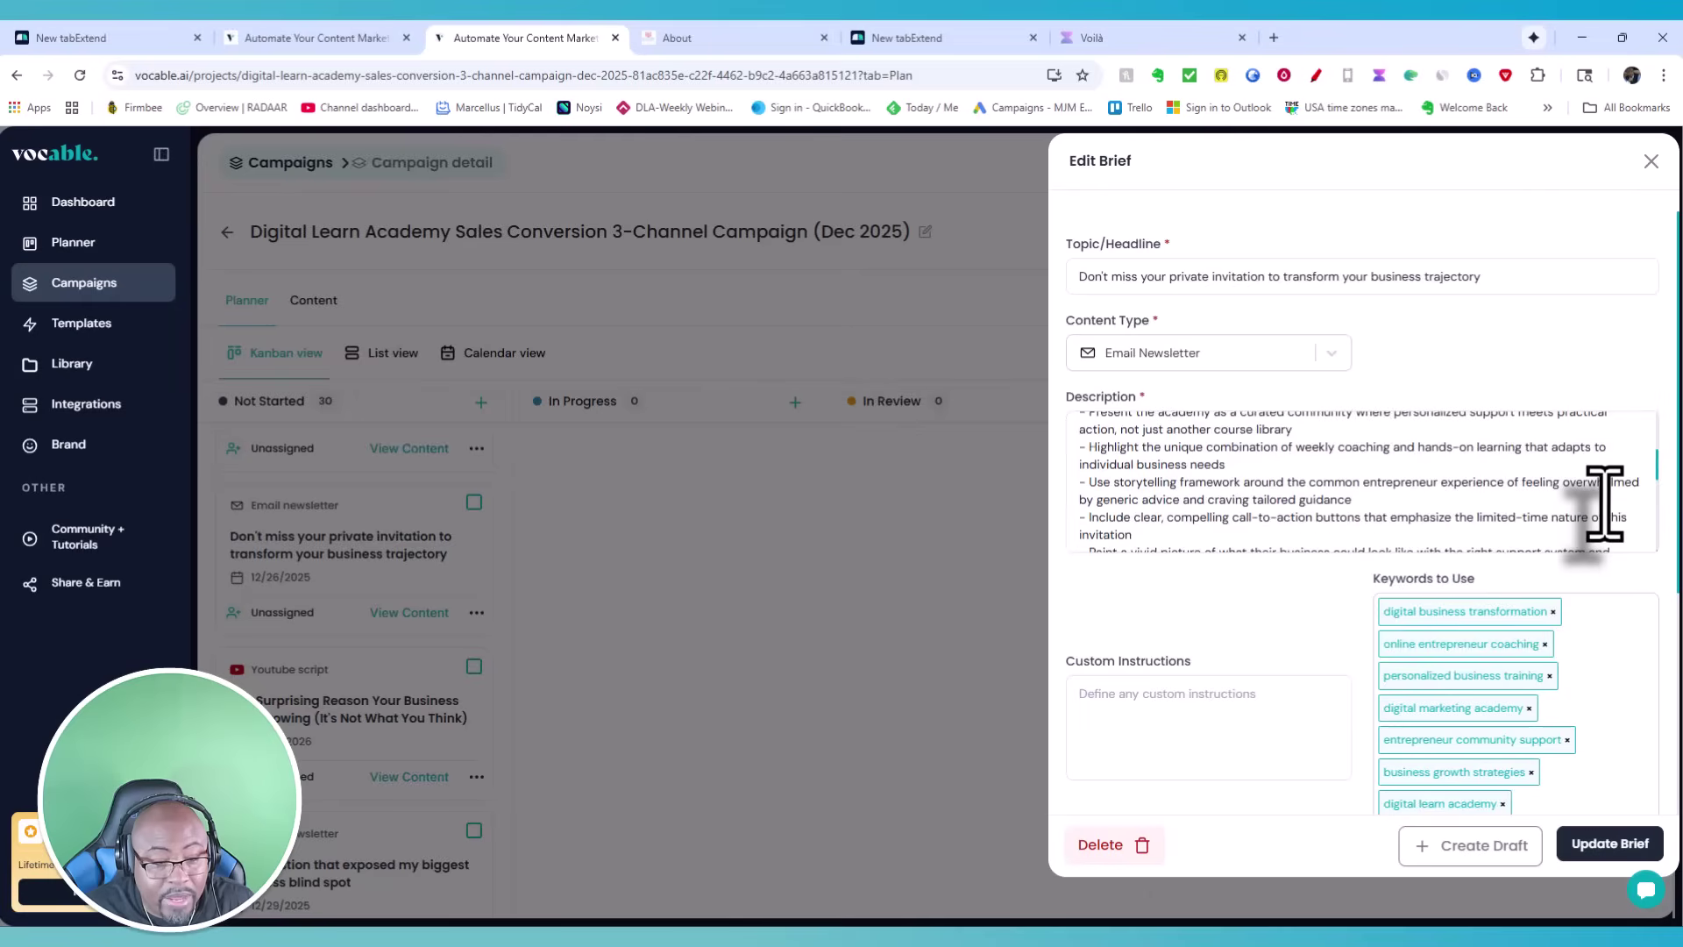
{"action": "scroll", "coordinate": [1604, 504], "scroll_direction": "down", "scroll_amount": 3}
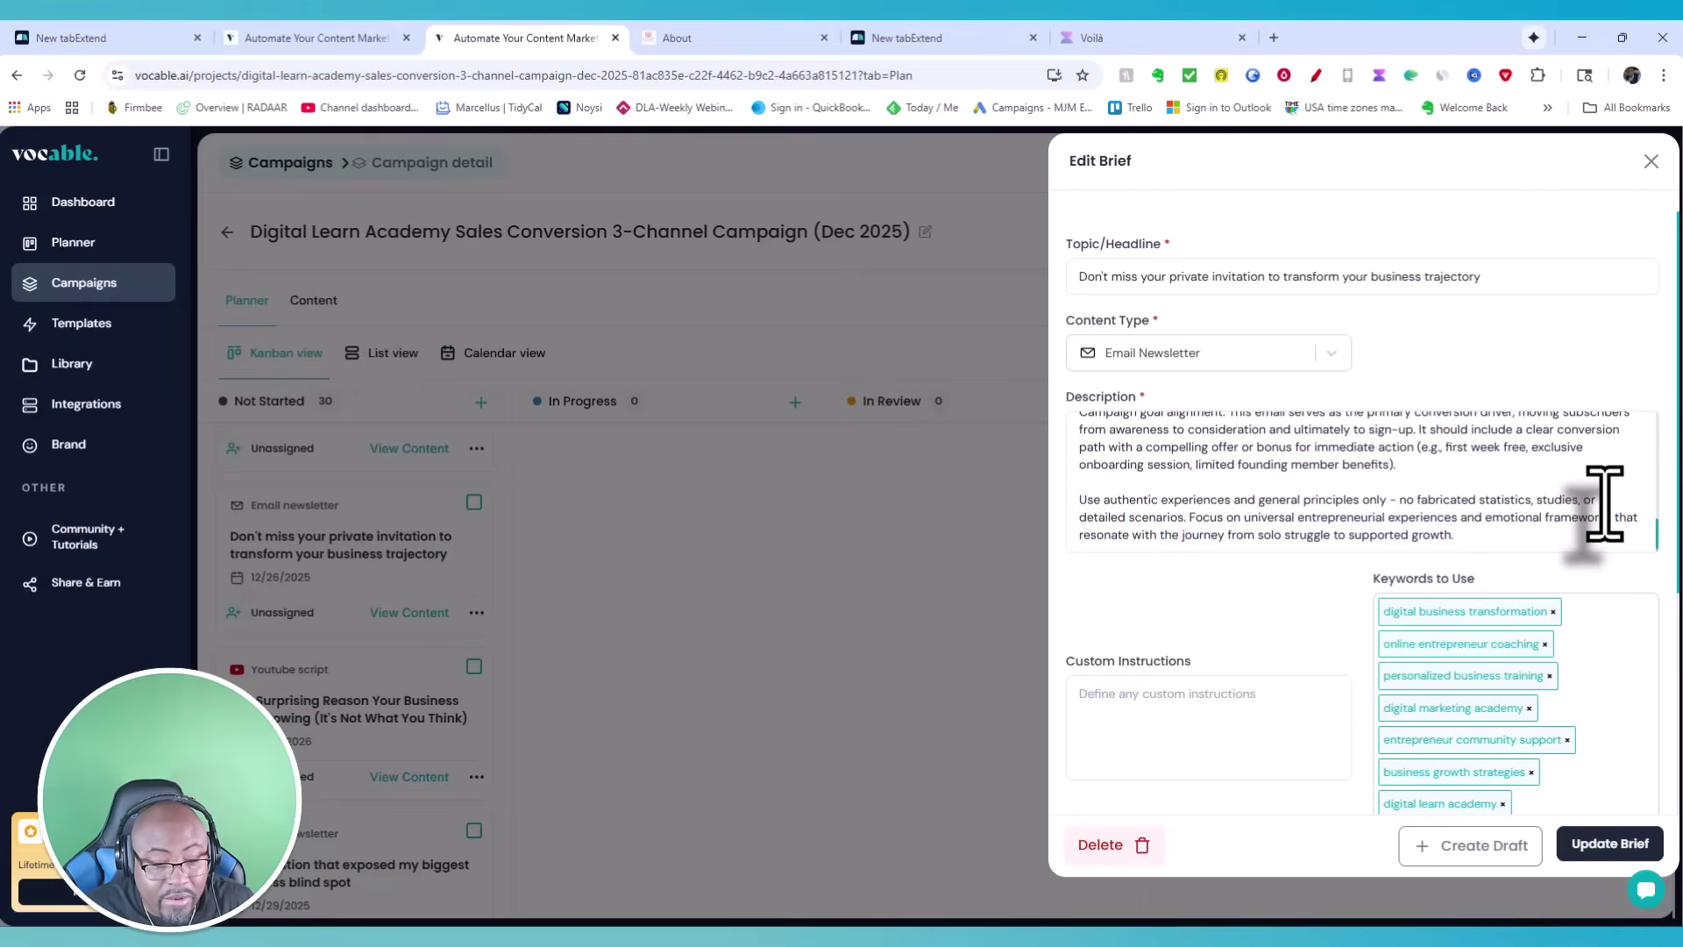
{"action": "scroll", "coordinate": [1604, 504], "scroll_direction": "up", "scroll_amount": 13}
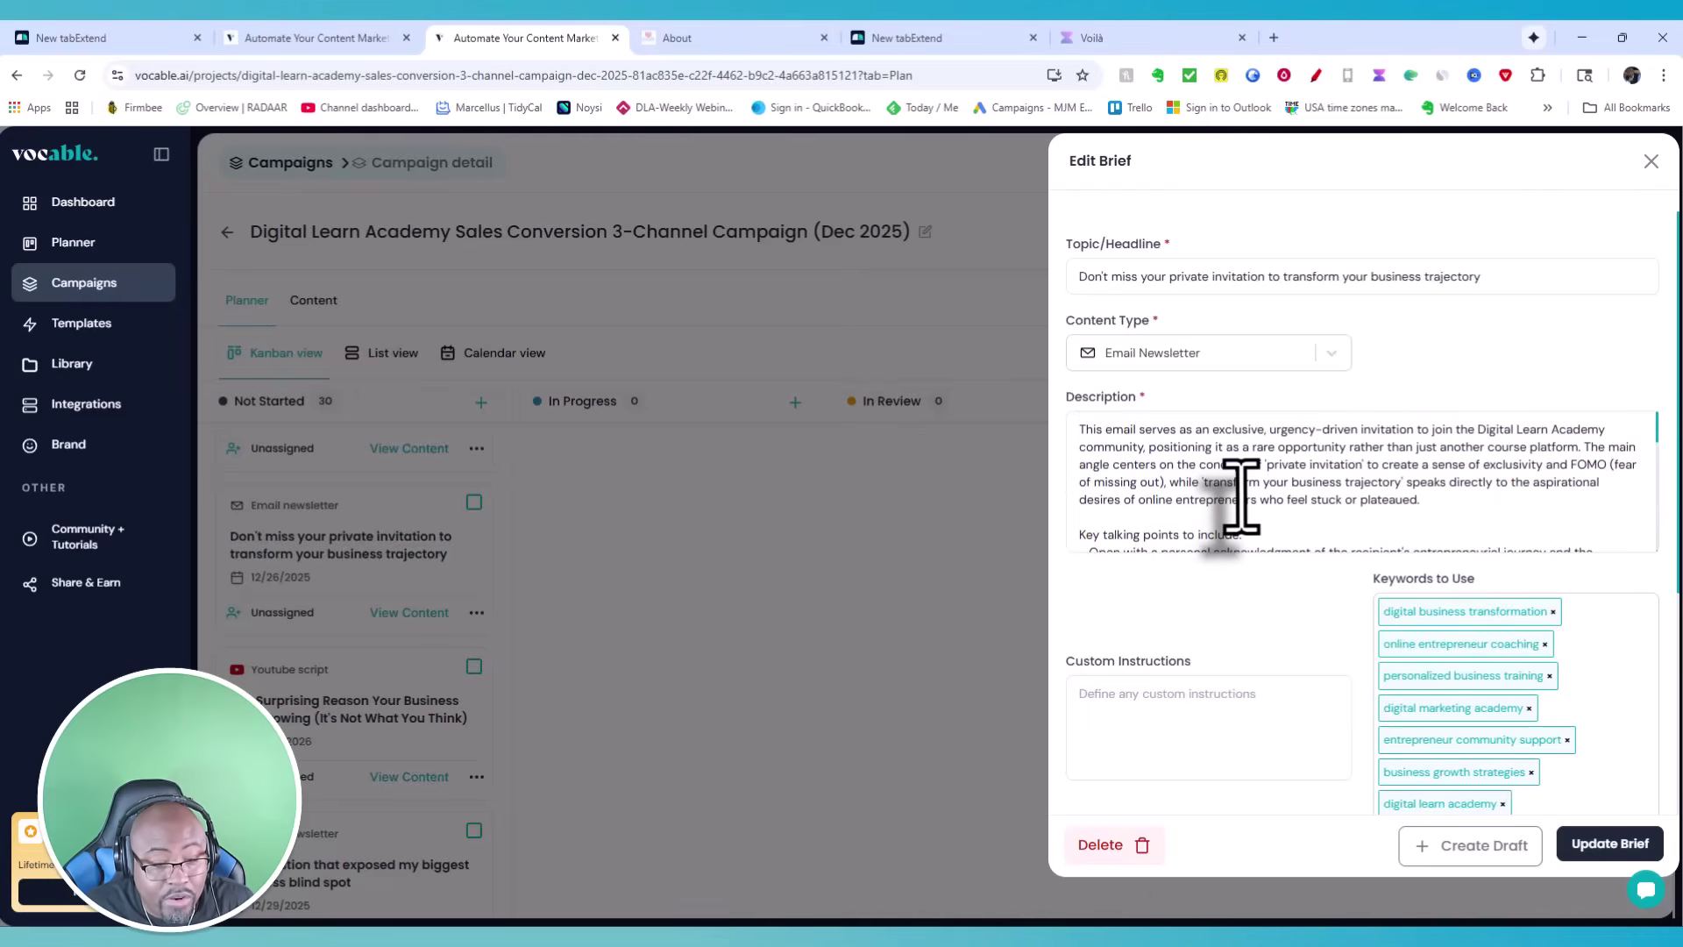
{"action": "scroll", "coordinate": [1298, 515], "scroll_direction": "down", "scroll_amount": 2}
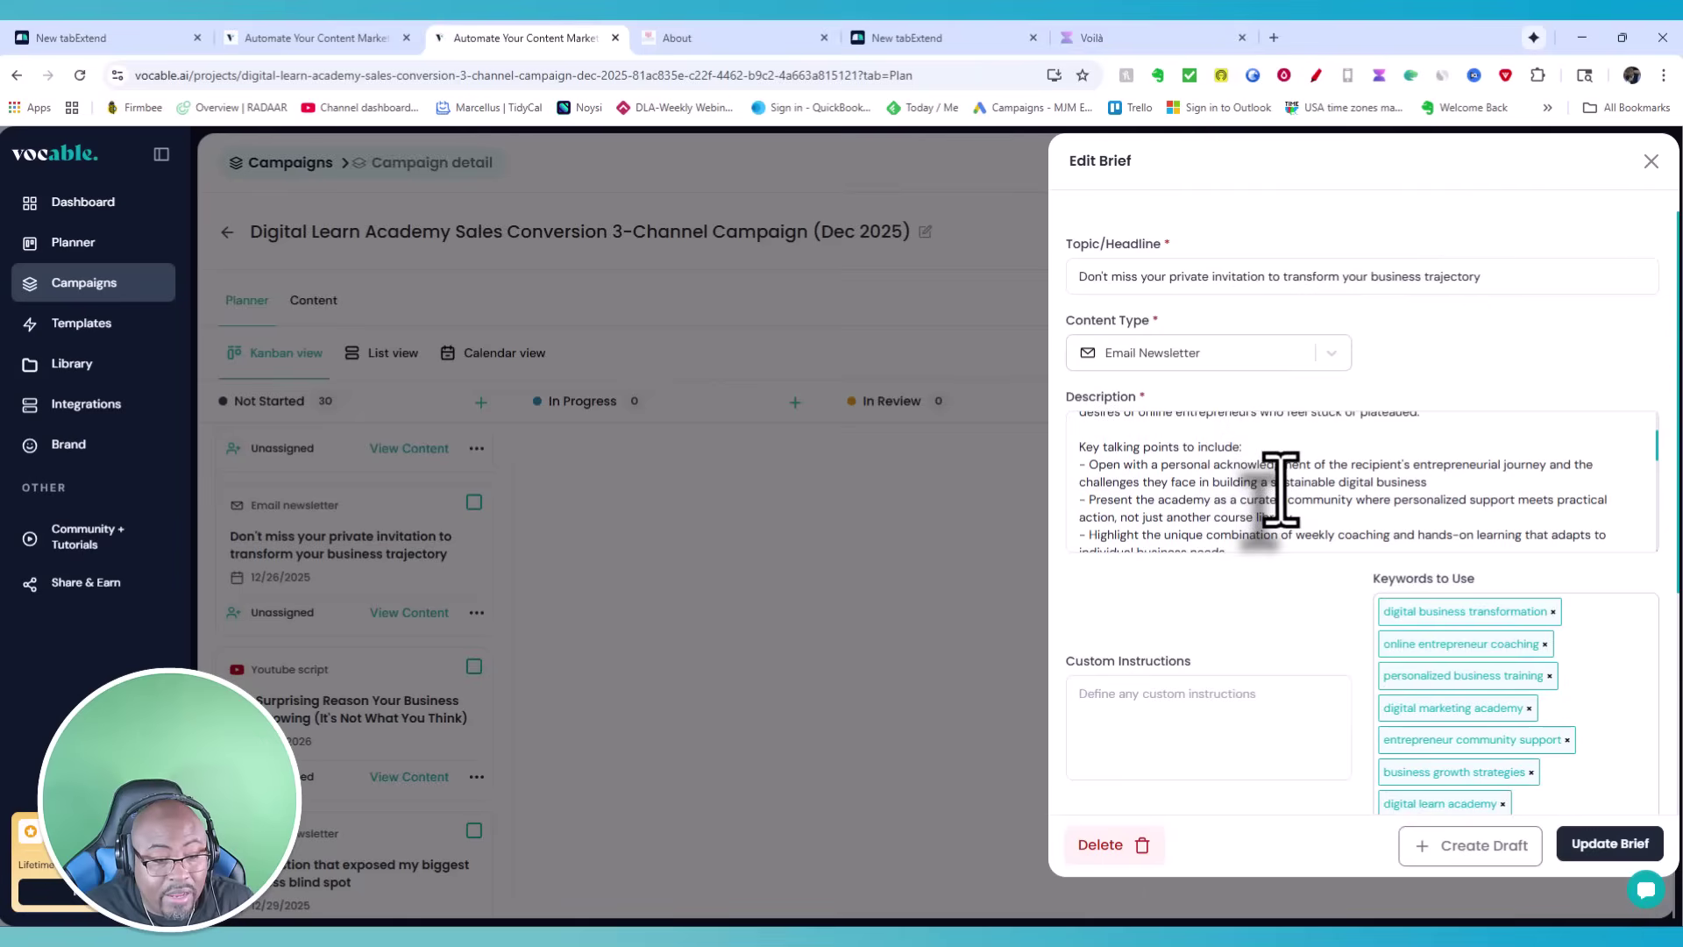
{"action": "scroll", "coordinate": [1276, 473], "scroll_direction": "up", "scroll_amount": 3}
{"action": "scroll", "coordinate": [1277, 486], "scroll_direction": "down", "scroll_amount": 6}
{"action": "scroll", "coordinate": [1281, 490], "scroll_direction": "down", "scroll_amount": 3}
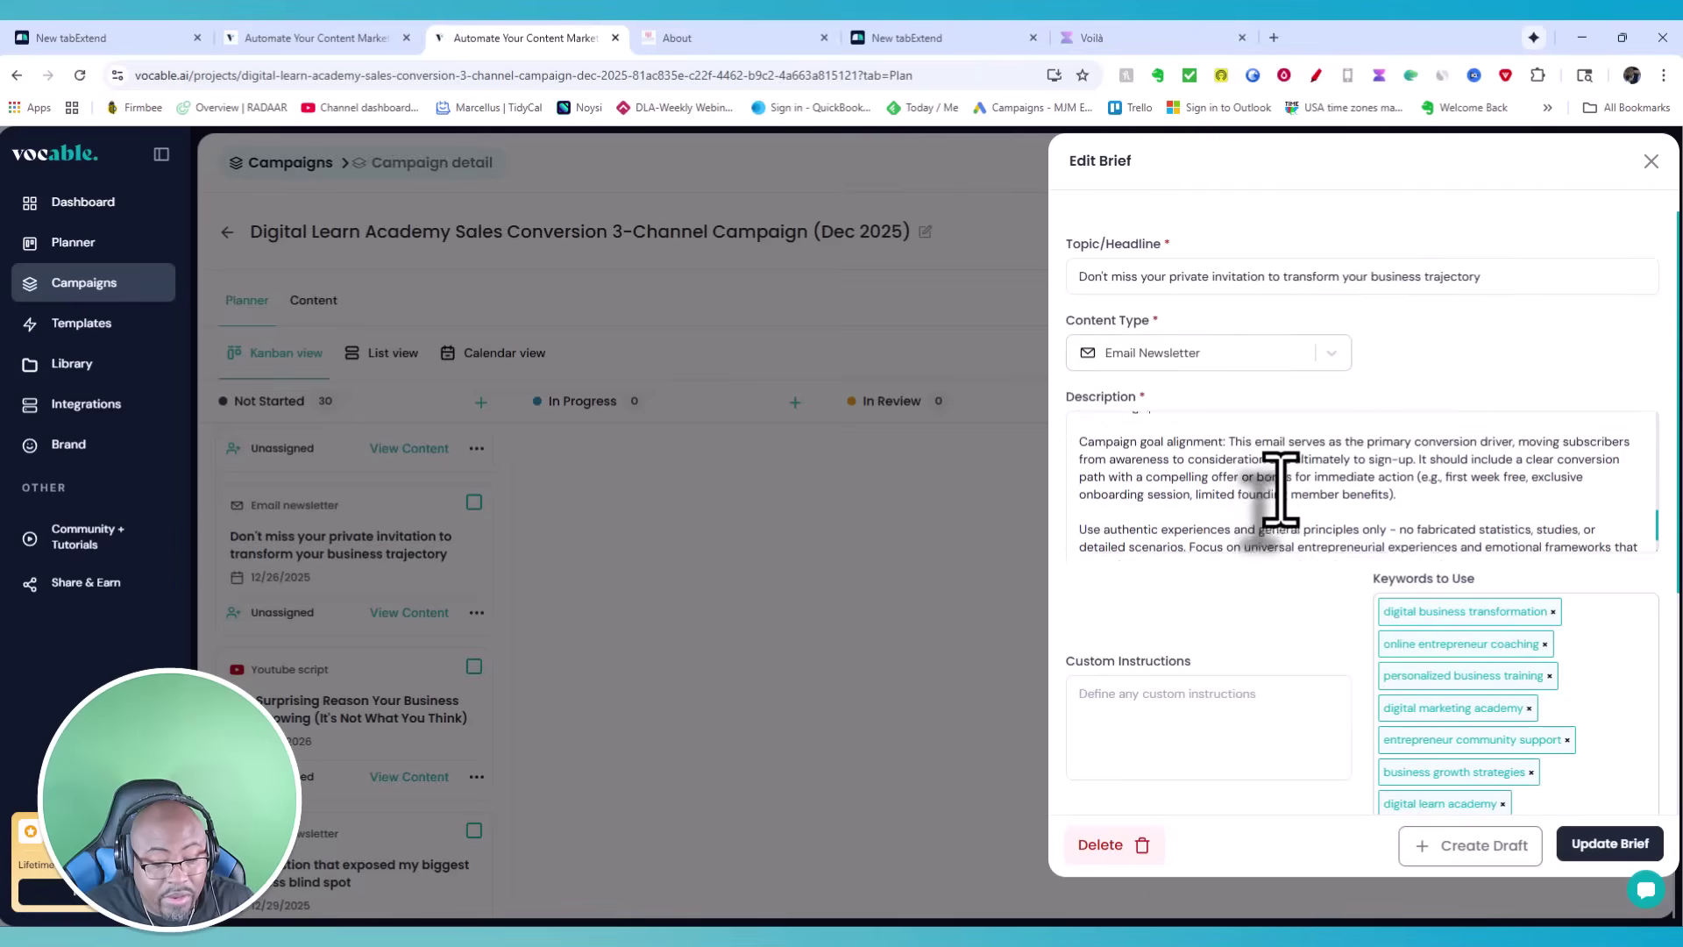
{"action": "scroll", "coordinate": [1281, 489], "scroll_direction": "down", "scroll_amount": 5}
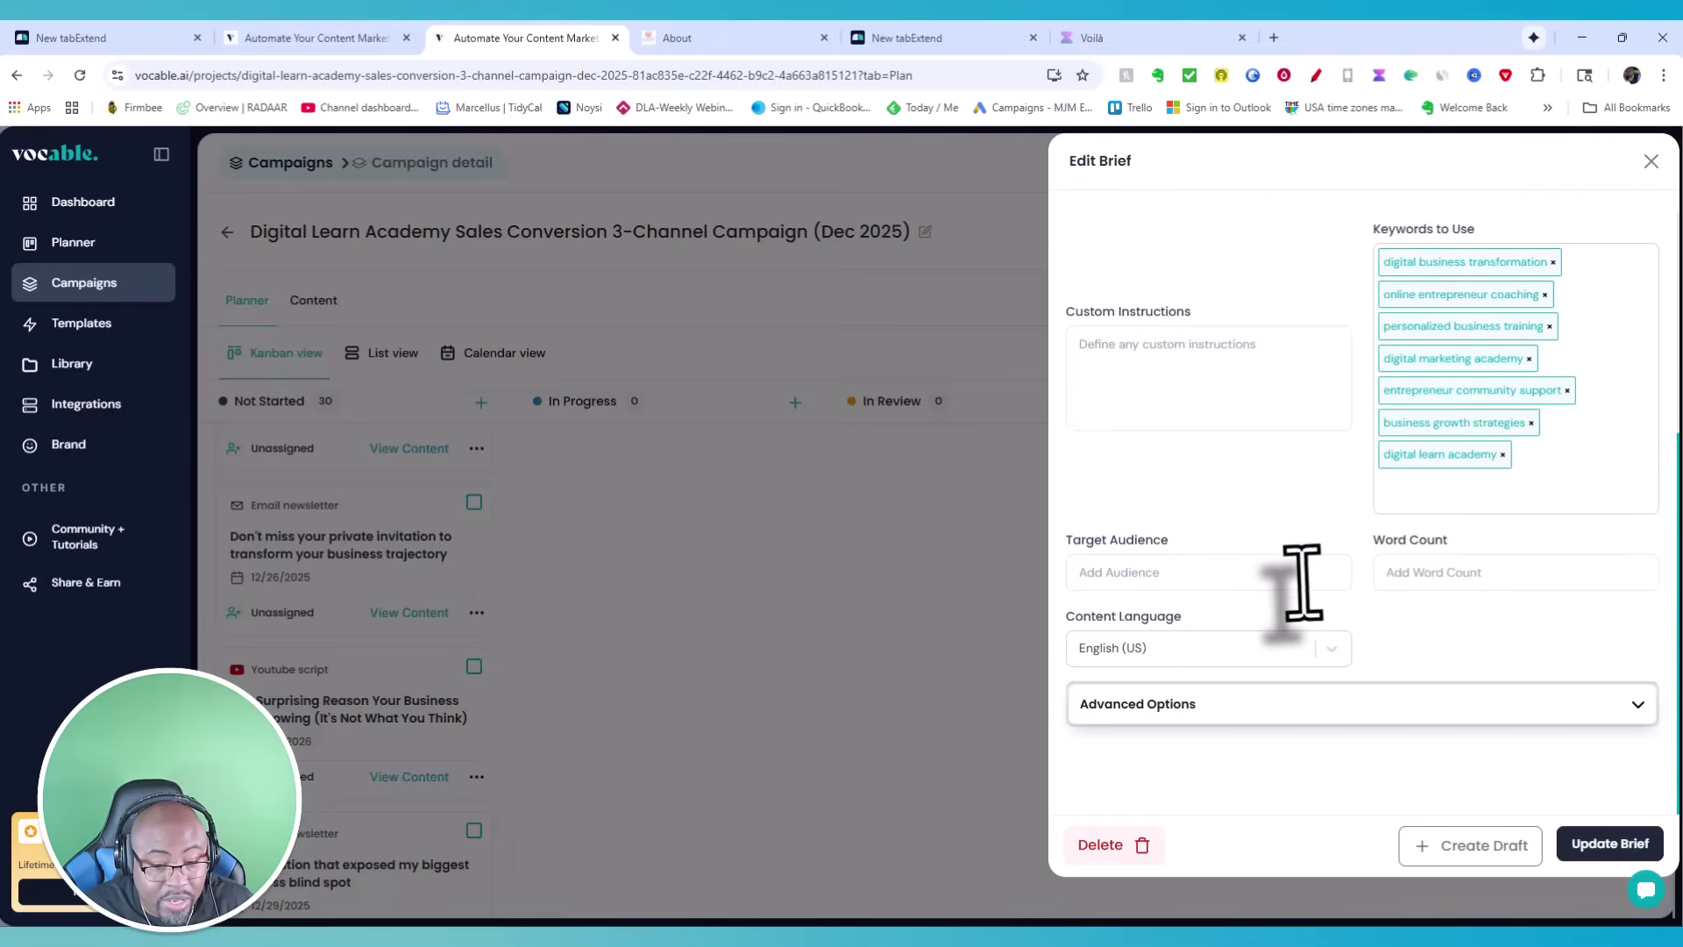
- Expand Advanced Options showing Not Started, Medium priority and 12/25/2025 due date, and try Create Draft
{"action": "left_click", "coordinate": [1637, 704]}
{"action": "left_click", "coordinate": [1637, 704]}
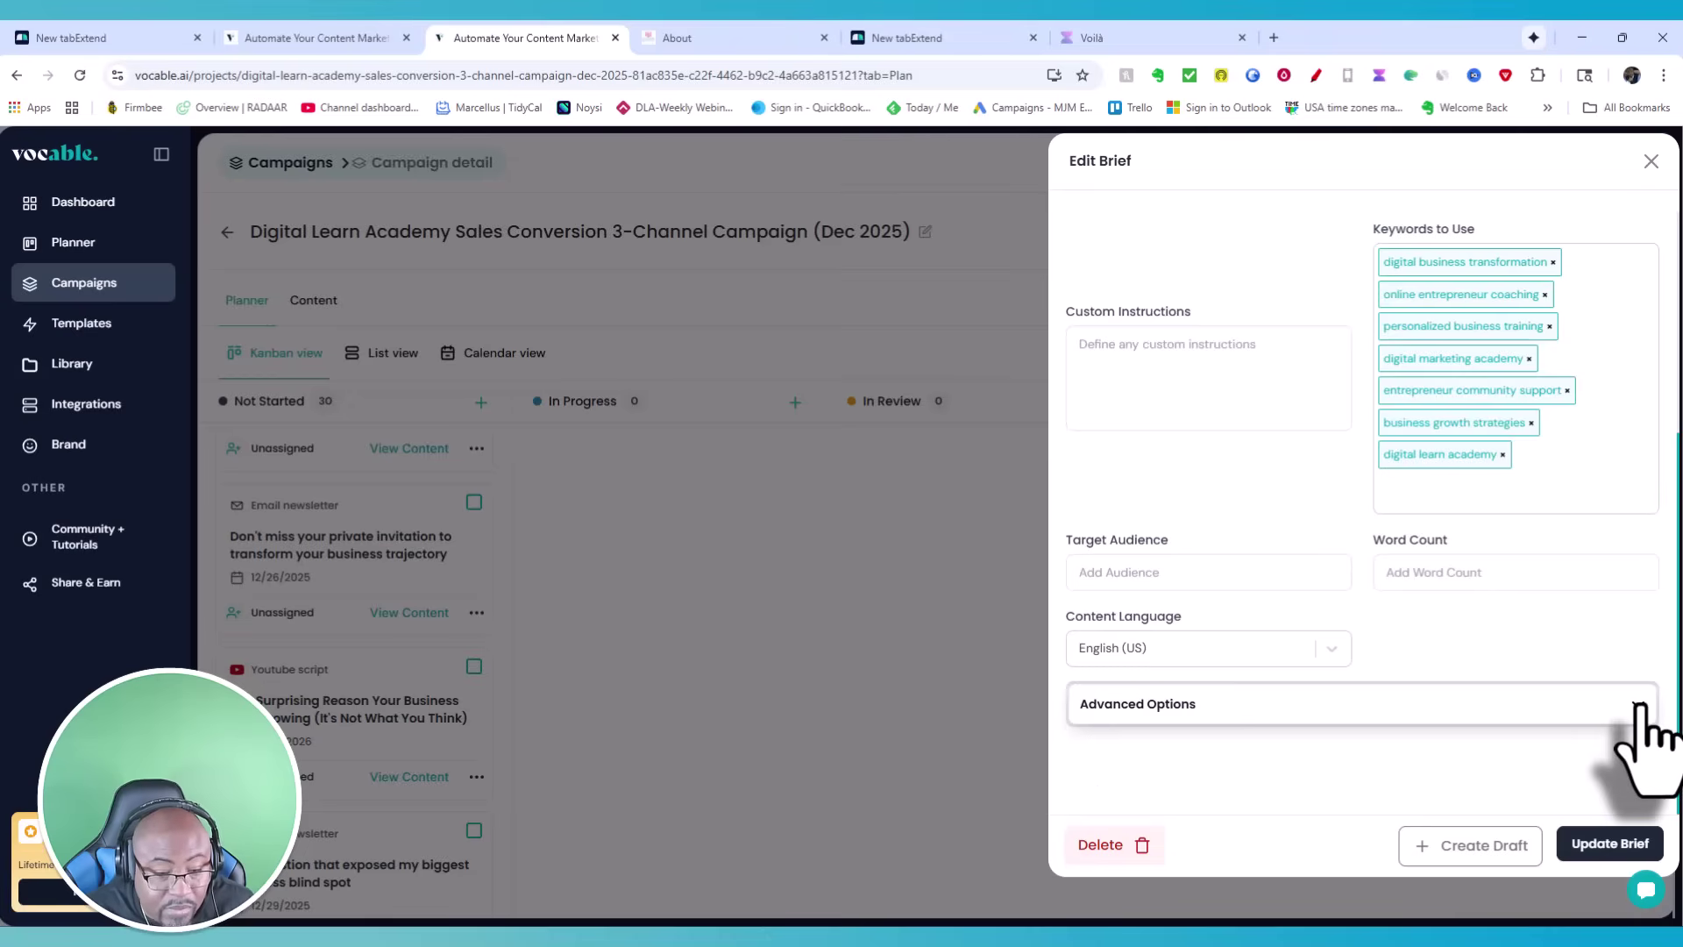
{"action": "left_click", "coordinate": [1637, 704]}
{"action": "scroll", "coordinate": [1465, 701], "scroll_direction": "down", "scroll_amount": 3}
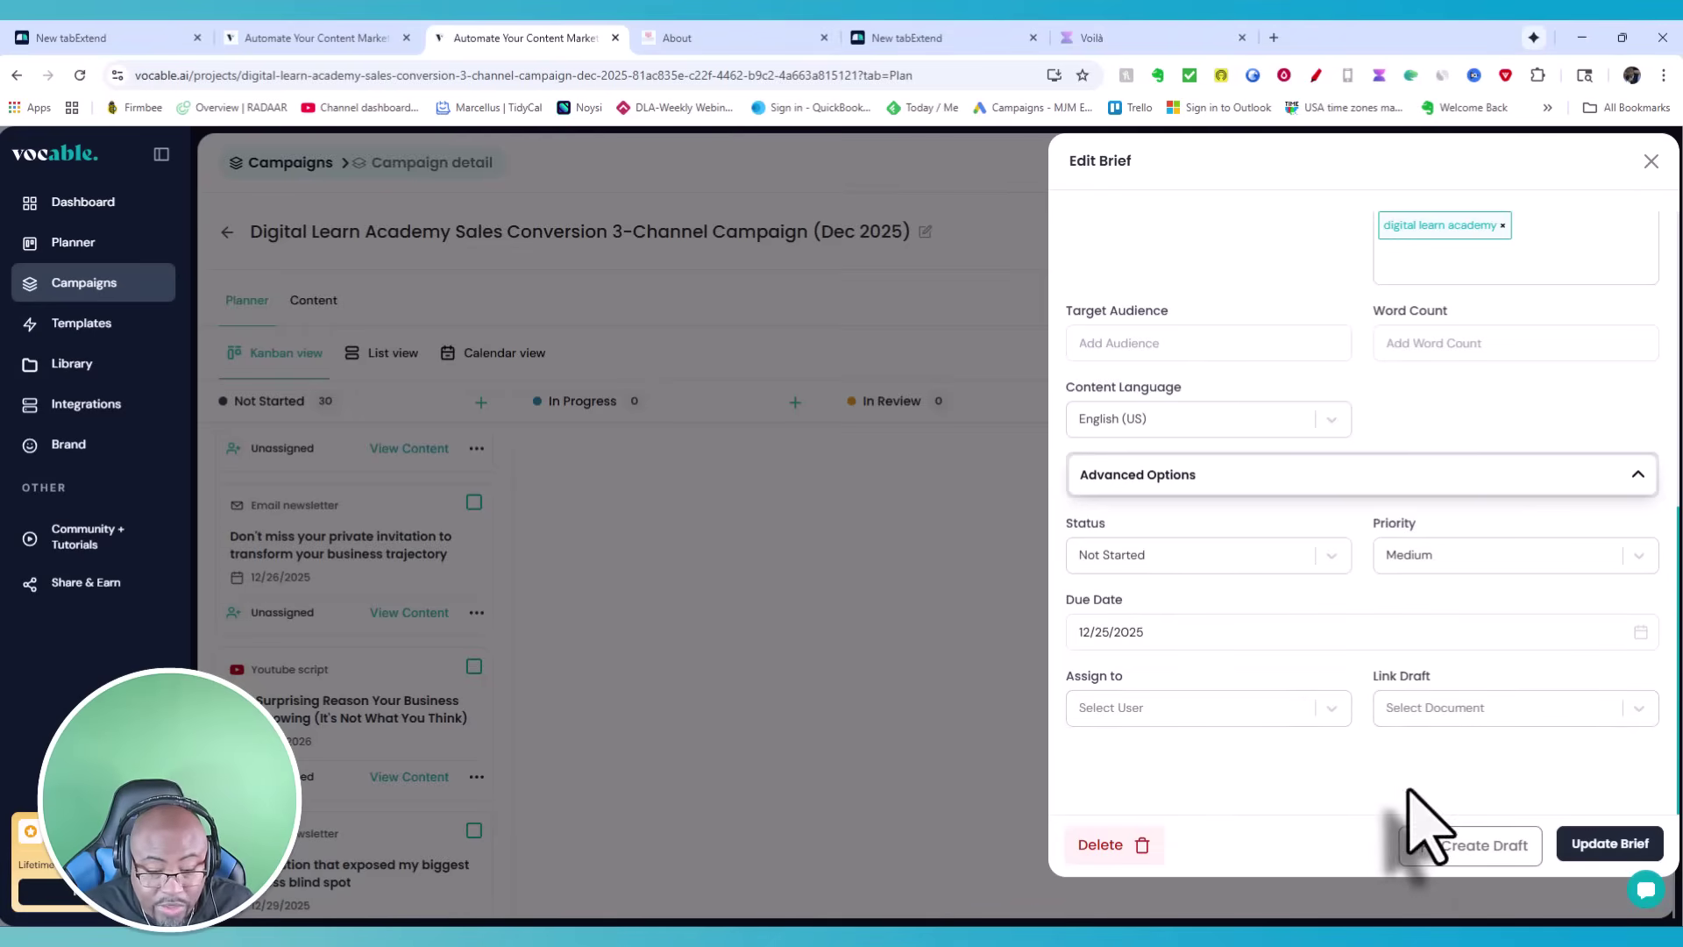
{"action": "left_click", "coordinate": [1508, 855]}
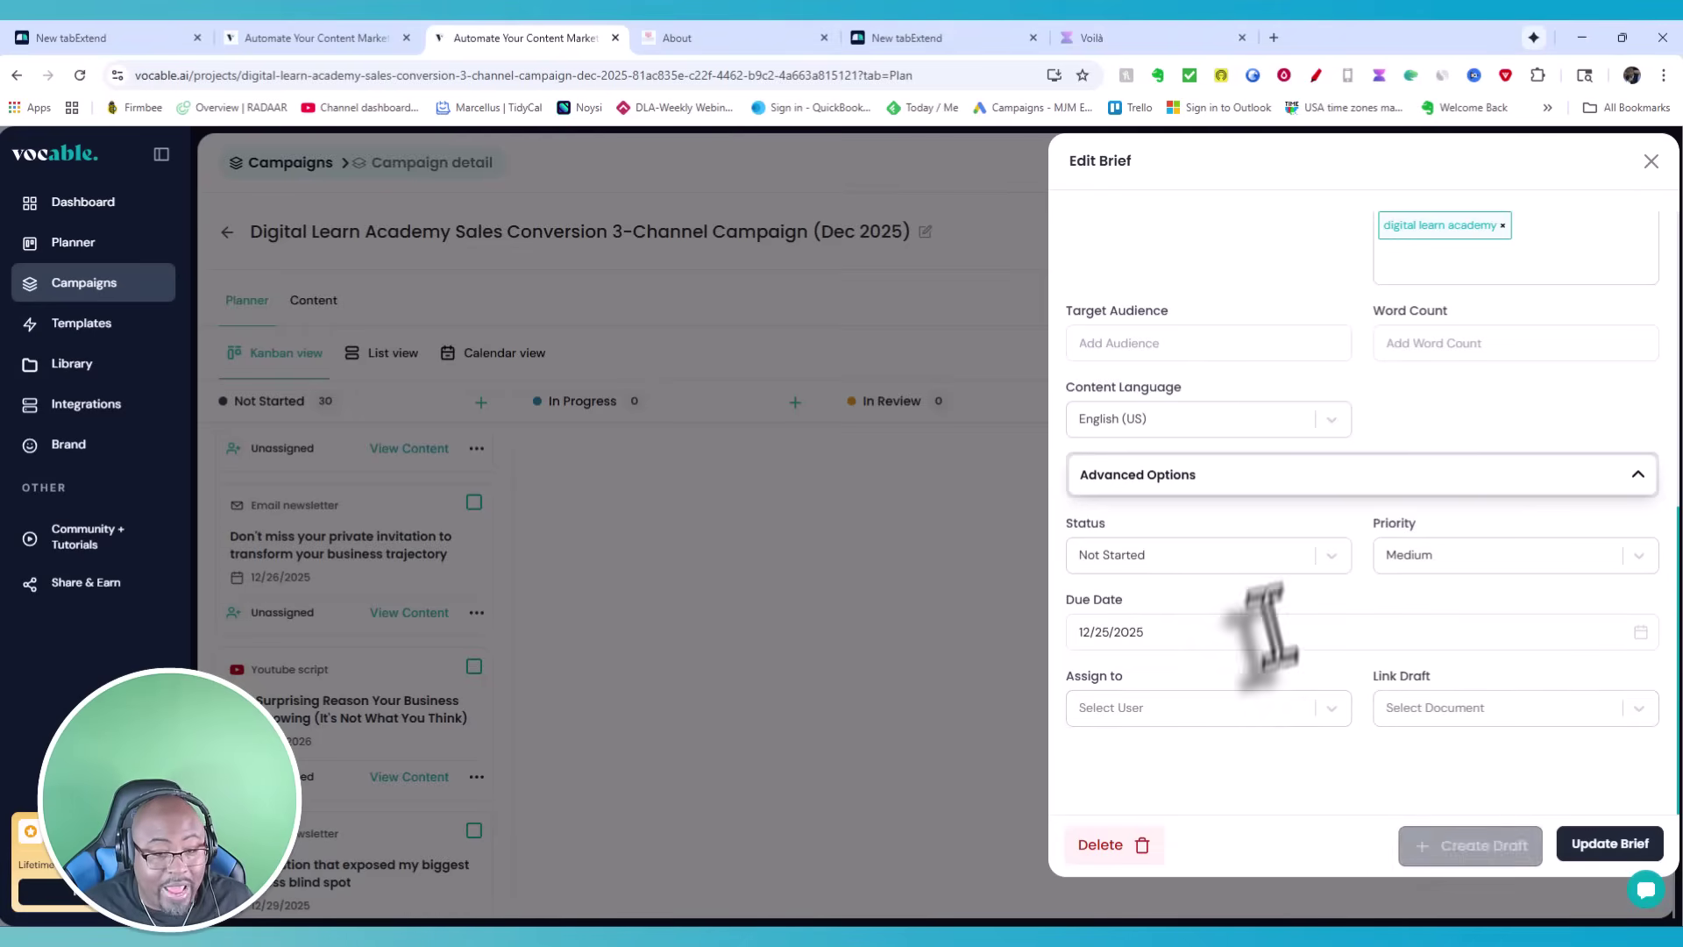
- Review the email brief's headline, description and seven keywords, ending back at the top
{"action": "scroll", "coordinate": [1284, 618], "scroll_direction": "up", "scroll_amount": 10}
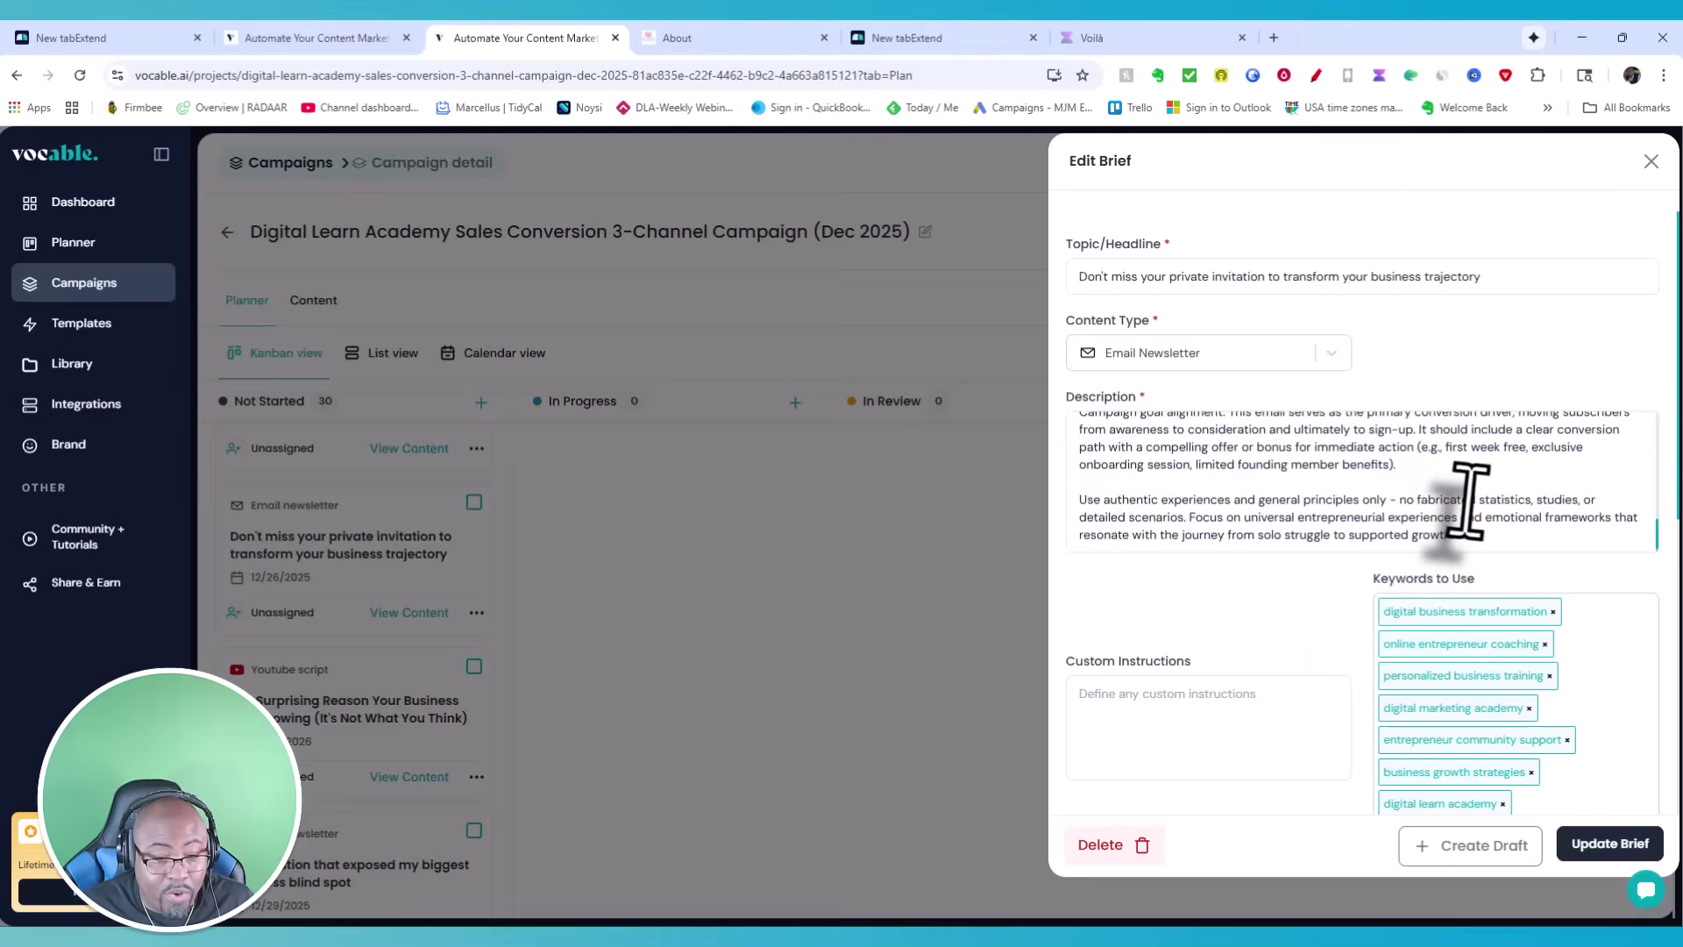
{"action": "scroll", "coordinate": [1466, 500], "scroll_direction": "down", "scroll_amount": 2}
{"action": "scroll", "coordinate": [1466, 495], "scroll_direction": "down", "scroll_amount": 5}
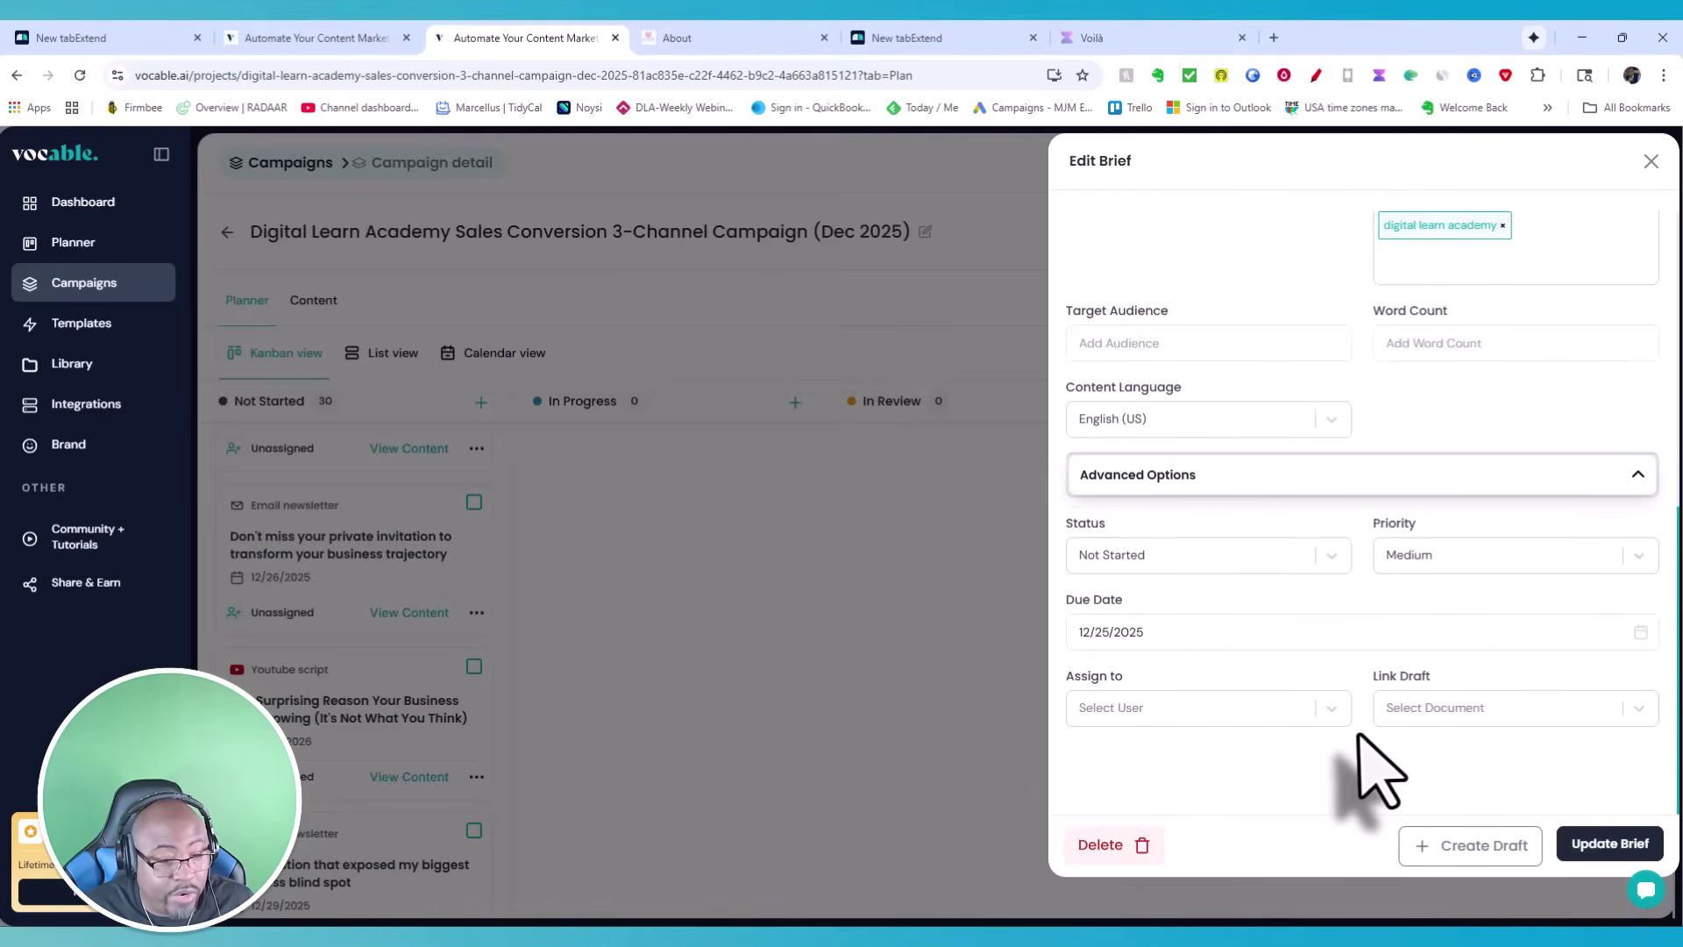
{"action": "scroll", "coordinate": [1373, 771], "scroll_direction": "up", "scroll_amount": 7}
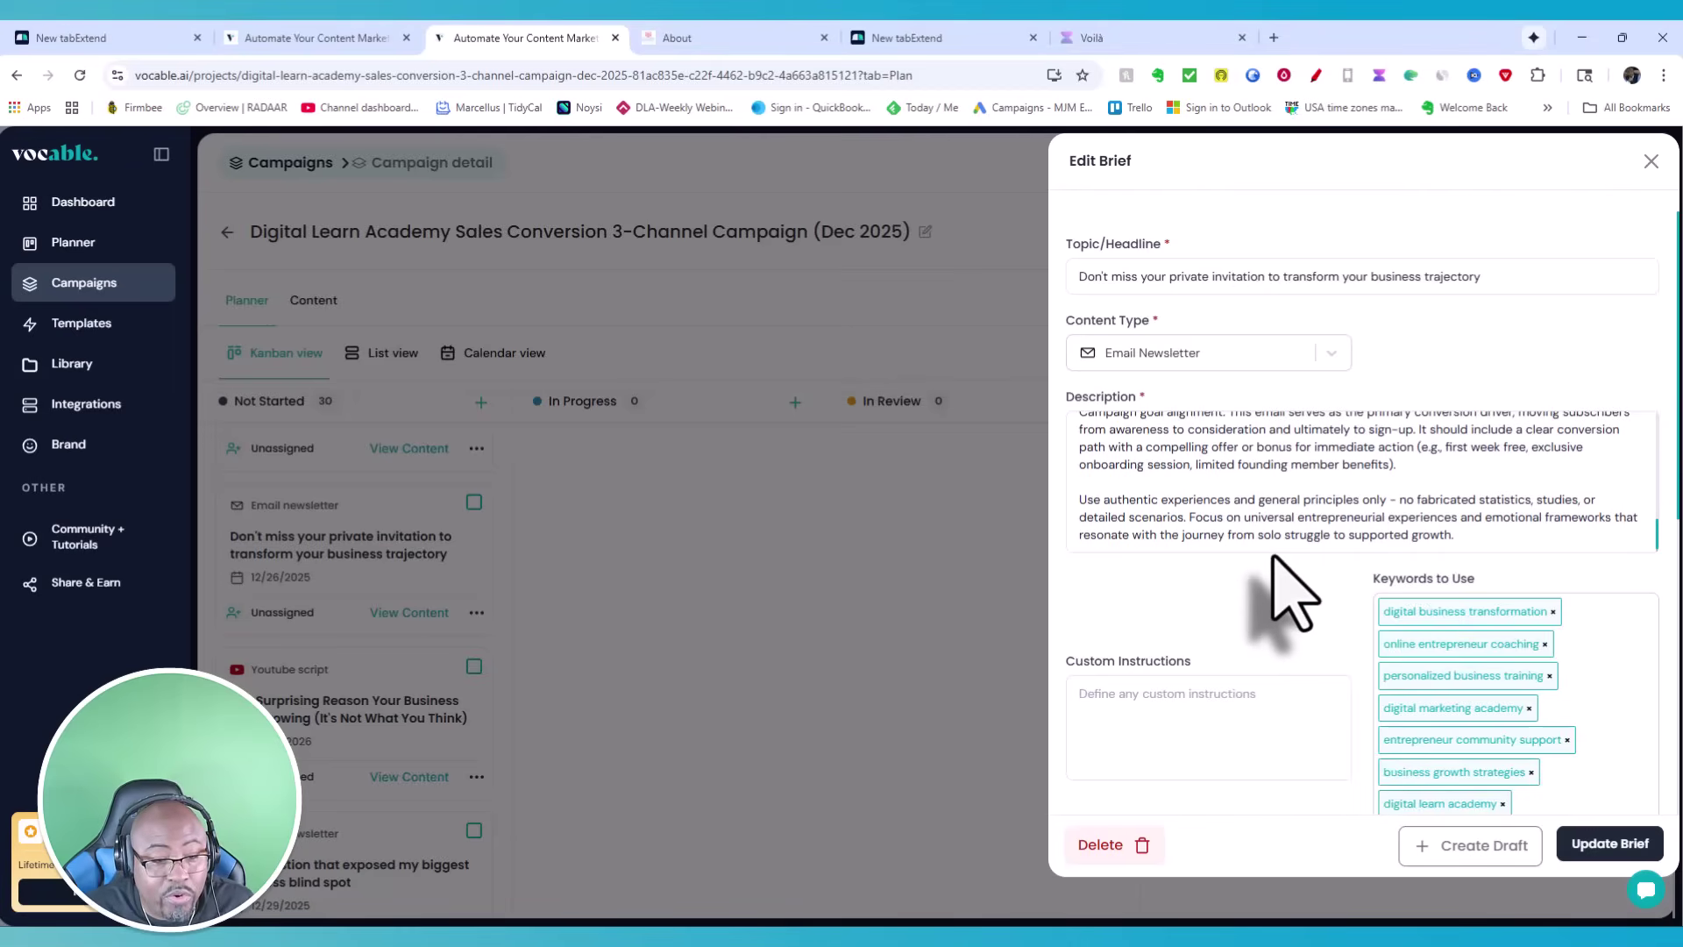
{"action": "scroll", "coordinate": [1293, 596], "scroll_direction": "down", "scroll_amount": 4}
{"action": "scroll", "coordinate": [1284, 579], "scroll_direction": "up", "scroll_amount": 2}
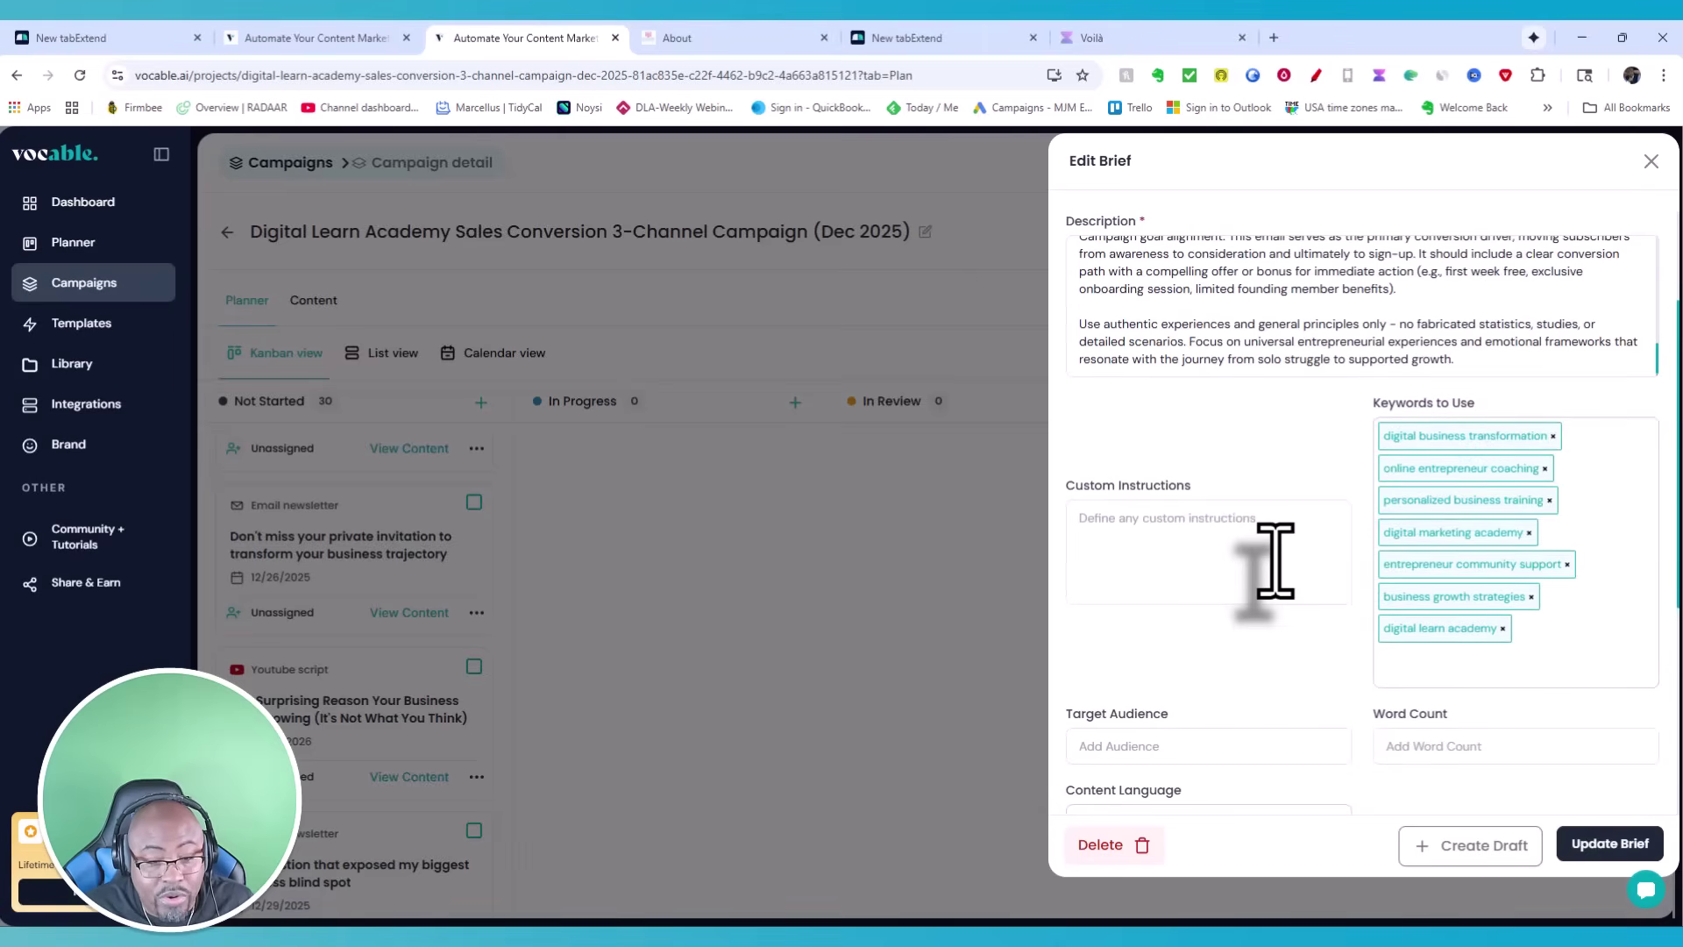
{"action": "scroll", "coordinate": [1275, 561], "scroll_direction": "down", "scroll_amount": 1}
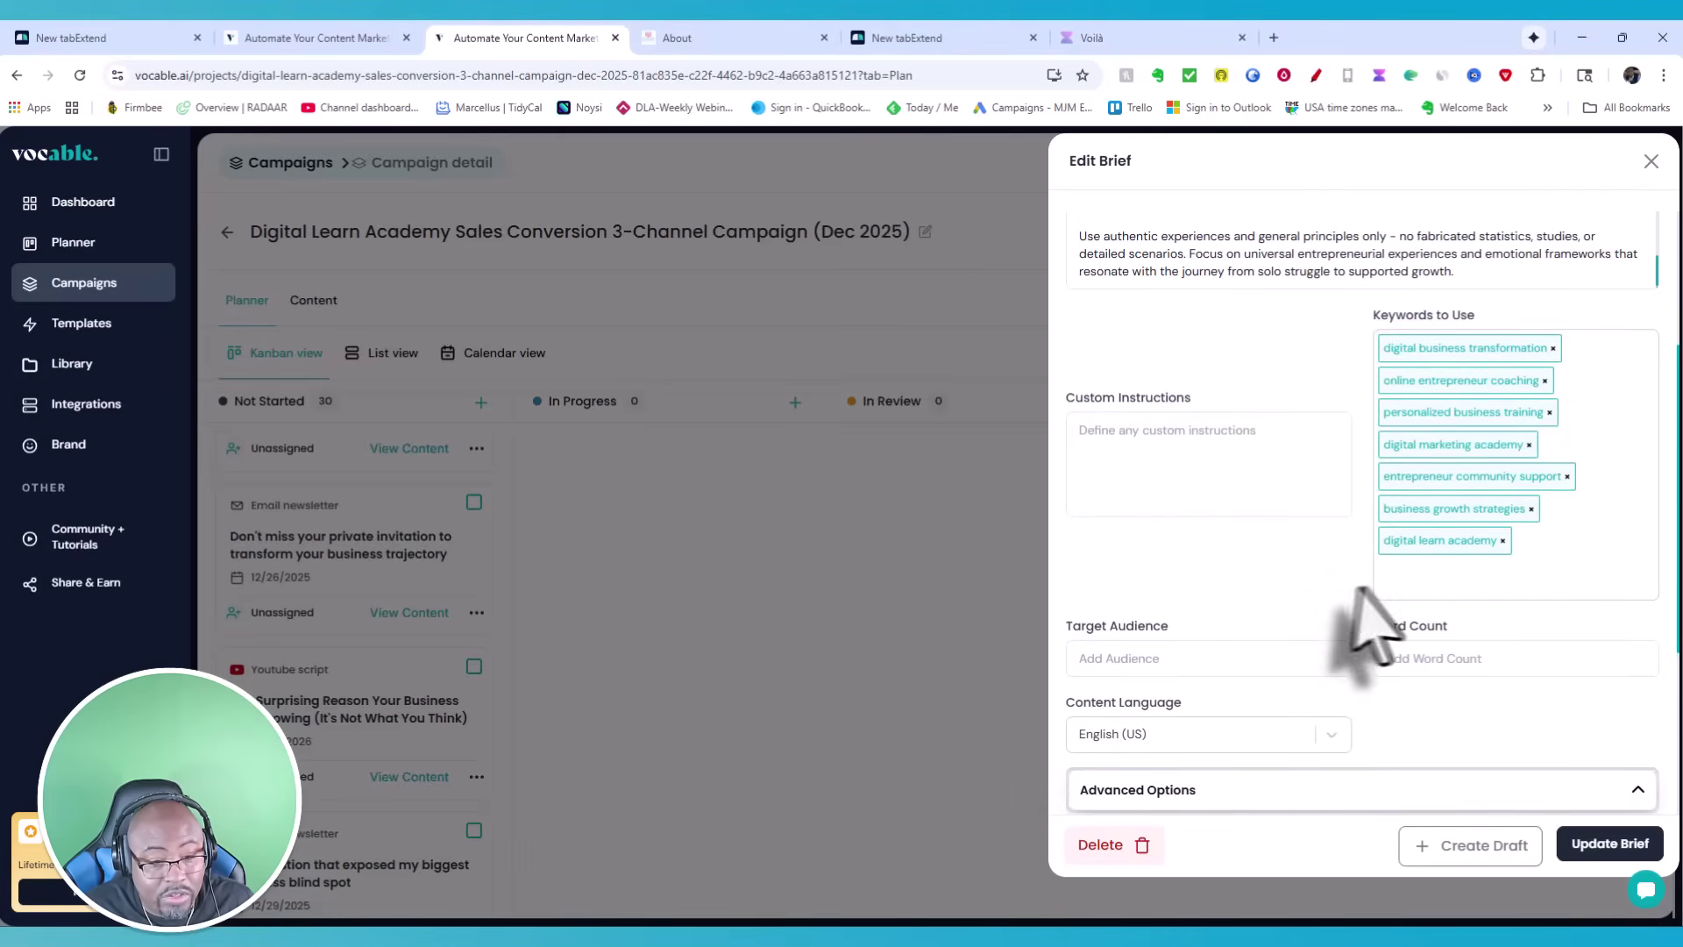
{"action": "scroll", "coordinate": [1319, 618], "scroll_direction": "down", "scroll_amount": 2}
{"action": "scroll", "coordinate": [1326, 622], "scroll_direction": "down", "scroll_amount": 1}
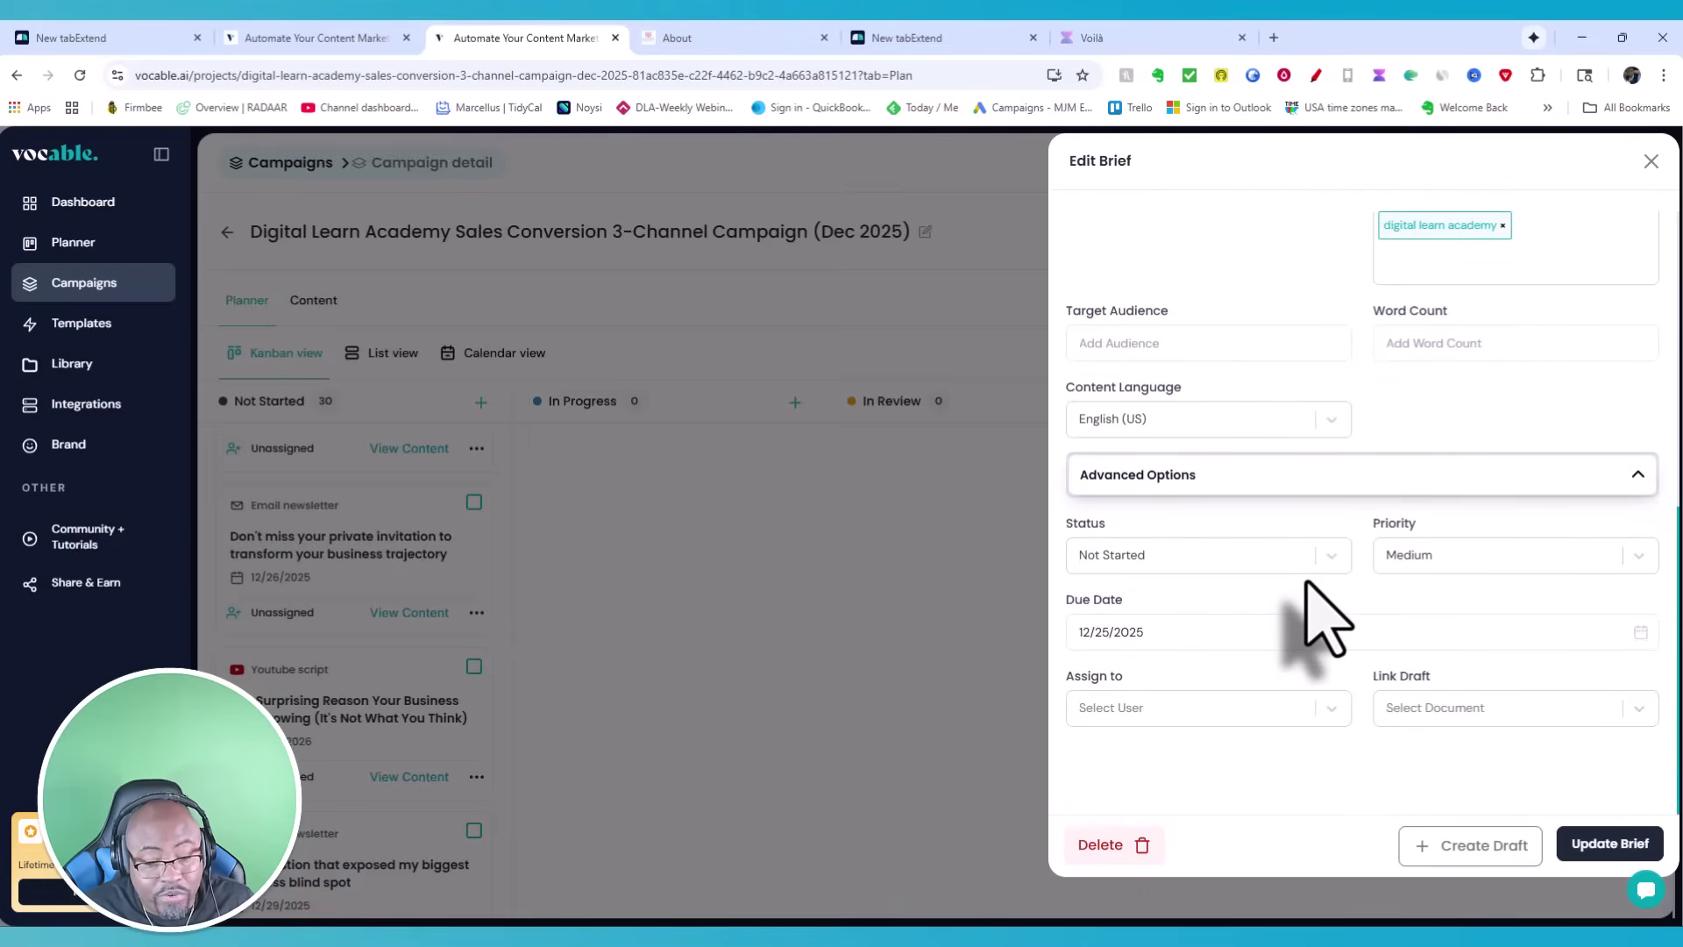
{"action": "scroll", "coordinate": [1319, 619], "scroll_direction": "up", "scroll_amount": 5}
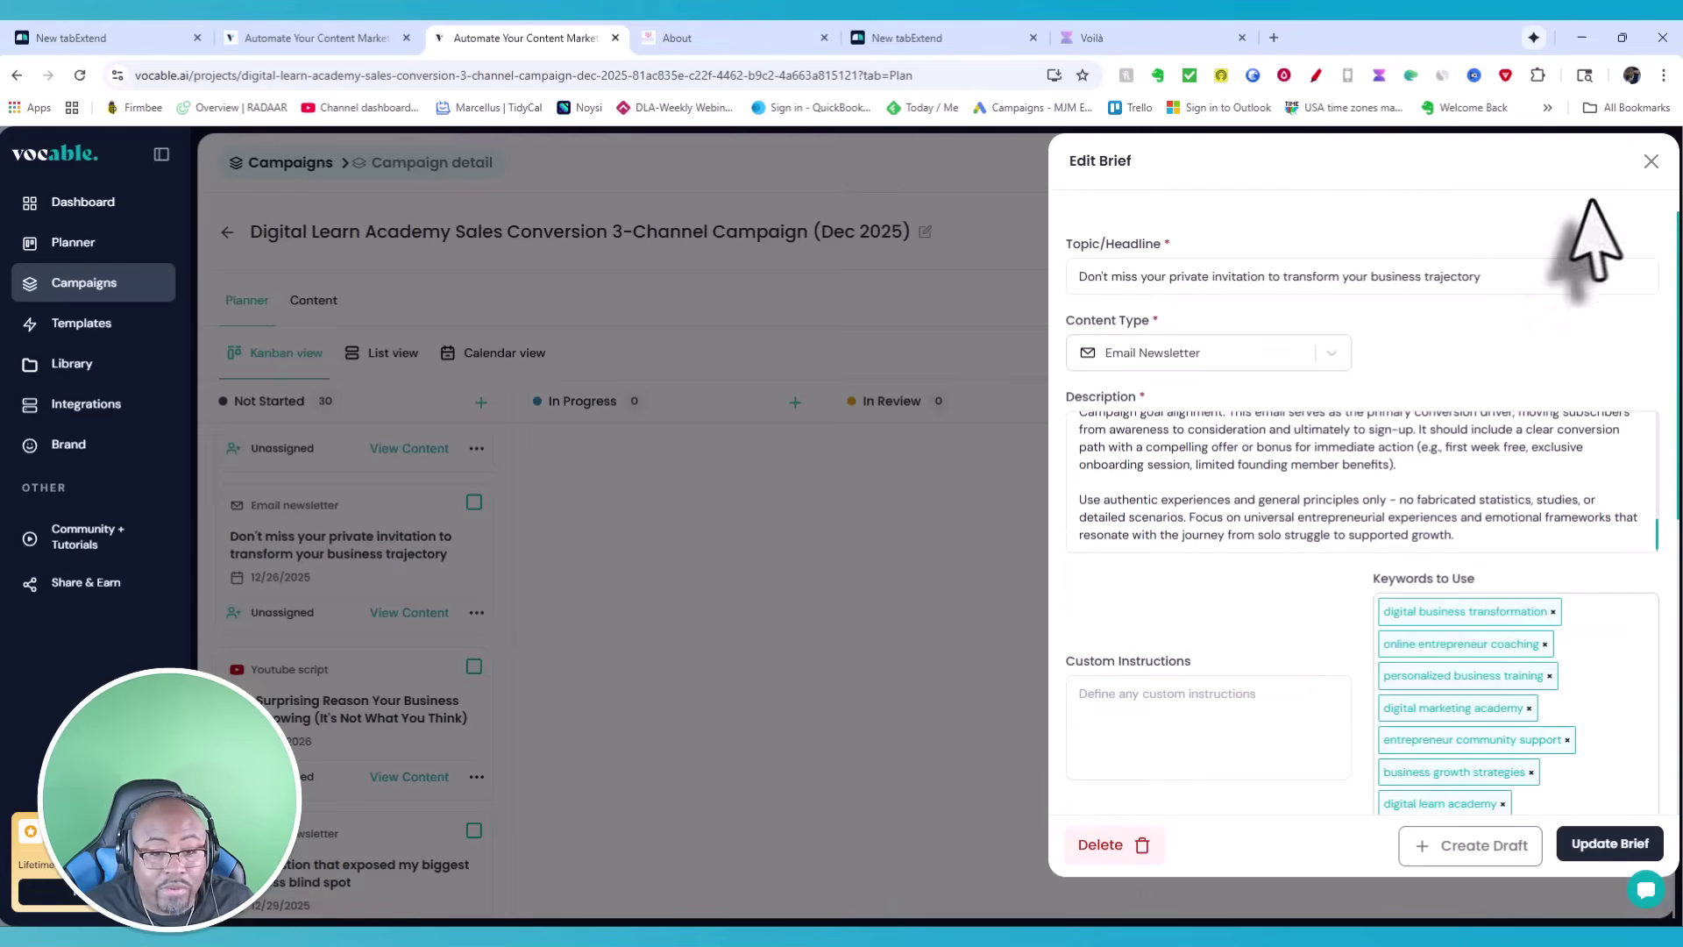
- Close the email brief editor and switch the campaign to Calendar view
{"action": "left_click", "coordinate": [1651, 160]}
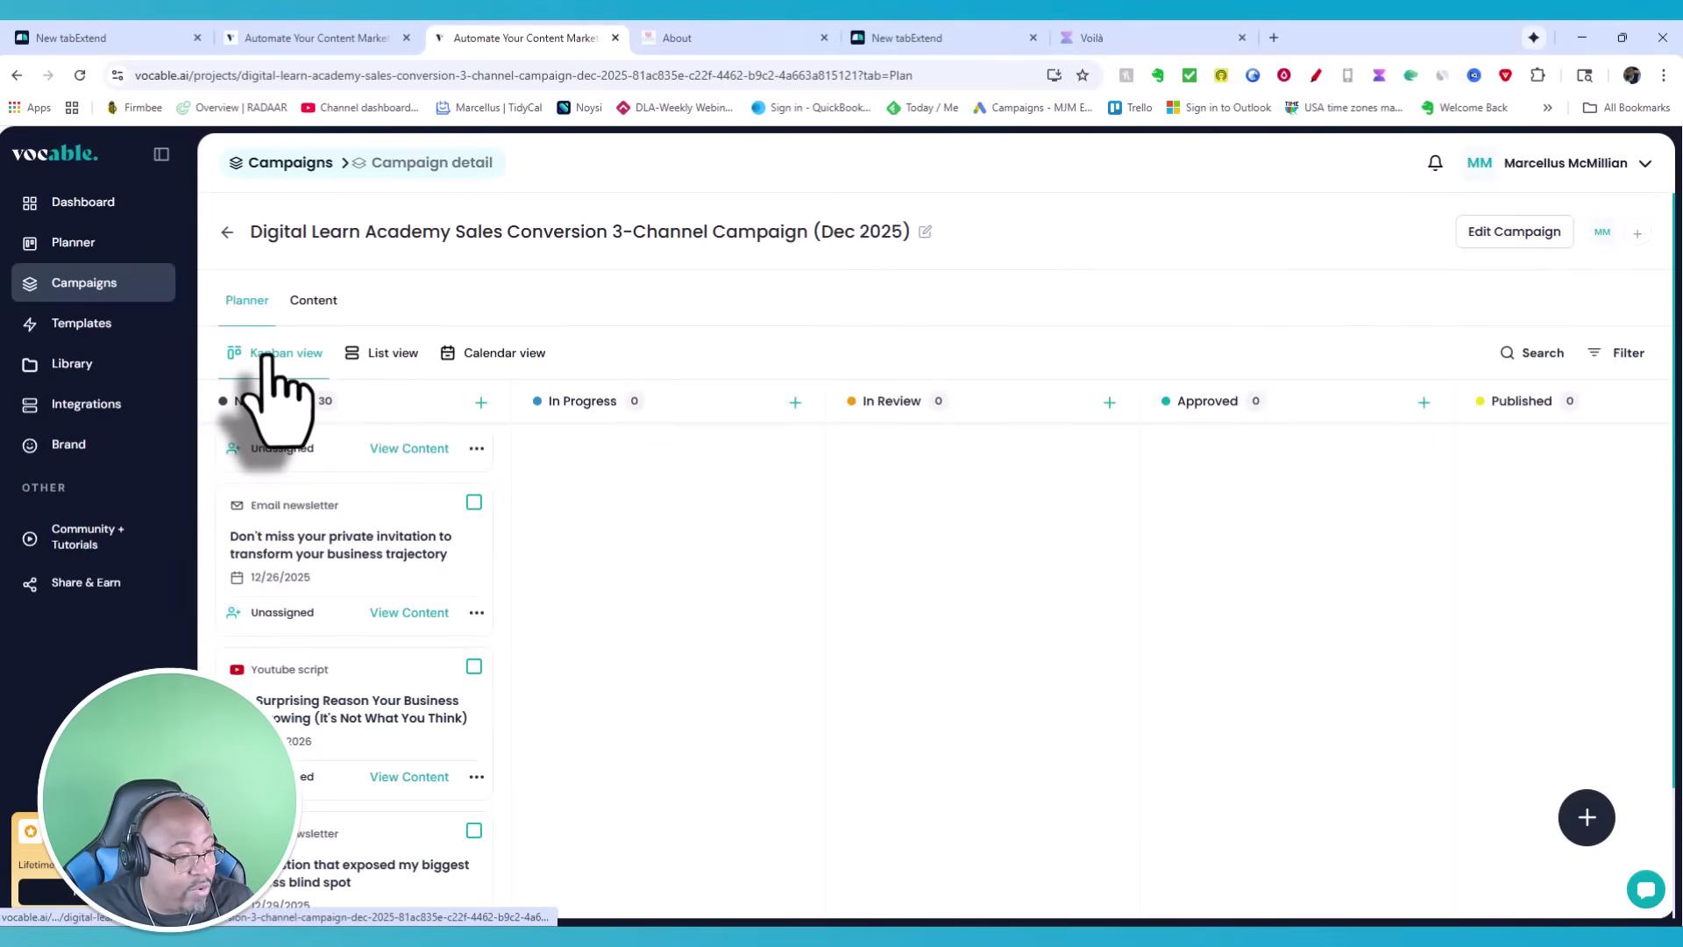
{"action": "left_click", "coordinate": [519, 354]}
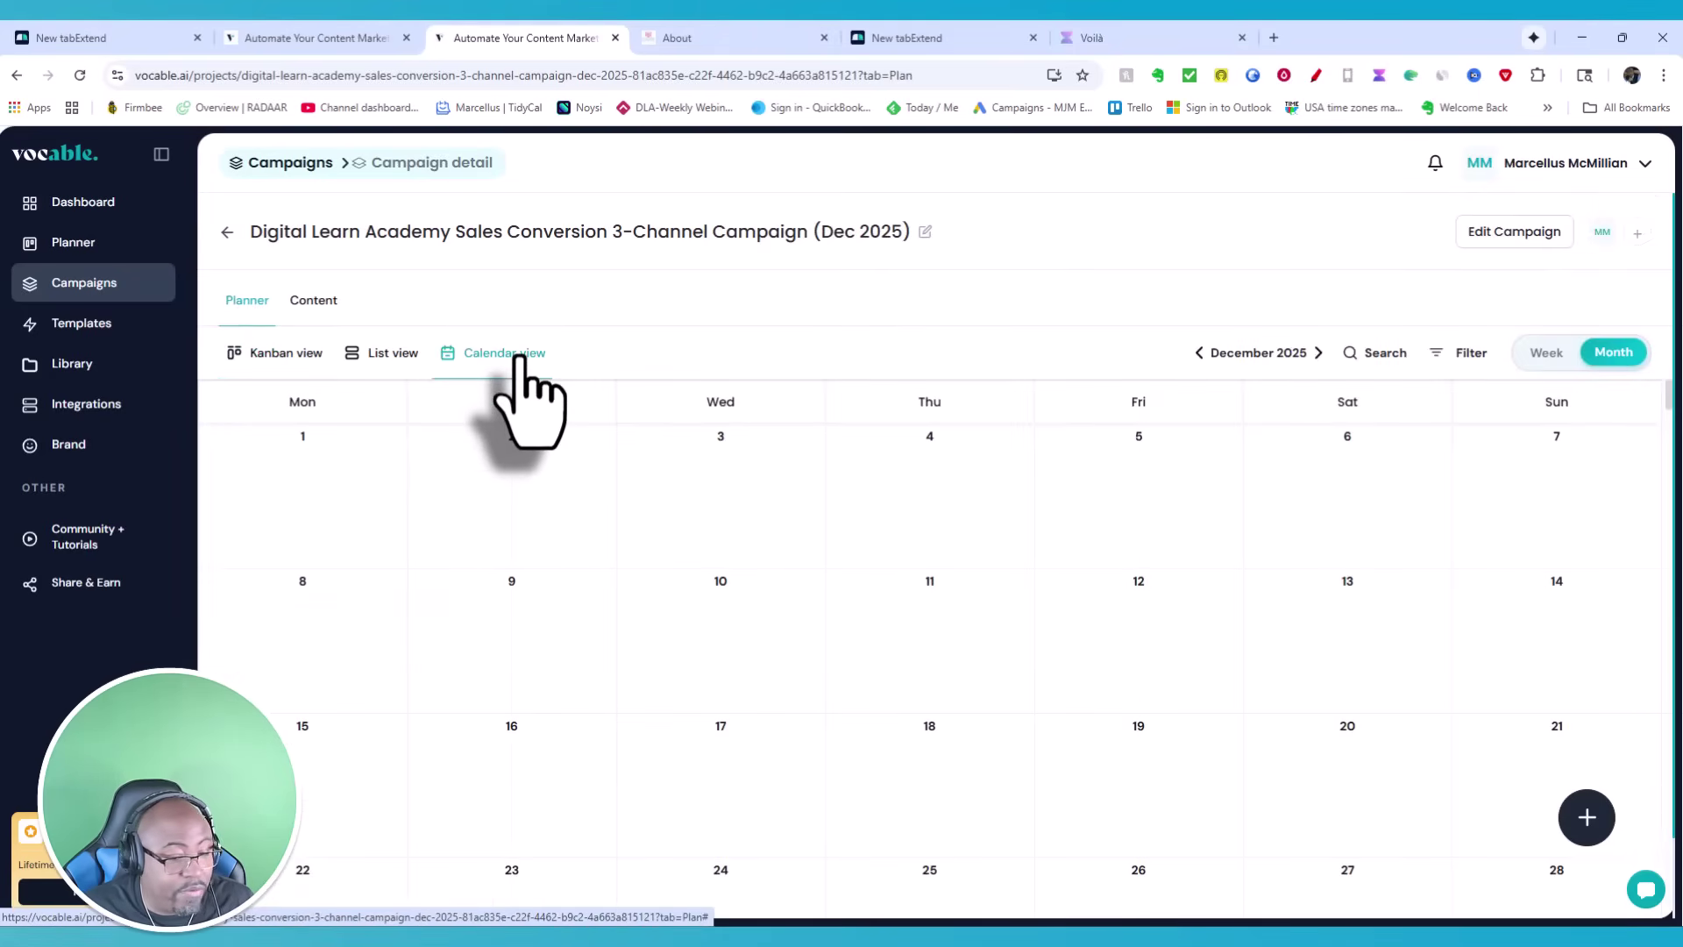
{"action": "scroll", "coordinate": [648, 692], "scroll_direction": "down", "scroll_amount": 5}
{"action": "scroll", "coordinate": [654, 695], "scroll_direction": "up", "scroll_amount": 5}
- Scroll the month calendar to December 2025, with briefs dated from December 10 onward
{"action": "scroll", "coordinate": [646, 663], "scroll_direction": "up", "scroll_amount": 10}
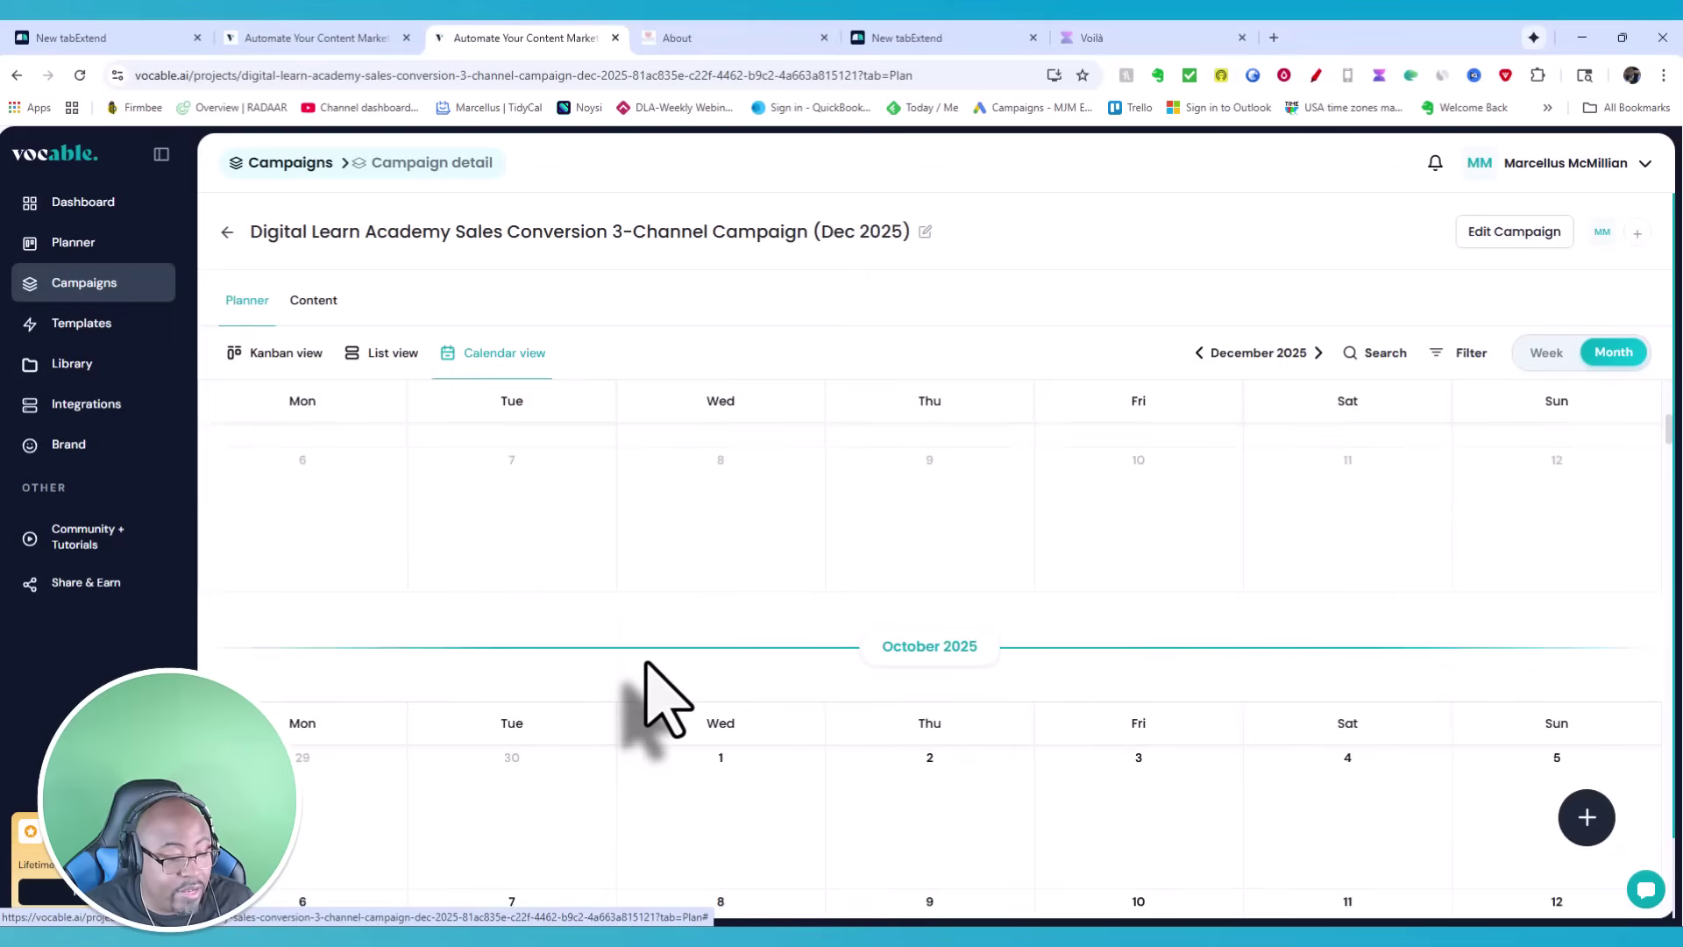
{"action": "scroll", "coordinate": [666, 701], "scroll_direction": "down", "scroll_amount": 6}
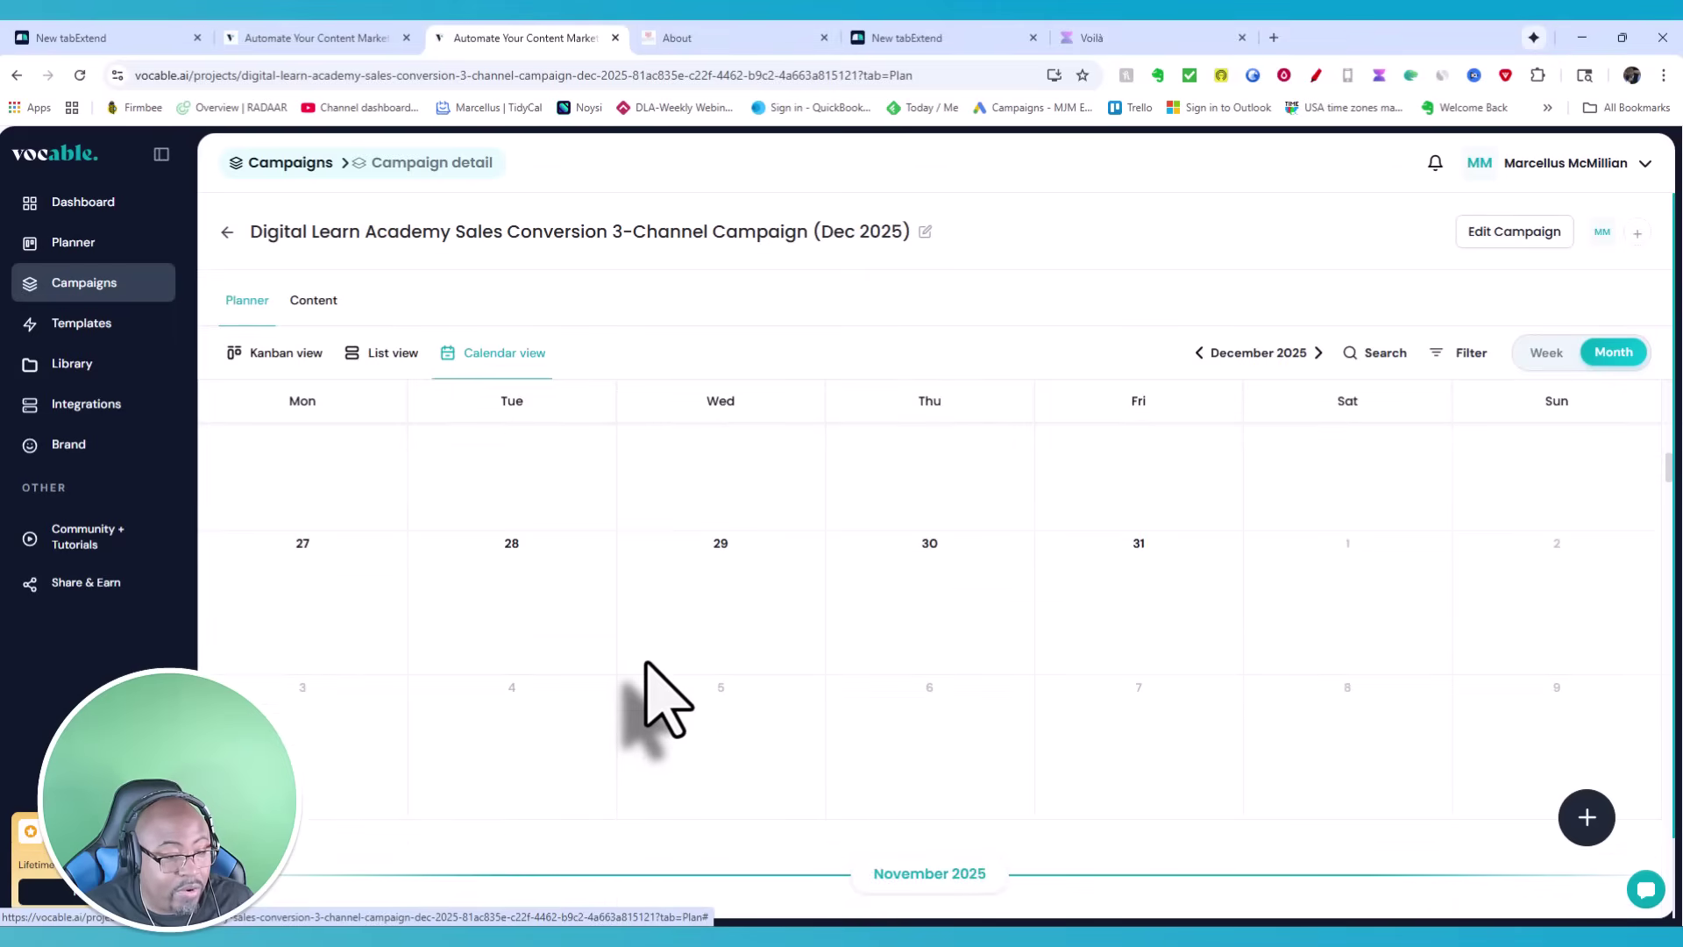
{"action": "scroll", "coordinate": [667, 701], "scroll_direction": "up", "scroll_amount": 2}
{"action": "scroll", "coordinate": [649, 666], "scroll_direction": "down", "scroll_amount": 6}
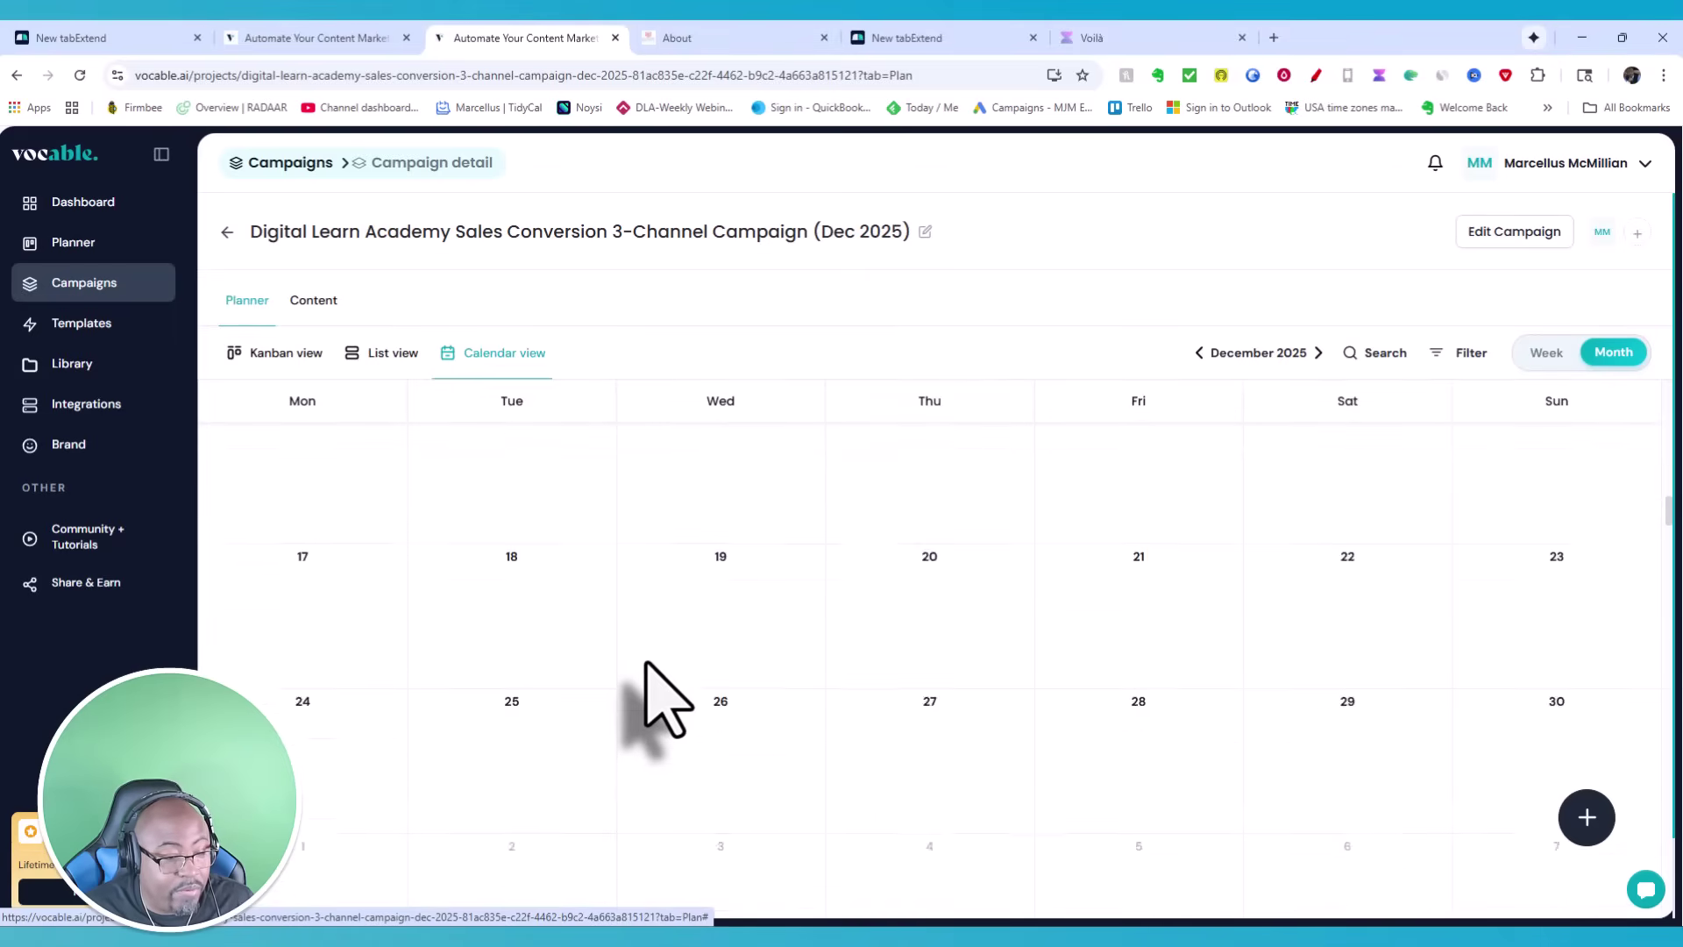
{"action": "scroll", "coordinate": [664, 701], "scroll_direction": "down", "scroll_amount": 2}
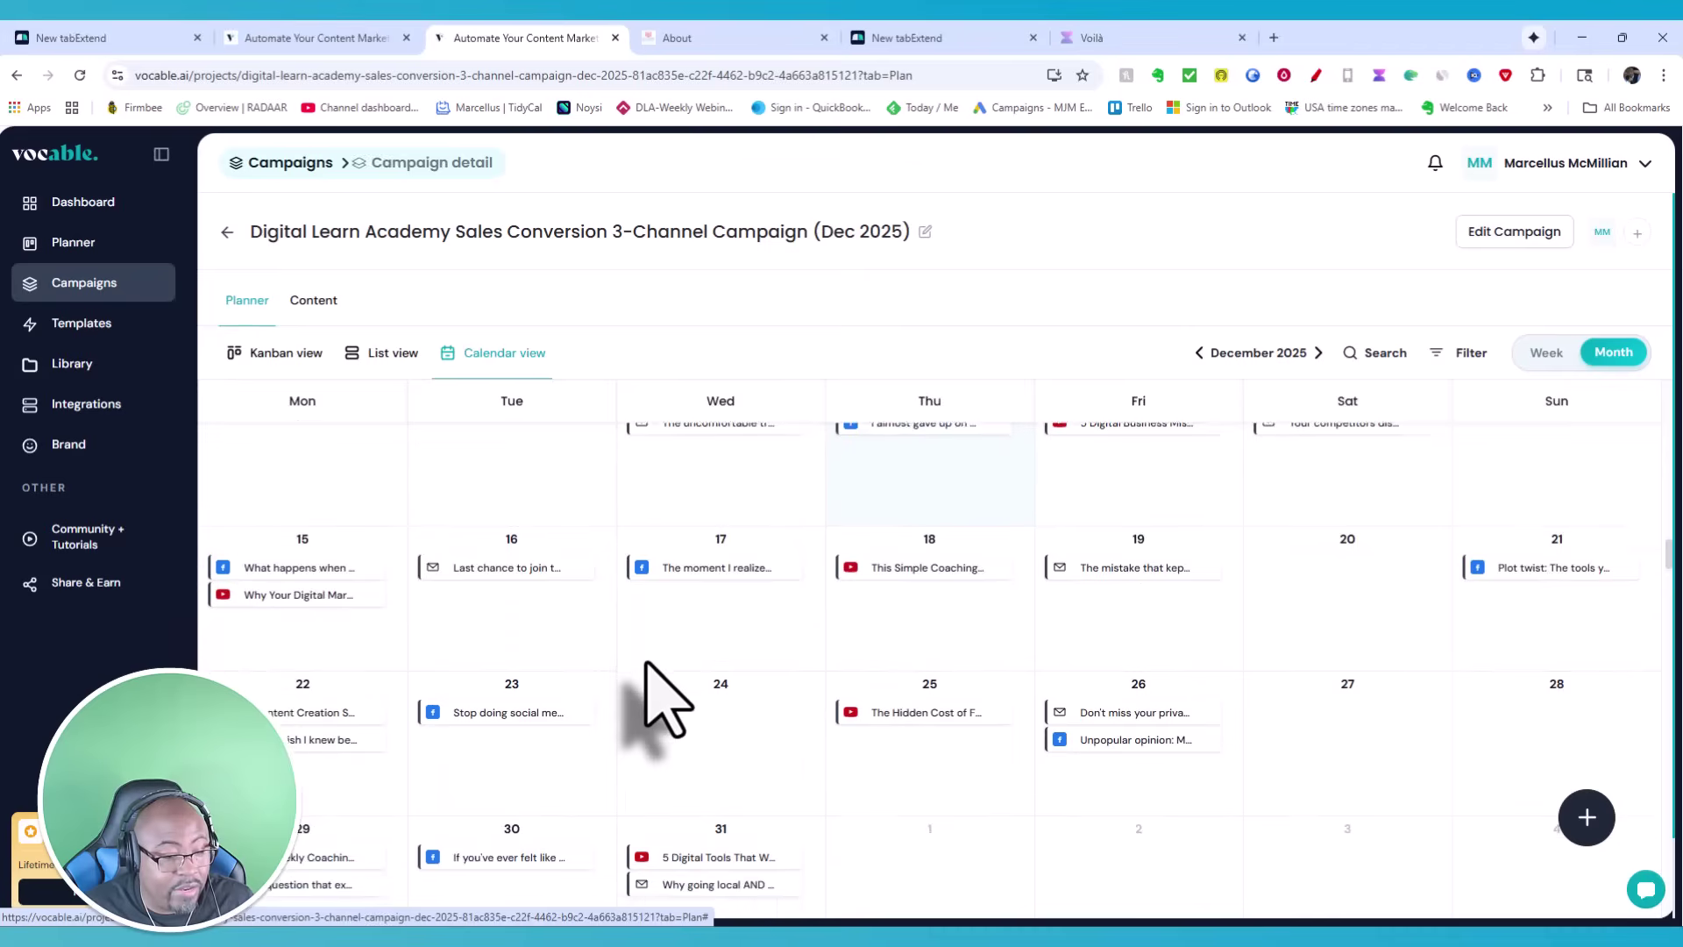
{"action": "scroll", "coordinate": [663, 701], "scroll_direction": "up", "scroll_amount": 2}
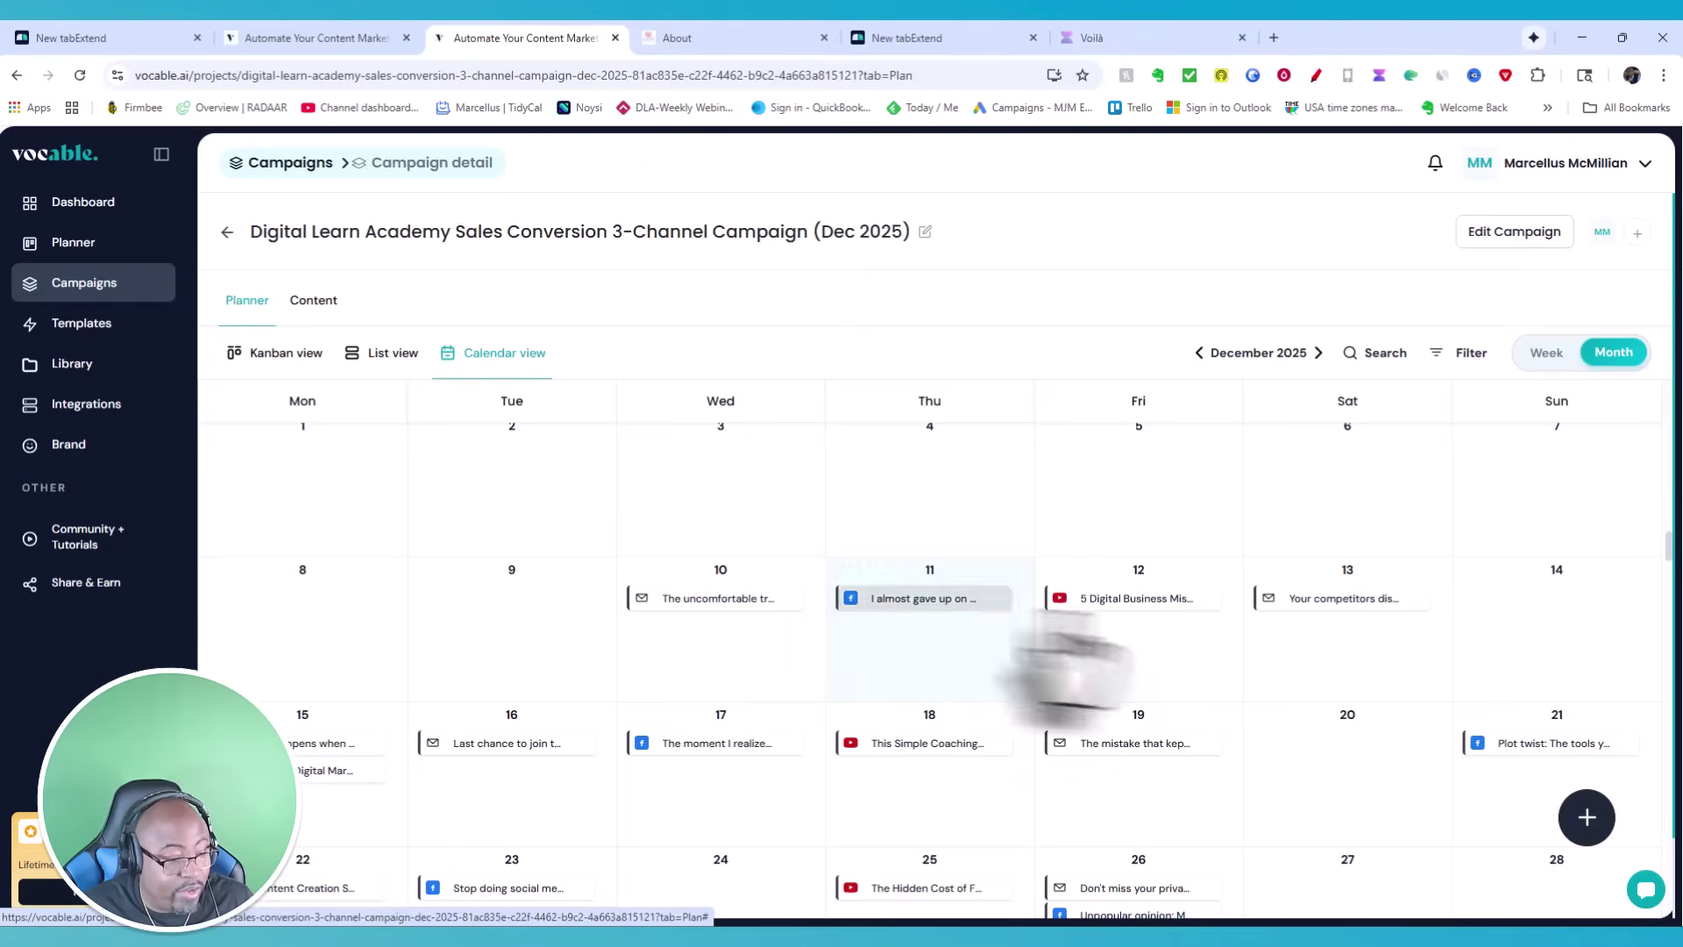
{"action": "scroll", "coordinate": [1307, 657], "scroll_direction": "down", "scroll_amount": 5}
{"action": "scroll", "coordinate": [1310, 653], "scroll_direction": "up", "scroll_amount": 2}
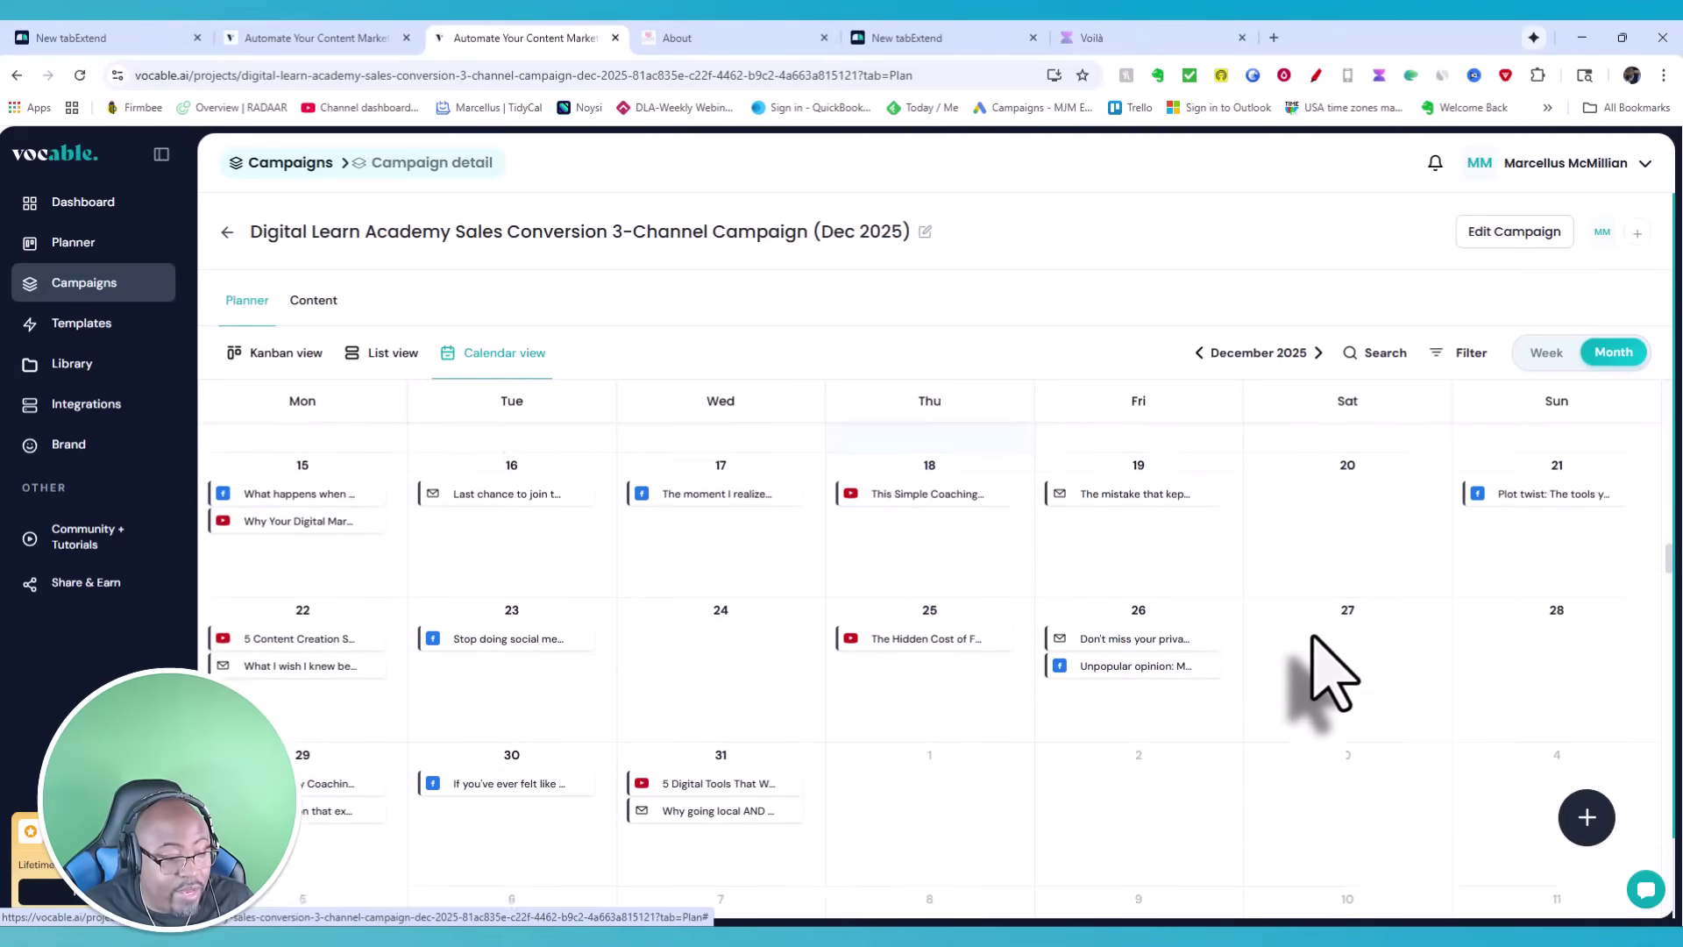
{"action": "scroll", "coordinate": [1322, 671], "scroll_direction": "up", "scroll_amount": 5}
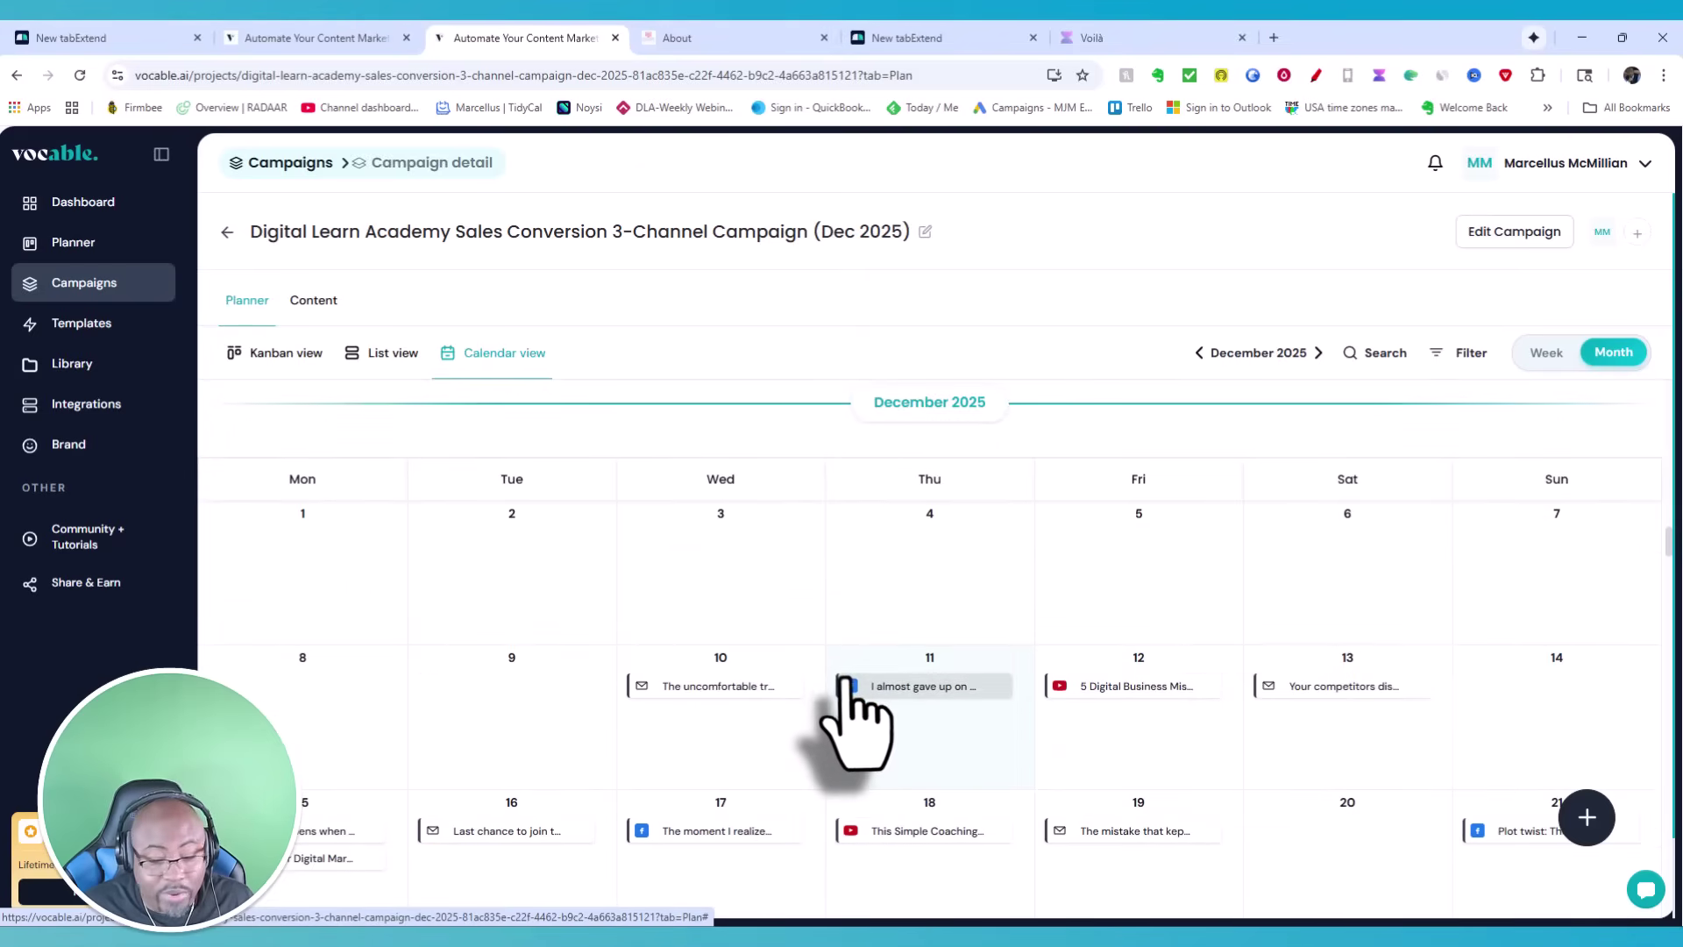